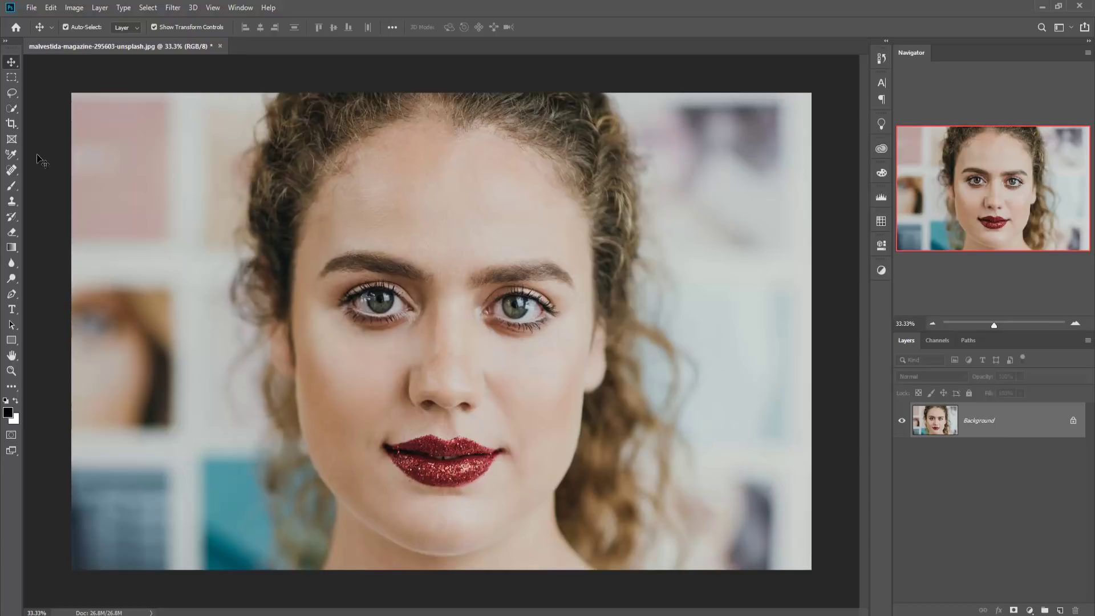
Step: Straighten the portrait by rotating it slightly counterclockwise in the crop frame, and apply the crop
left_click(12, 125)
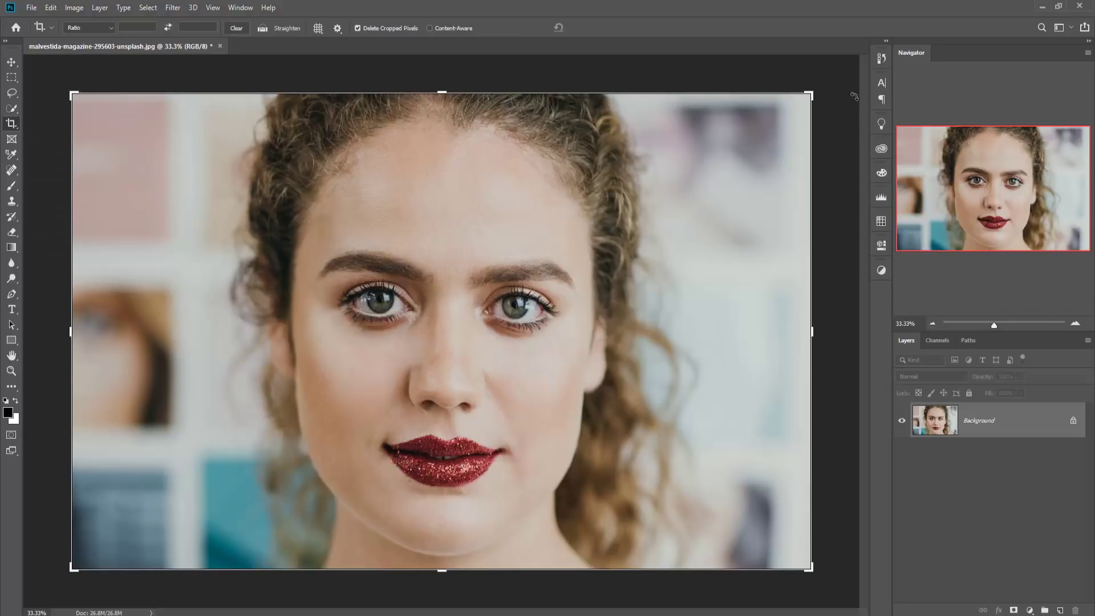
left_click_drag(832, 89, 831, 79)
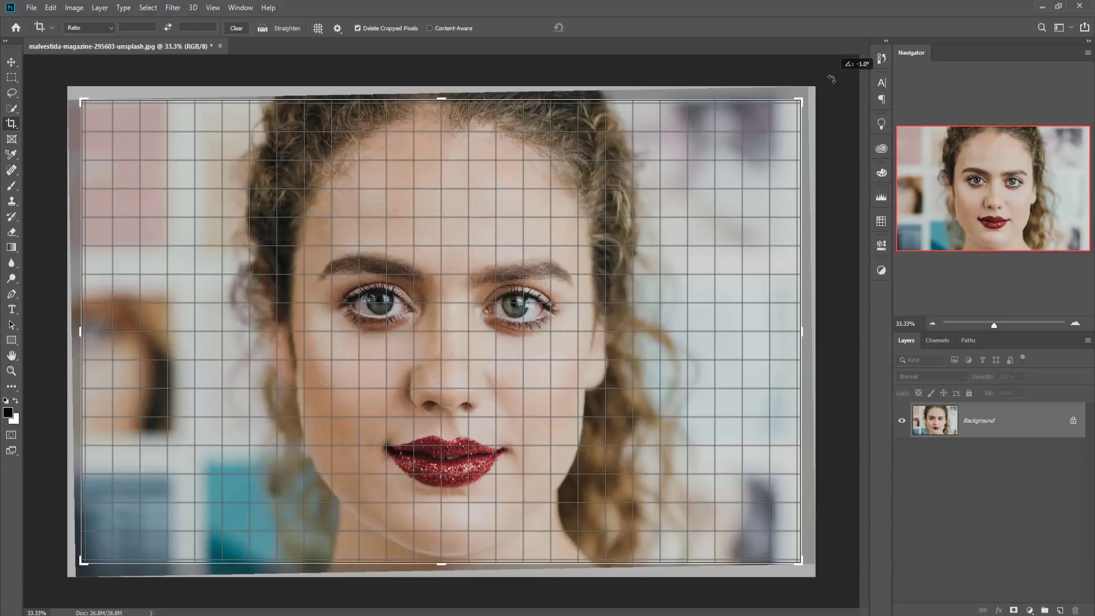
left_click_drag(831, 79, 831, 79)
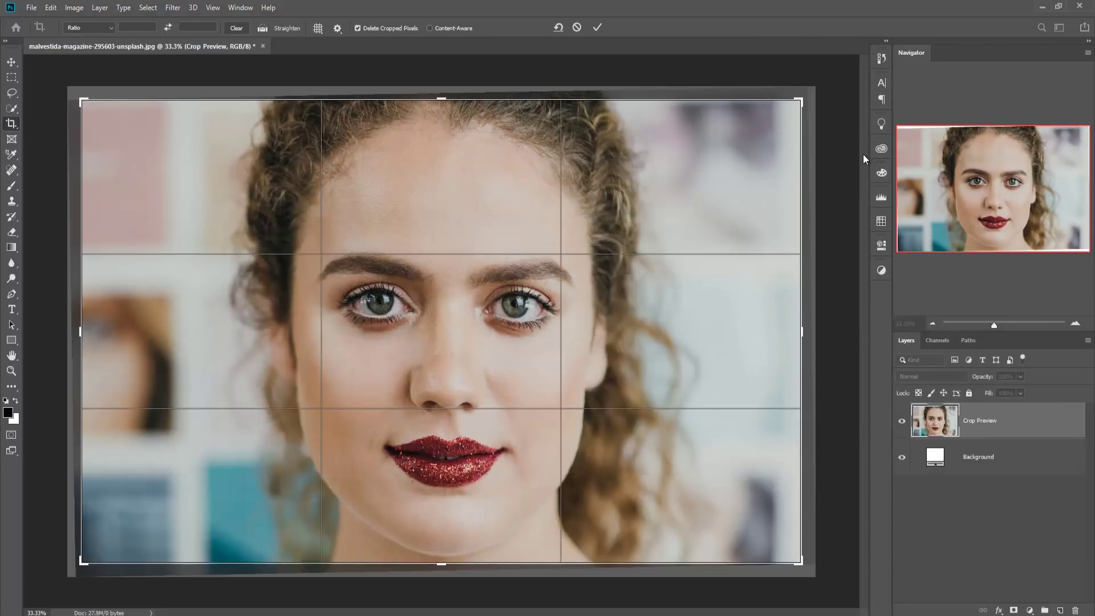
left_click_drag(823, 84, 825, 80)
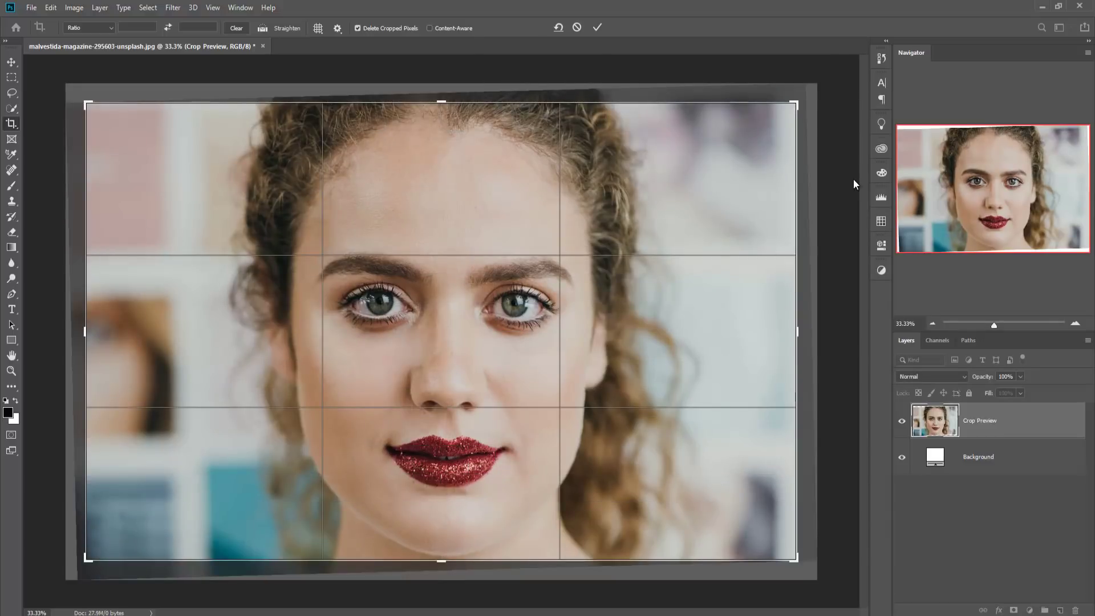
left_click(597, 28)
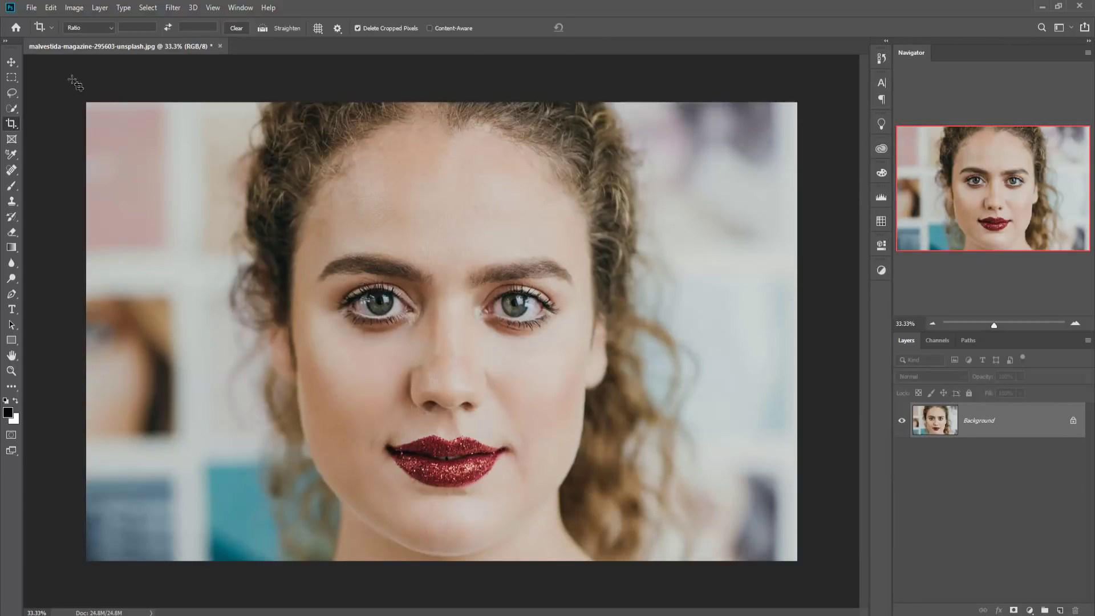
left_click(10, 65)
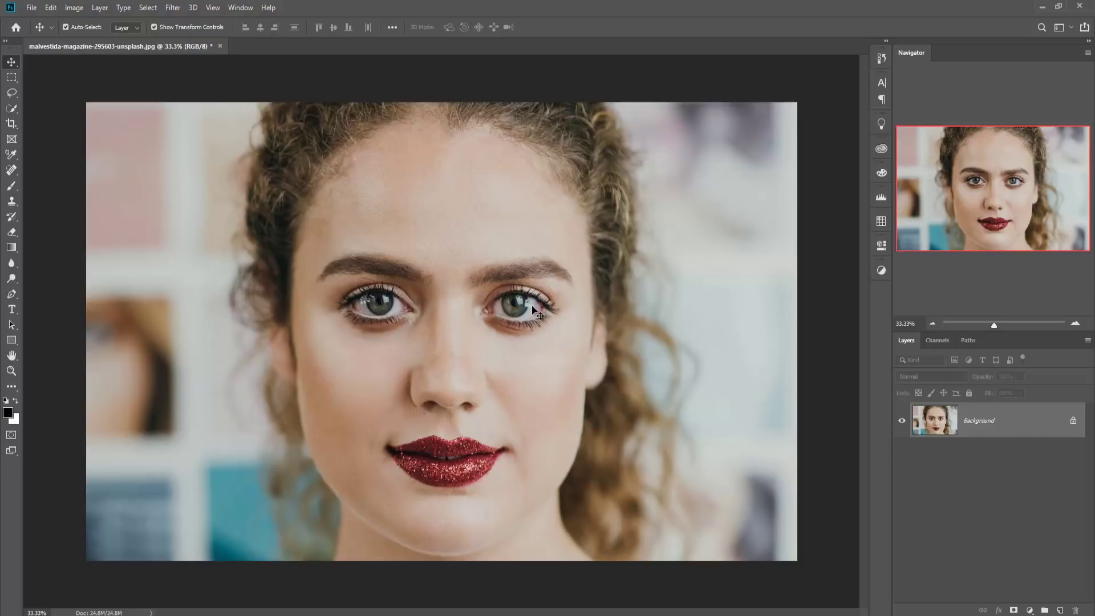
Step: Duplicate the Background layer as "Background copy" in the same document
right_click(1000, 411)
left_click(1022, 434)
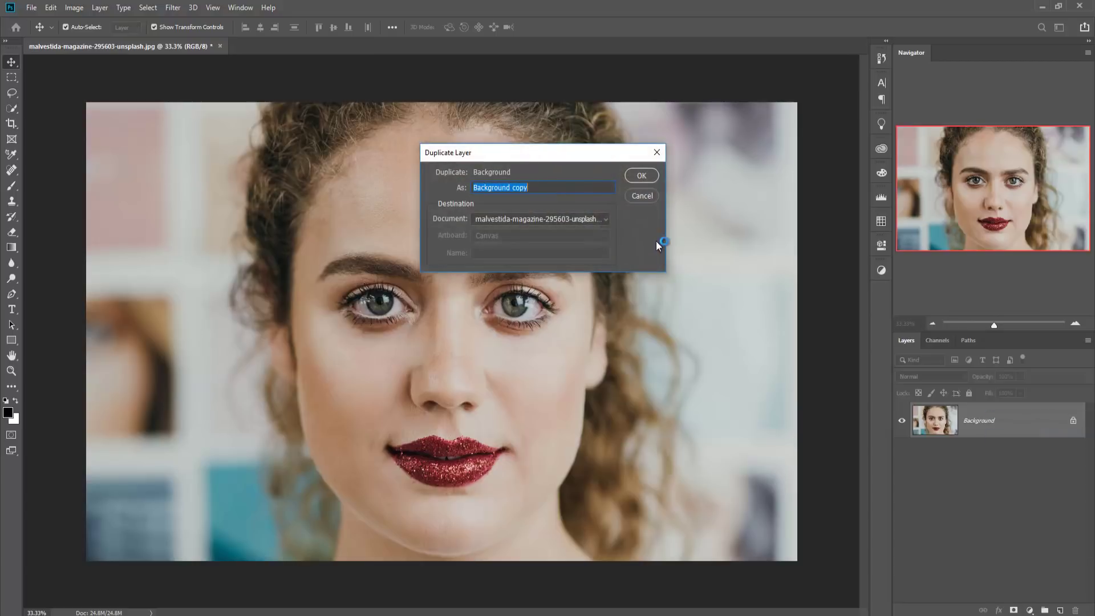
left_click(636, 175)
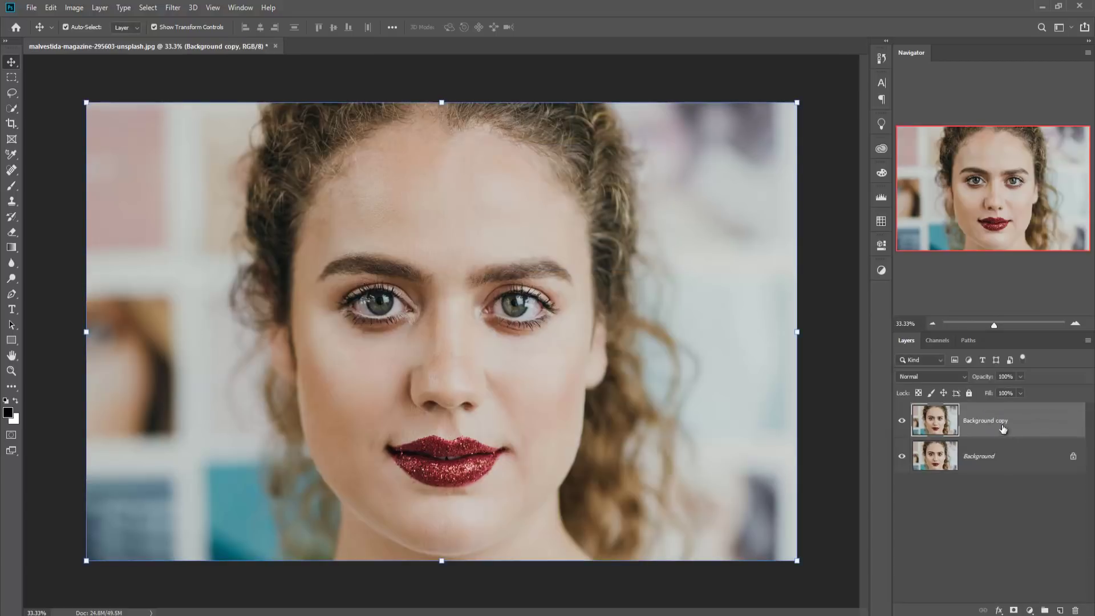
Step: Add a Curves adjustment clipped to the Background copy layer, with the middle of its RGB curve raised slightly
left_click(1029, 609)
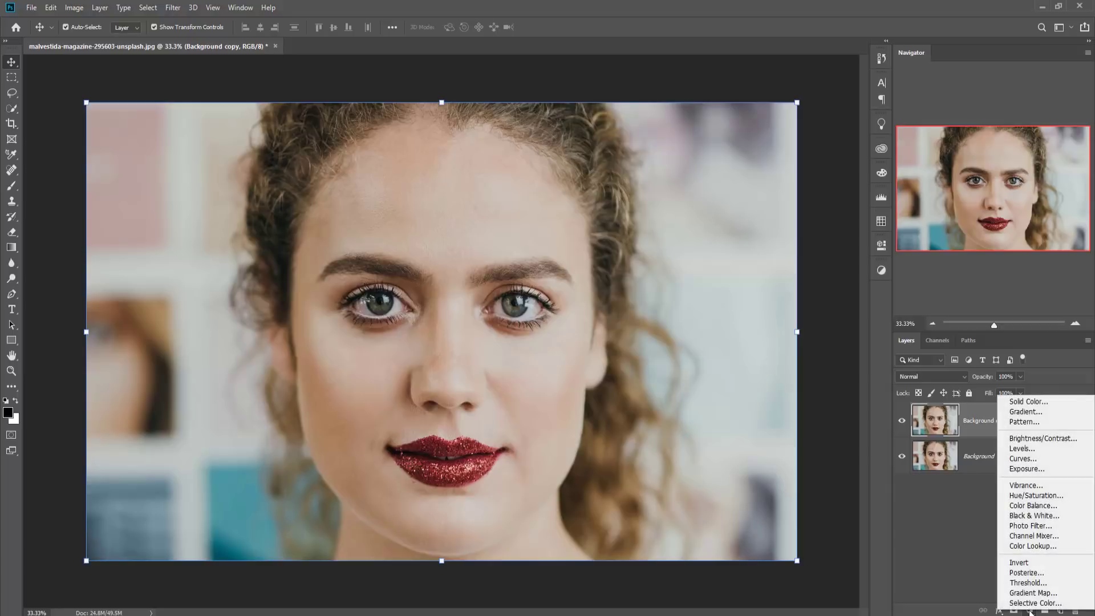
left_click(1033, 465)
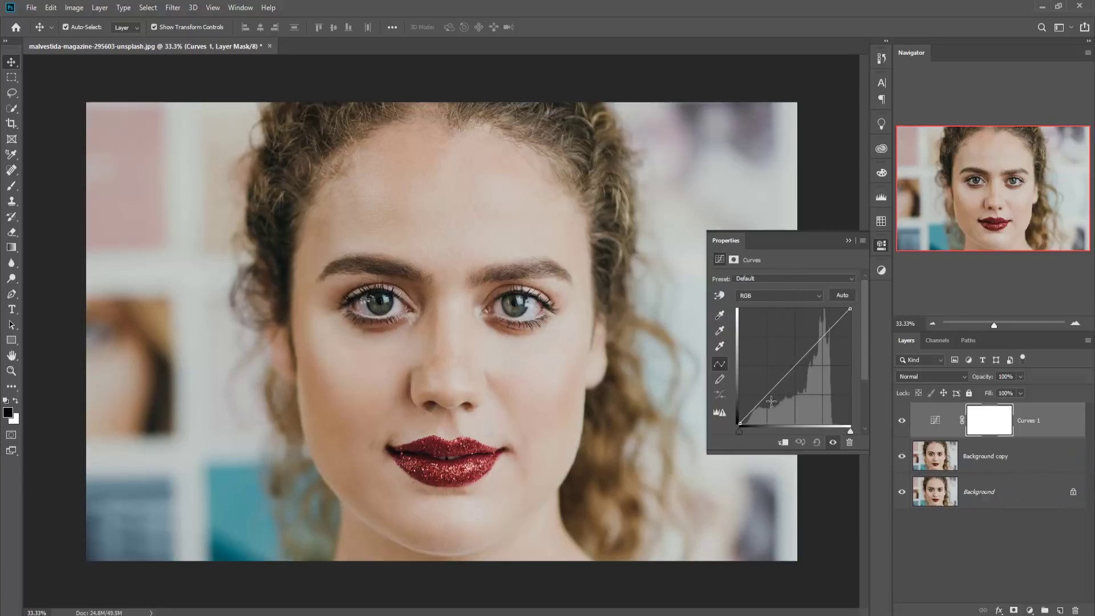
key("ctrl+plus")
key("ctrl+plus")
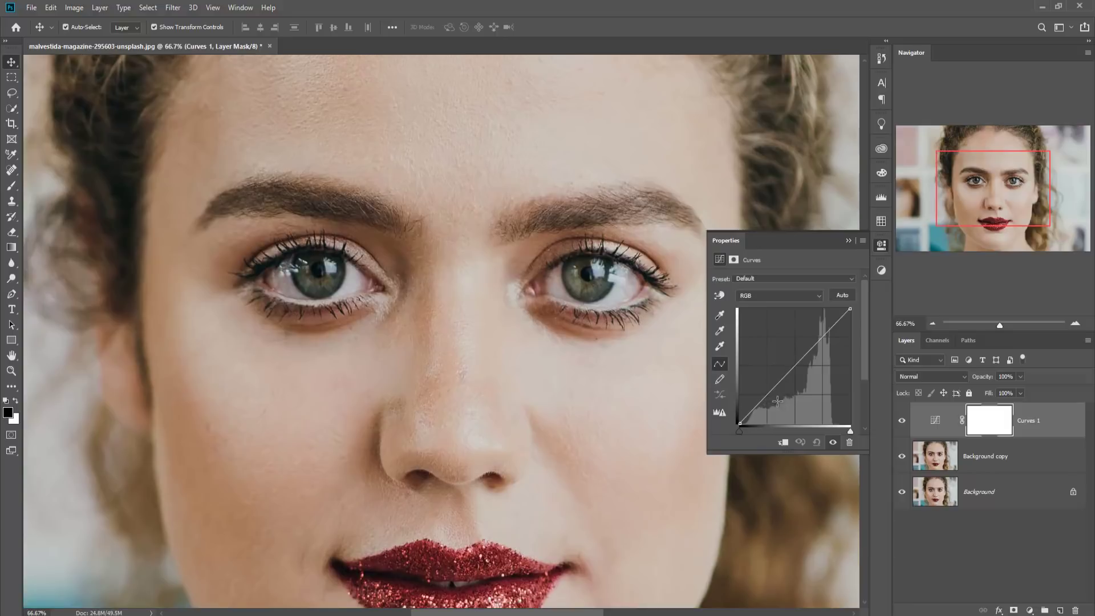
left_click(793, 367)
left_click_drag(793, 366, 788, 360)
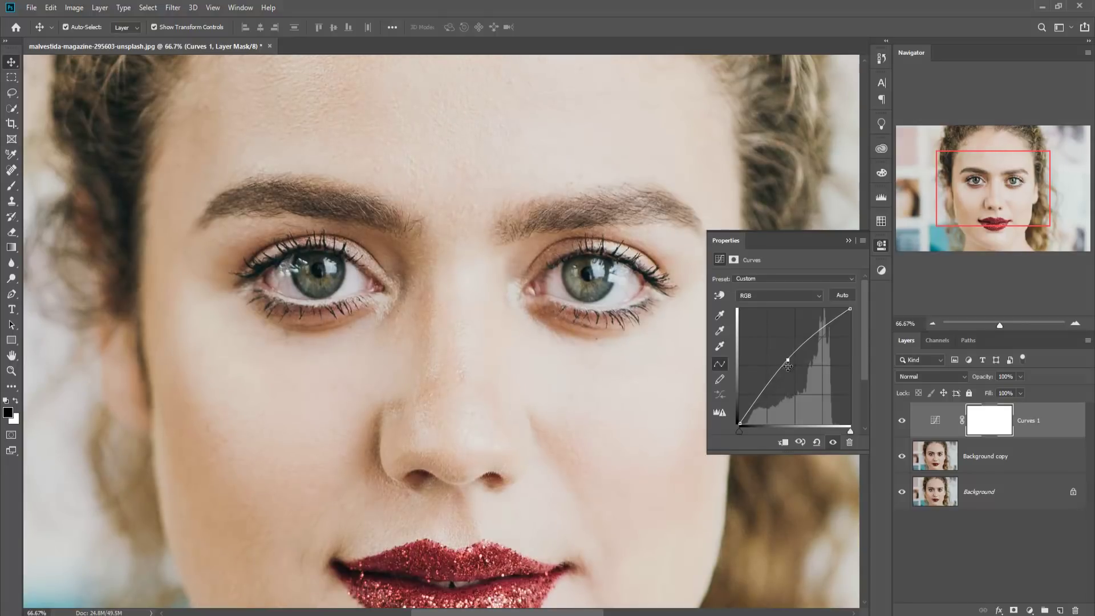
left_click(782, 443)
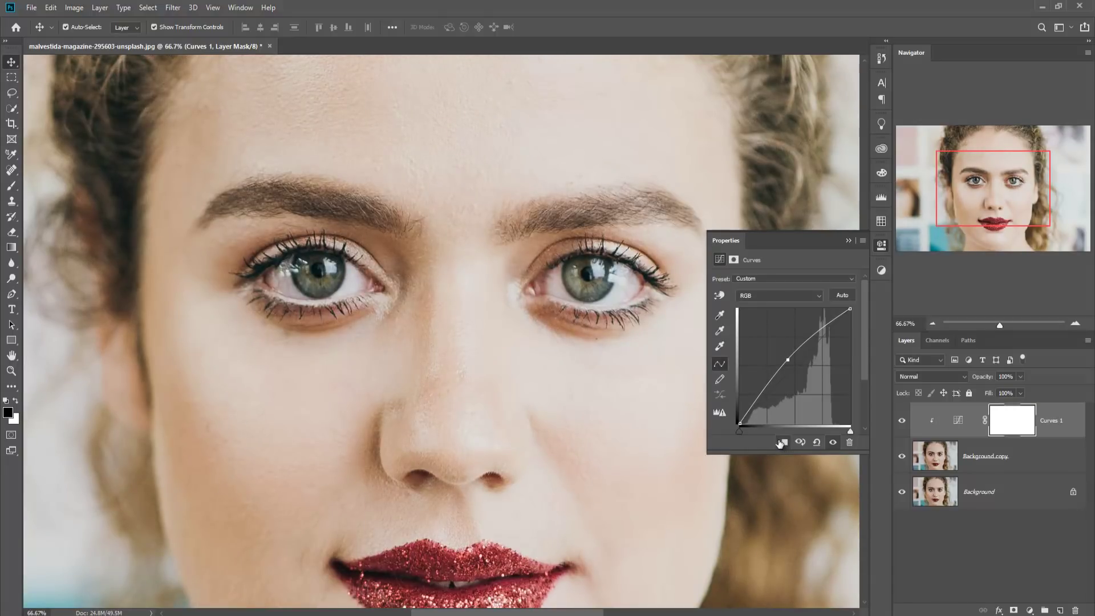
Step: Raise the RGB curve's midtones until the skin is nearly white, and invert the Curves mask to black
left_click_drag(786, 360, 775, 344)
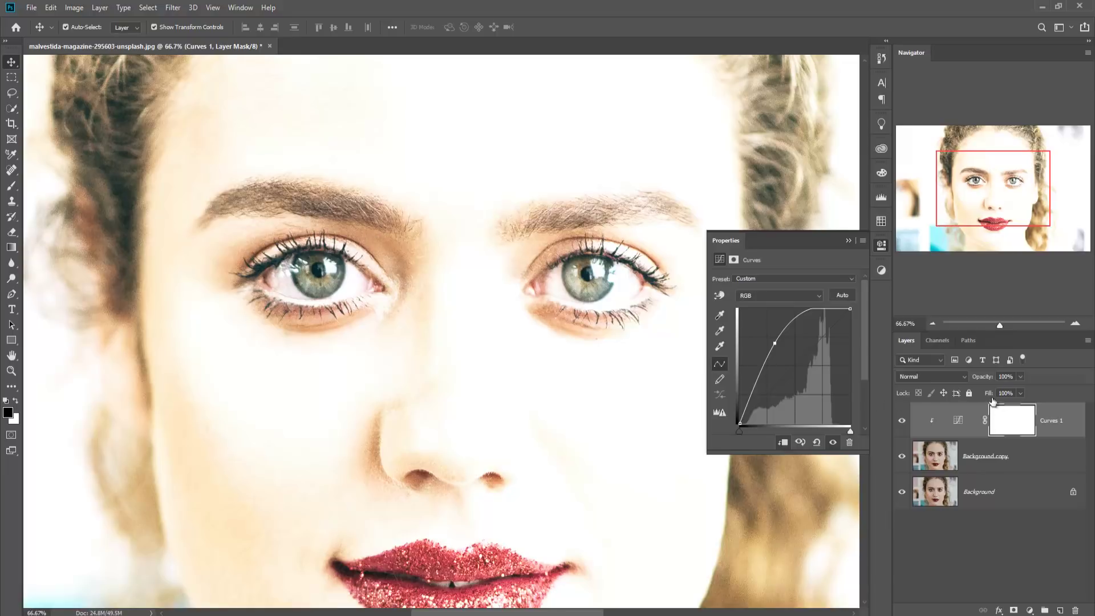
left_click(848, 240)
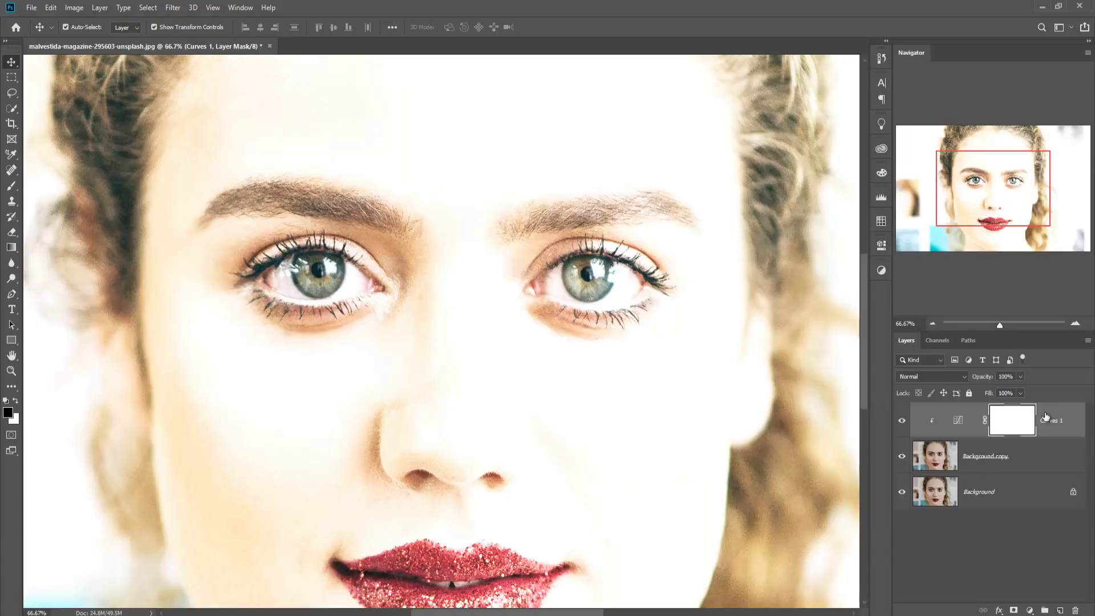
key("ctrl+i")
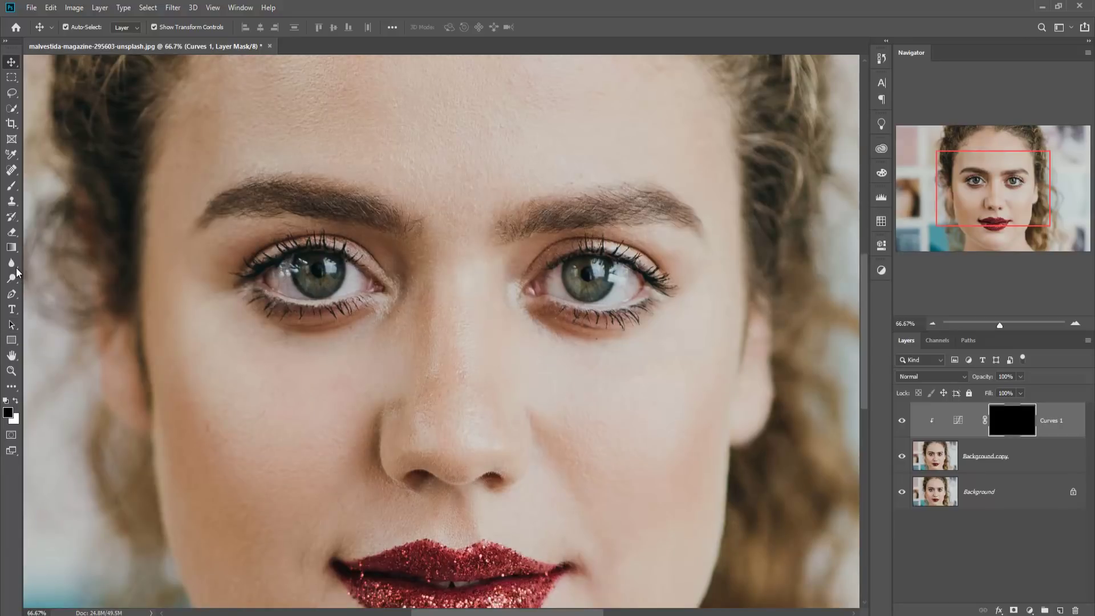
Step: Set up a Soft Round brush of 20 px with 24% hardness
left_click(11, 187)
left_click(82, 27)
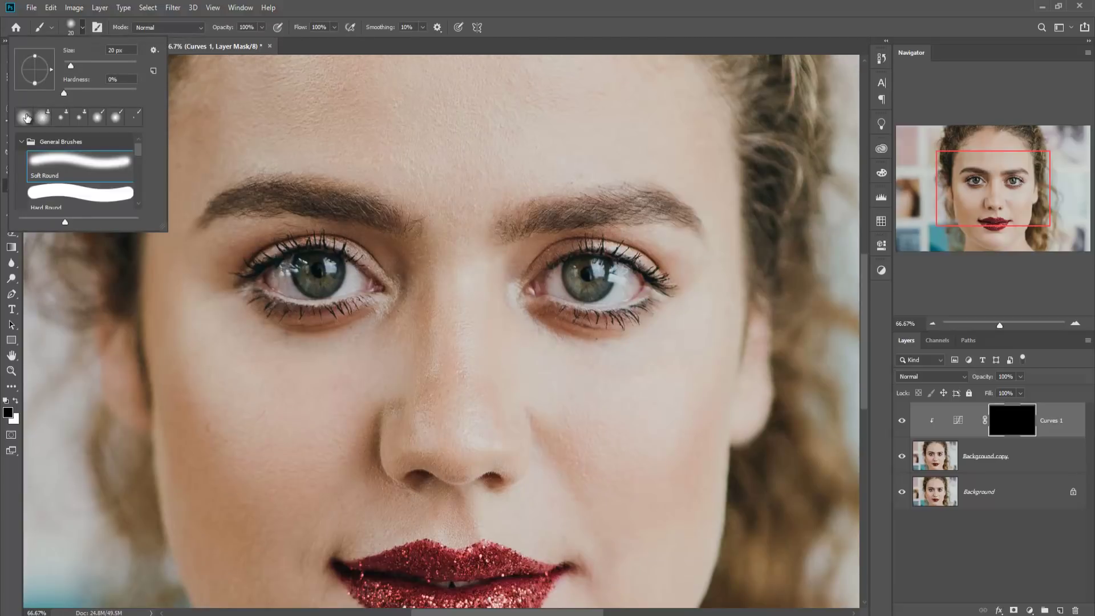
left_click_drag(64, 93, 73, 94)
left_click(179, 52)
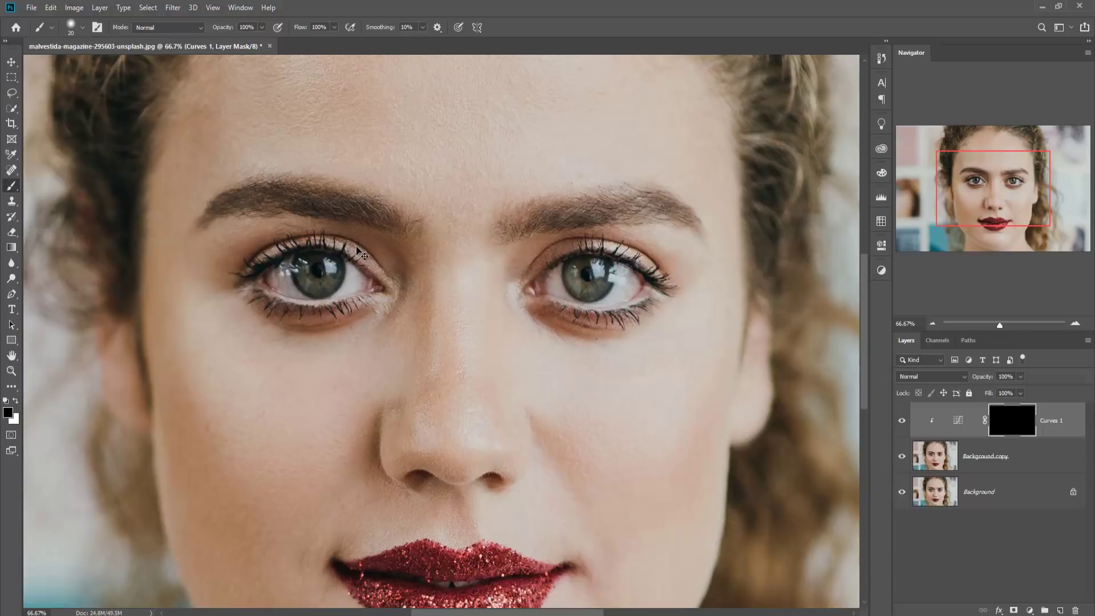
Step: Reduce the brush to 2 px and make white the foreground color for detail work on the viewer's left eye
key("ctrl+plus")
key("ctrl+plus")
key("ctrl+plus")
key("ctrl+plus")
left_click_drag(409, 278, 726, 374)
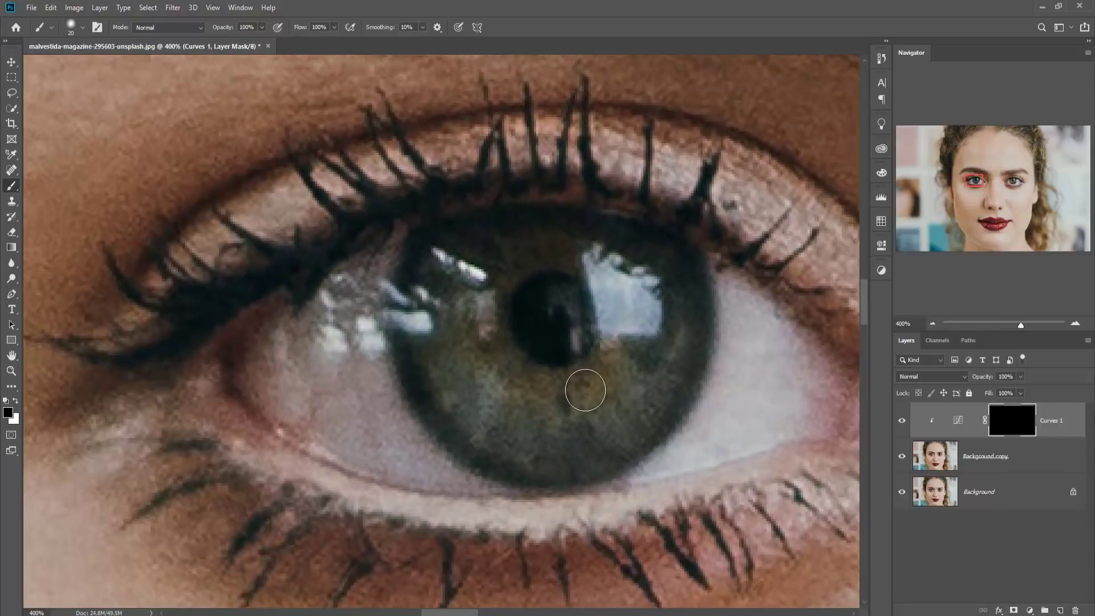
key("bracketleft")
key("bracketleft")
key("bracketleft")
key("bracketleft")
key("bracketleft")
key("bracketleft")
key("bracketleft")
key("bracketleft")
left_click(16, 403)
Step: Paint fine white strokes on the Curves mask, radiating from the pupil across the whole iris of the viewer's left eye
left_click_drag(537, 366, 500, 453)
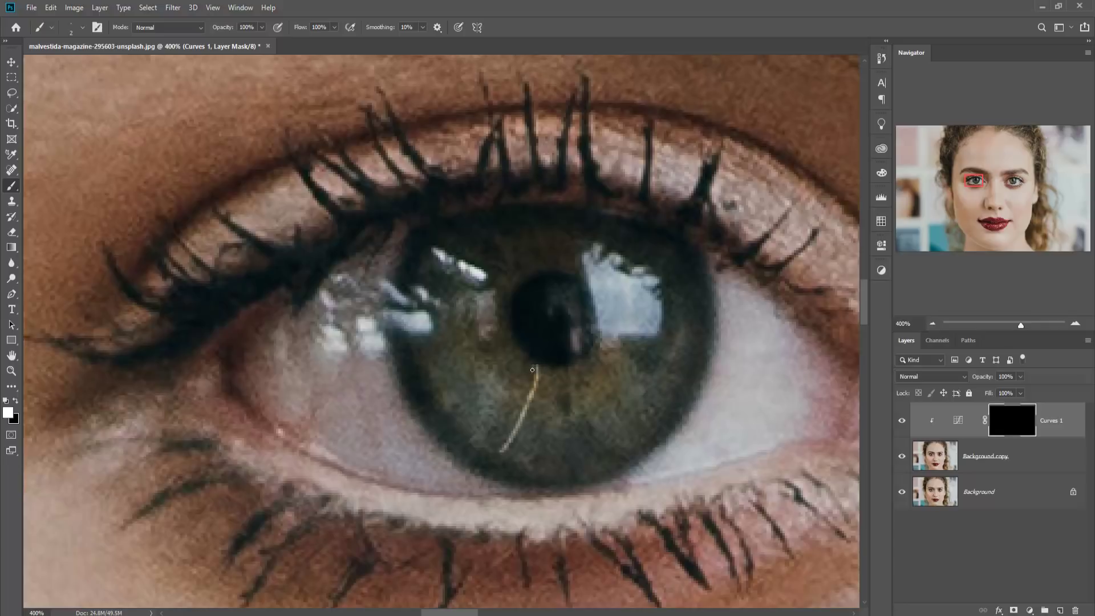
left_click_drag(532, 369, 493, 429)
mouse_move(529, 368)
left_mouse_down()
mouse_move(476, 423)
mouse_move(438, 399)
left_mouse_up()
left_click_drag(521, 361, 464, 412)
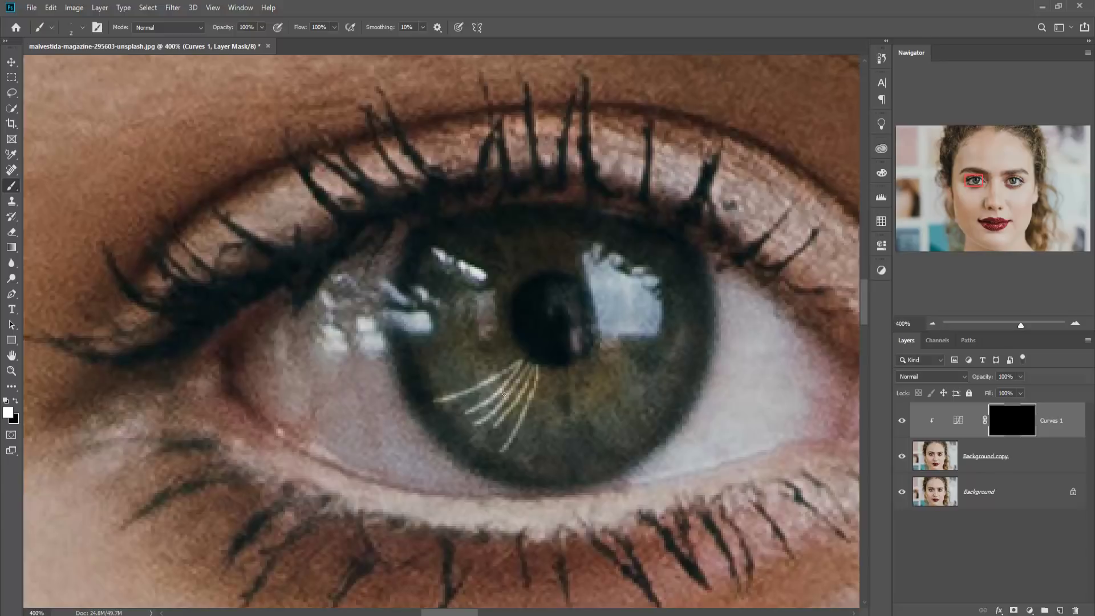
mouse_move(529, 365)
left_mouse_down()
mouse_move(465, 421)
mouse_move(481, 424)
left_mouse_up()
left_click_drag(526, 378, 487, 422)
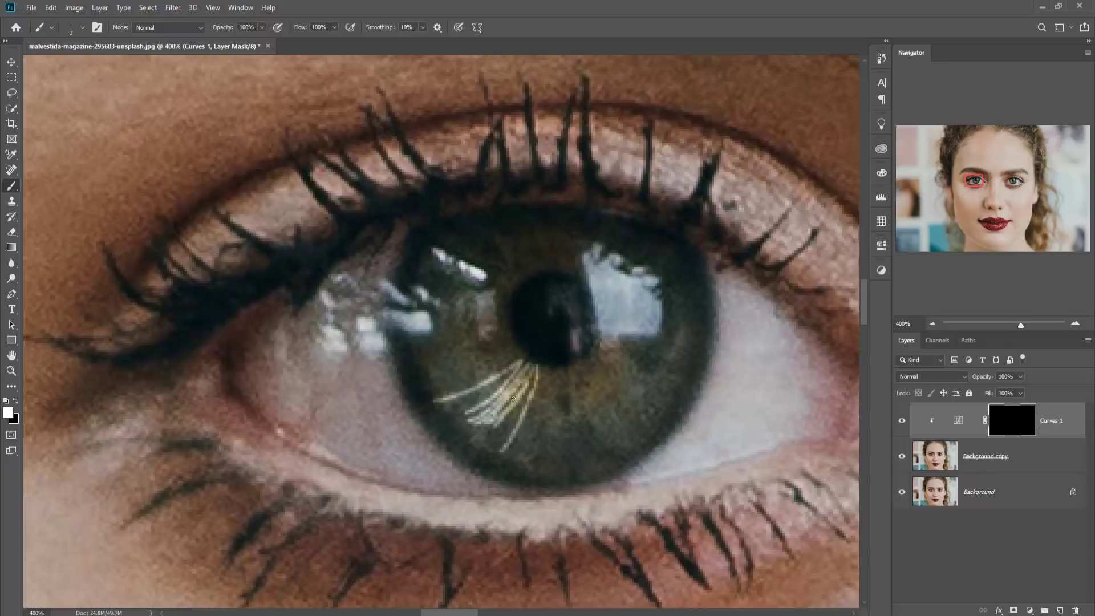
mouse_move(534, 370)
left_mouse_down()
mouse_move(504, 446)
mouse_move(483, 453)
left_mouse_up()
left_click_drag(538, 386, 506, 465)
mouse_move(520, 345)
left_mouse_down()
mouse_move(429, 374)
mouse_move(402, 361)
mouse_move(402, 319)
left_mouse_up()
mouse_move(510, 333)
left_mouse_down()
mouse_move(406, 291)
mouse_move(425, 251)
left_mouse_up()
left_click_drag(511, 319, 448, 246)
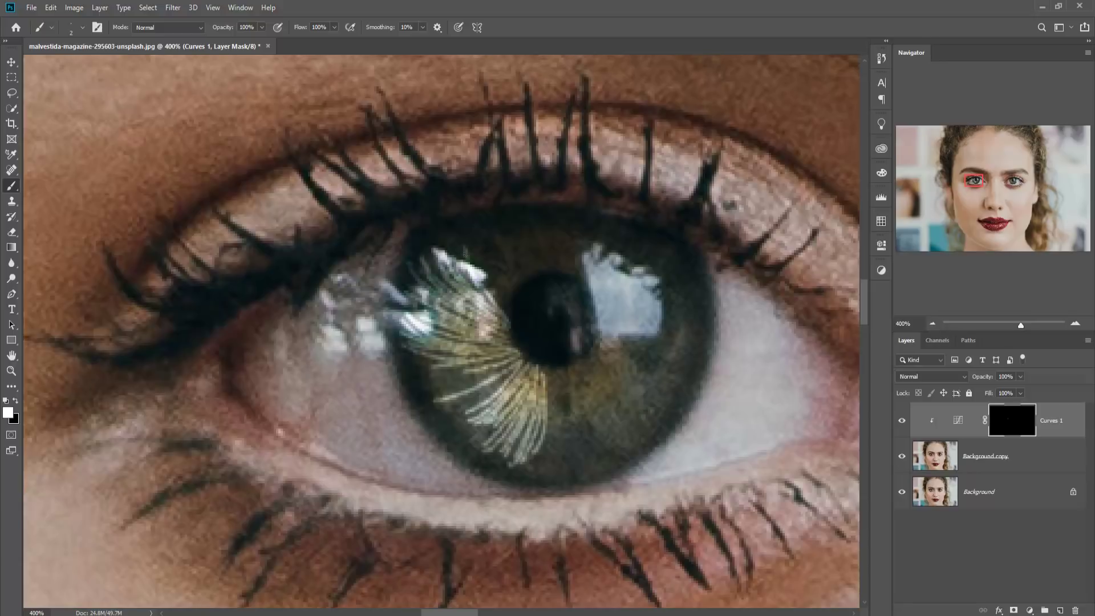
mouse_move(516, 374)
left_mouse_down()
mouse_move(400, 350)
mouse_move(439, 426)
left_mouse_up()
left_click_drag(498, 412, 481, 433)
mouse_move(547, 421)
left_mouse_down()
mouse_move(561, 453)
mouse_move(578, 385)
mouse_move(431, 241)
mouse_move(500, 236)
mouse_move(590, 362)
mouse_move(629, 269)
mouse_move(576, 262)
mouse_move(521, 224)
mouse_move(558, 223)
mouse_move(566, 249)
mouse_move(594, 246)
mouse_move(668, 284)
mouse_move(645, 322)
mouse_move(597, 334)
mouse_move(623, 324)
mouse_move(601, 314)
mouse_move(662, 277)
mouse_move(638, 418)
mouse_move(603, 379)
mouse_move(573, 478)
mouse_move(542, 471)
mouse_move(623, 361)
mouse_move(663, 378)
mouse_move(682, 356)
mouse_move(691, 380)
mouse_move(607, 463)
left_mouse_up()
mouse_move(551, 260)
left_mouse_down()
mouse_move(445, 268)
mouse_move(695, 331)
mouse_move(576, 219)
left_mouse_up()
left_click_drag(579, 441, 533, 381)
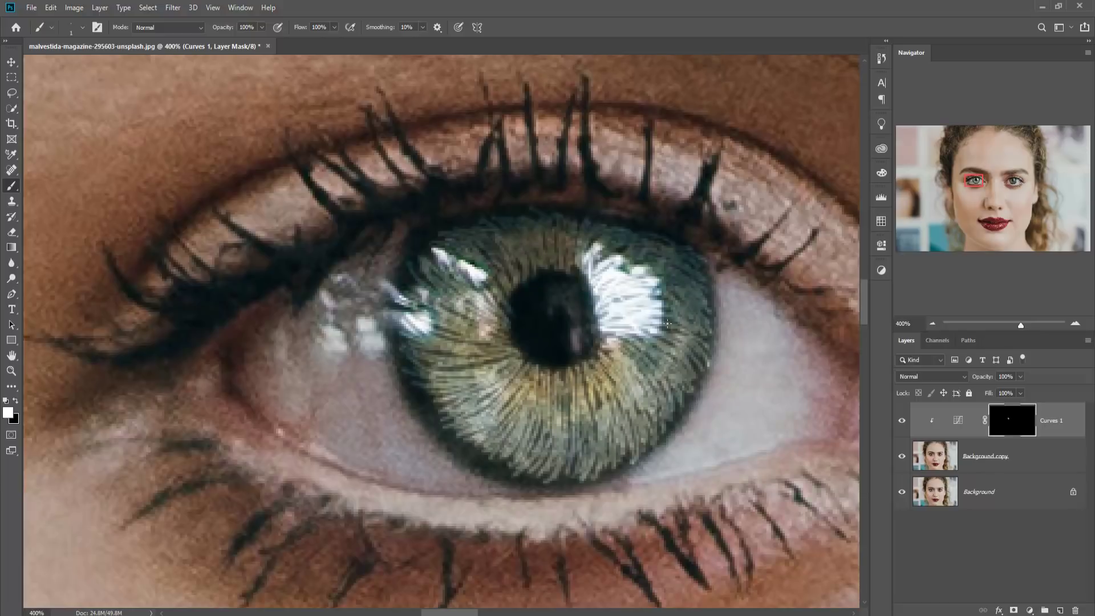
Step: Paint the same fine radiating white strokes on the Curves mask across the iris of the other eye
left_click_drag(612, 328, 439, 342)
left_click_drag(652, 374, 425, 361)
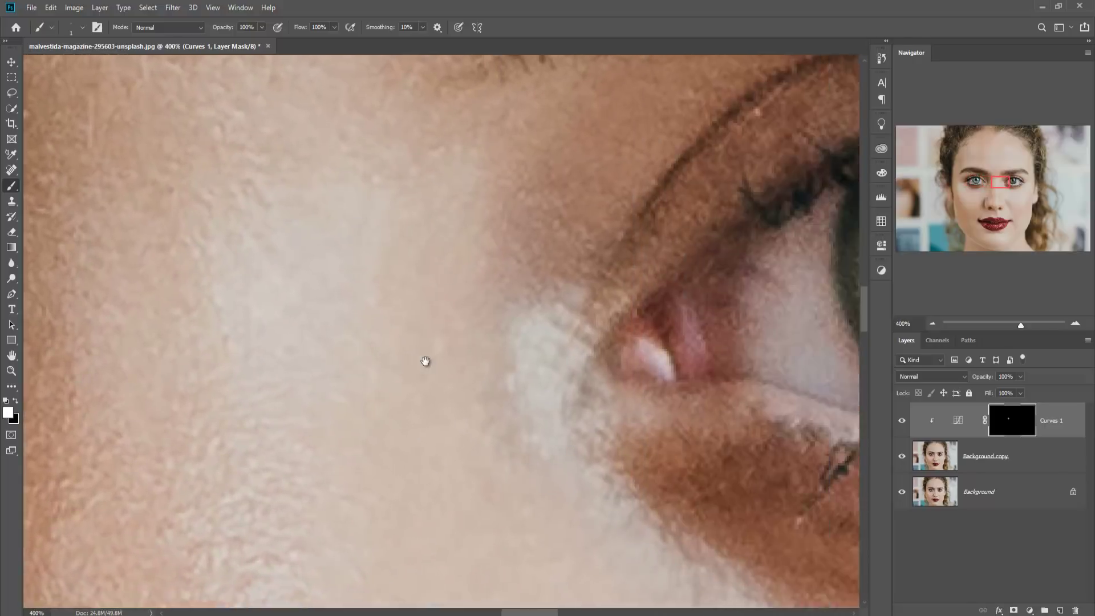
left_click_drag(673, 359, 416, 424)
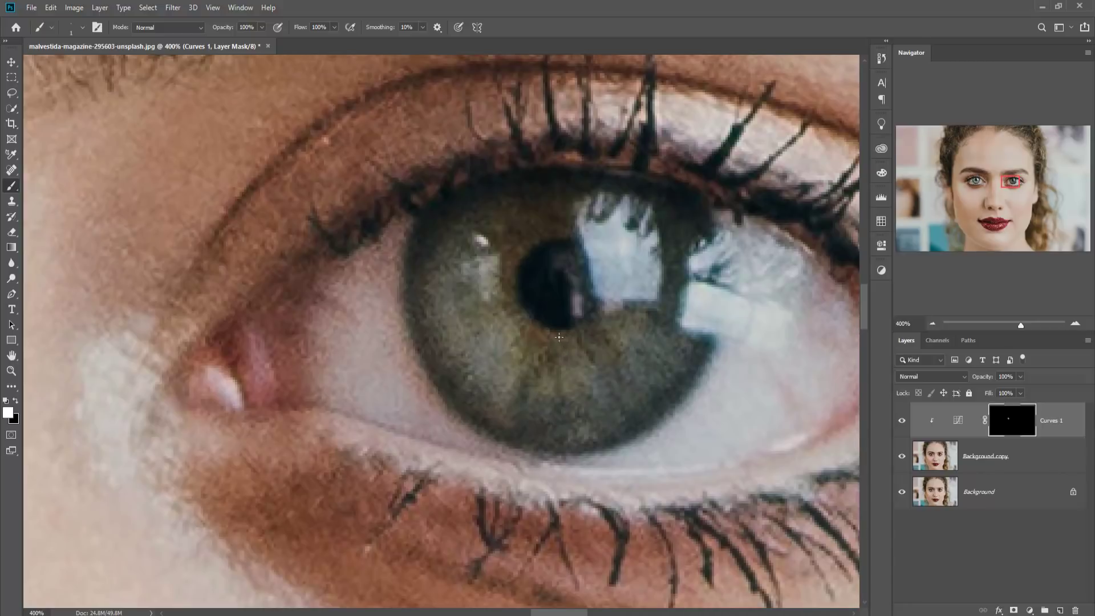
mouse_move(553, 332)
left_mouse_down()
mouse_move(433, 268)
mouse_move(655, 274)
mouse_move(541, 433)
mouse_move(445, 274)
mouse_move(530, 188)
mouse_move(599, 203)
mouse_move(530, 194)
mouse_move(462, 228)
mouse_move(422, 291)
mouse_move(518, 323)
mouse_move(433, 343)
mouse_move(502, 394)
mouse_move(622, 410)
mouse_move(547, 433)
mouse_move(707, 371)
mouse_move(671, 318)
mouse_move(730, 322)
mouse_move(605, 274)
mouse_move(599, 217)
mouse_move(677, 307)
mouse_move(638, 405)
mouse_move(410, 290)
mouse_move(519, 188)
mouse_move(505, 405)
left_mouse_up()
Step: Paint black with a larger brush on the Curves mask to erase the stray strokes outside this iris
key("v")
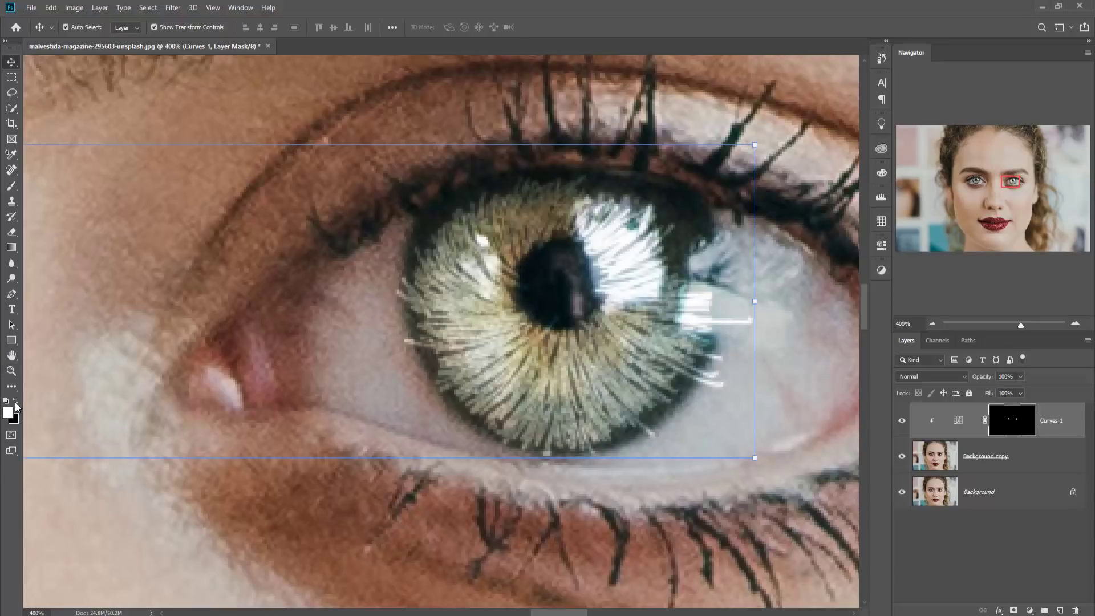
left_click(12, 186)
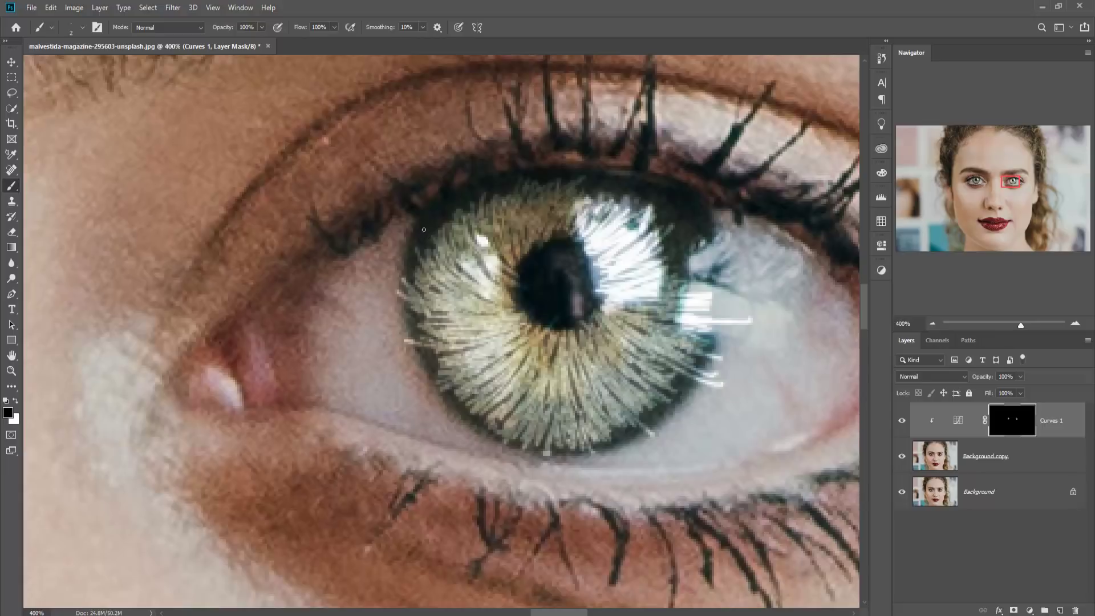
key("bracketright")
key("bracketright")
key("bracketright")
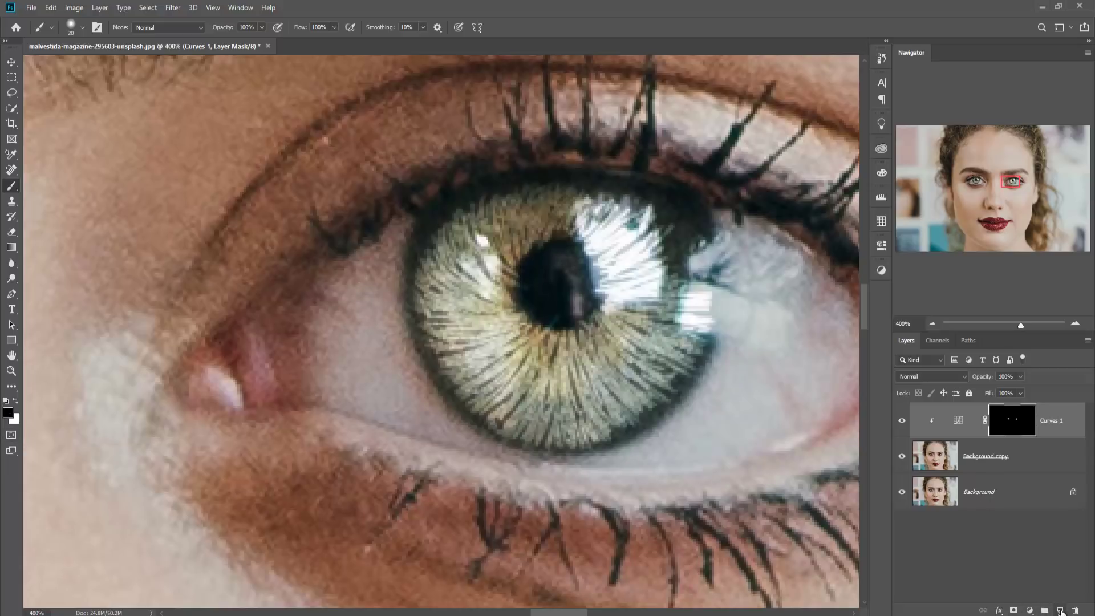
Step: Create a new layer above Curves 1 and dab a soft black 20 px spot in the center of the pupil
left_click(1059, 611)
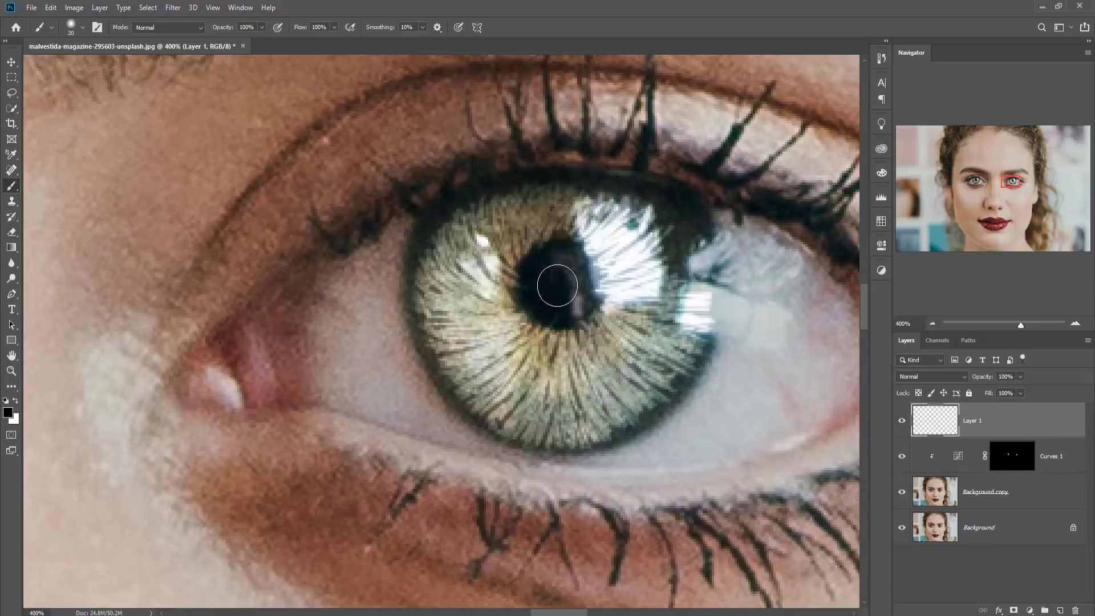
left_click(557, 285)
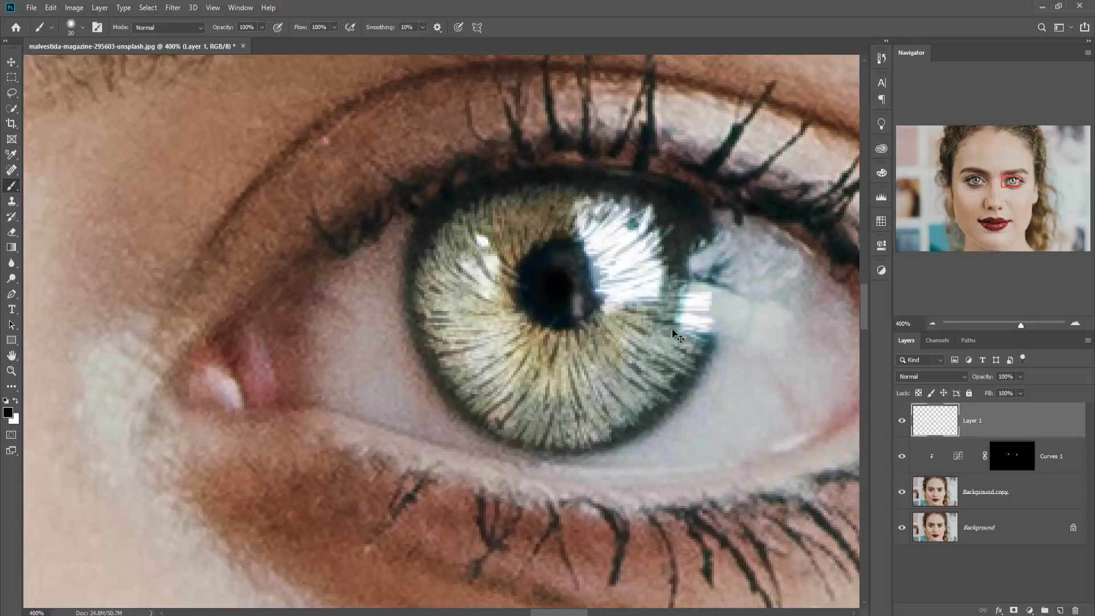
key("ctrl+z")
left_click(81, 32)
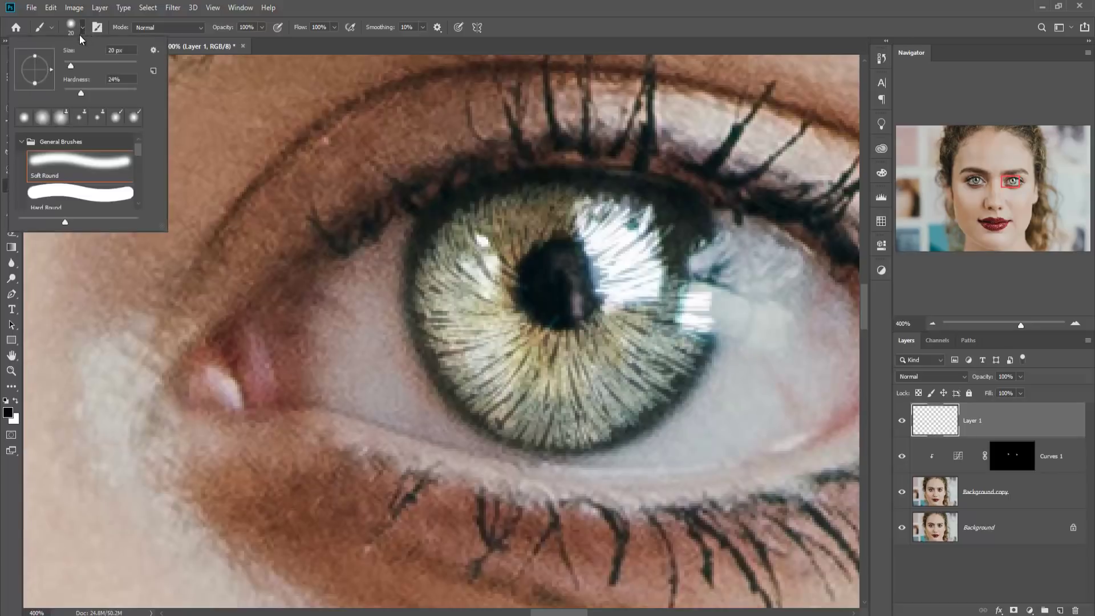
key("Return")
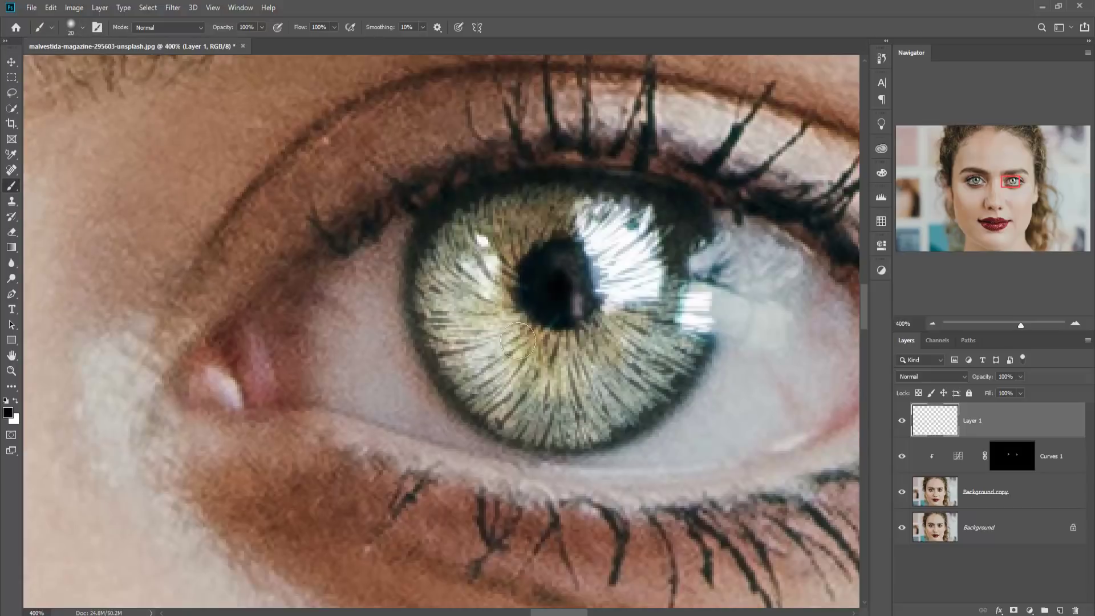
Step: Scale the black spot on Layer 1 to about 251% and center it over the pupil
left_click(11, 62)
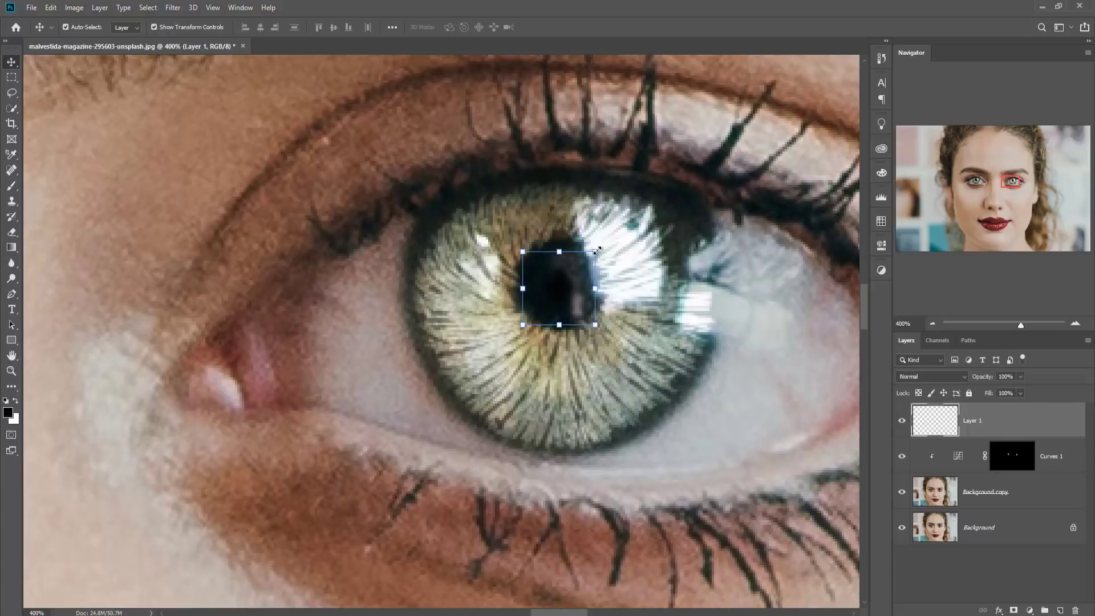
left_click_drag(596, 250, 730, 169)
left_click_drag(637, 228, 582, 291)
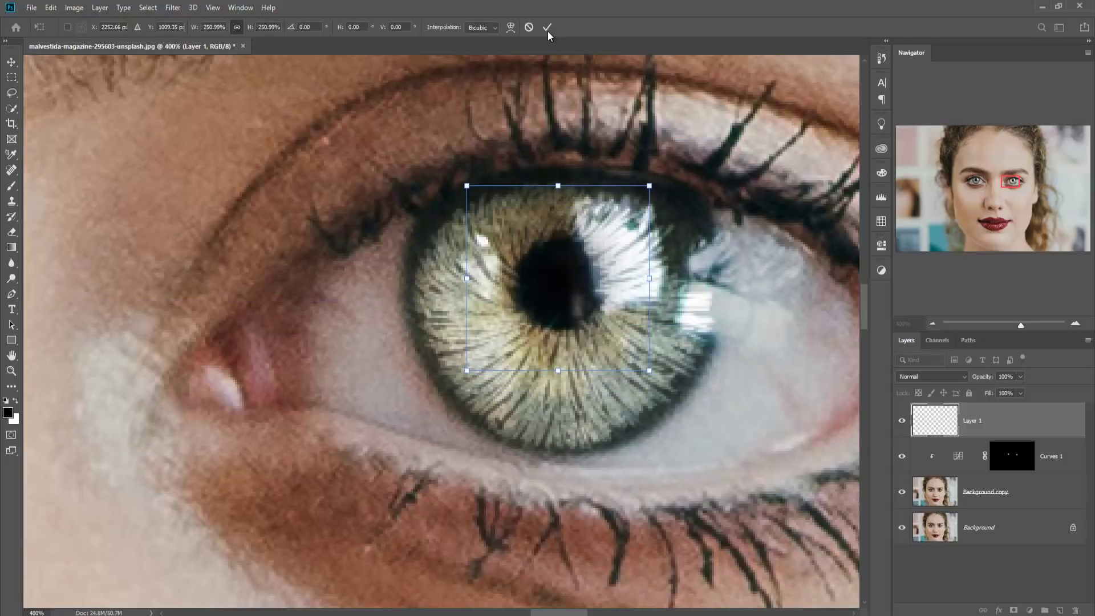
left_click(547, 27)
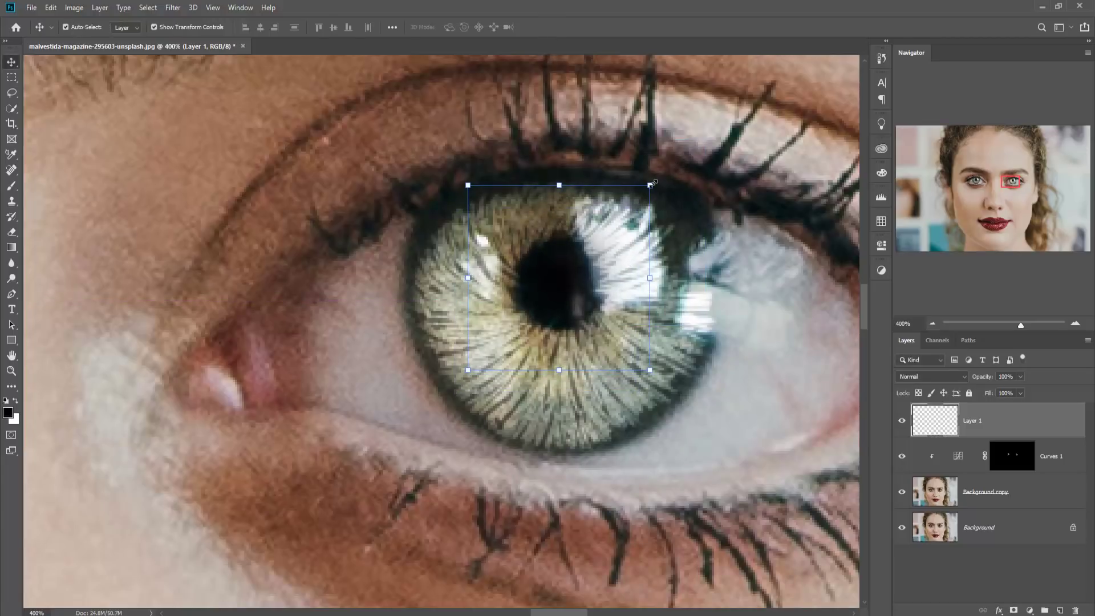
Step: Fine-tune the black spot by scaling it to about 95% and nudging it back onto the pupil's center
left_click_drag(652, 184, 646, 189)
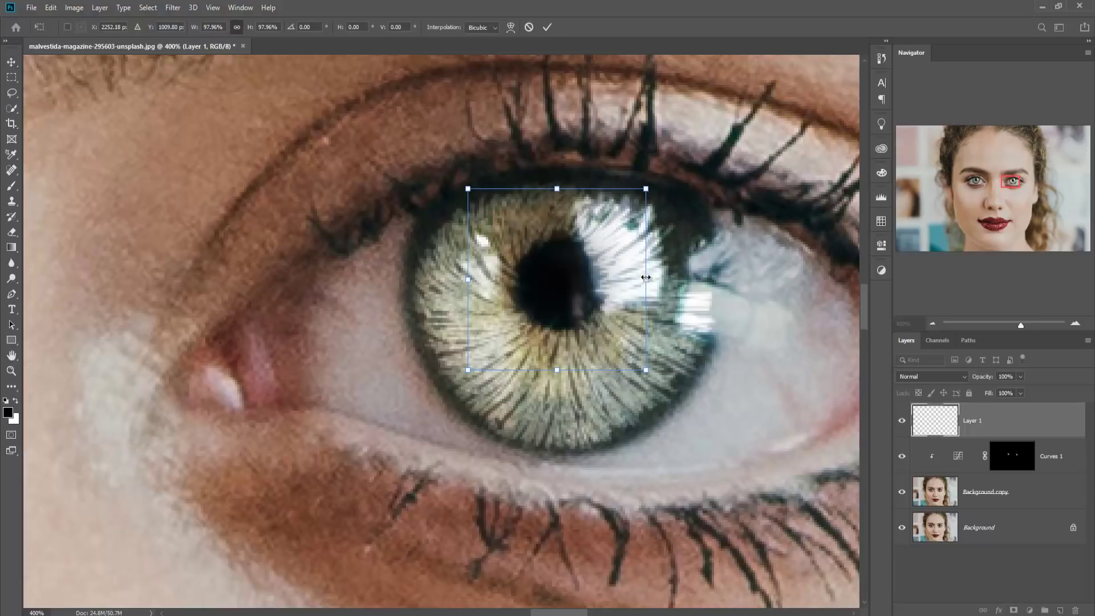
left_click_drag(645, 277, 650, 281)
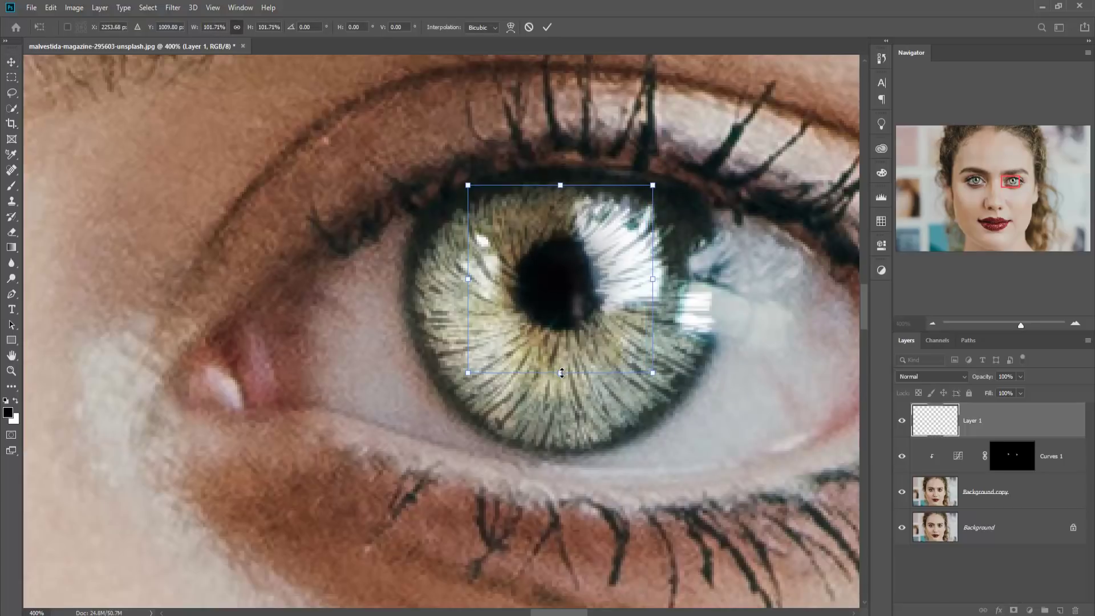
left_click_drag(561, 373, 560, 354)
left_click_drag(561, 189, 561, 198)
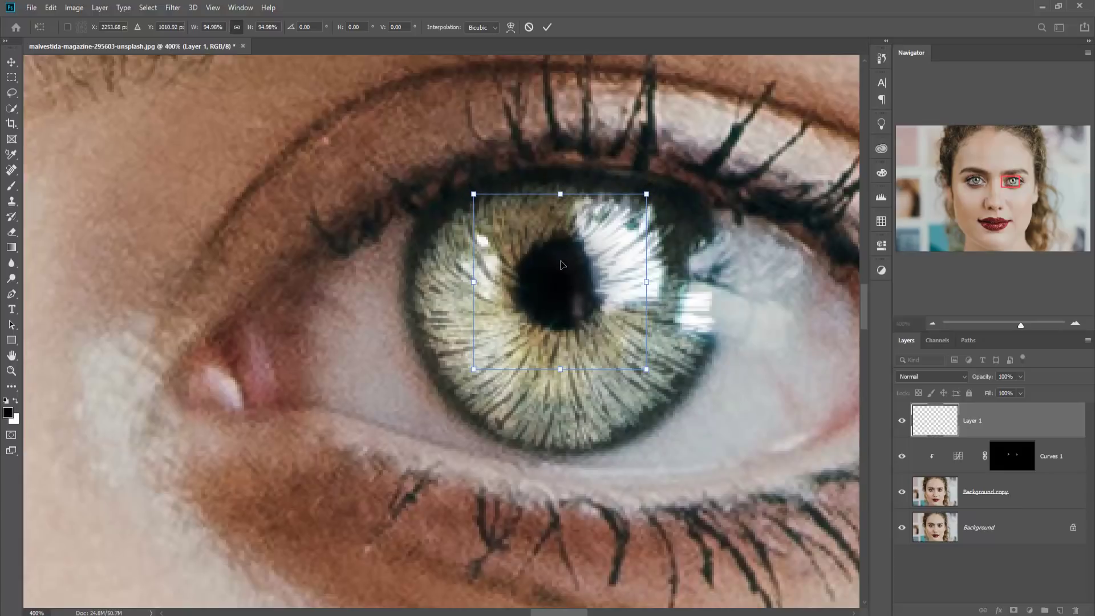
left_click_drag(561, 265, 559, 267)
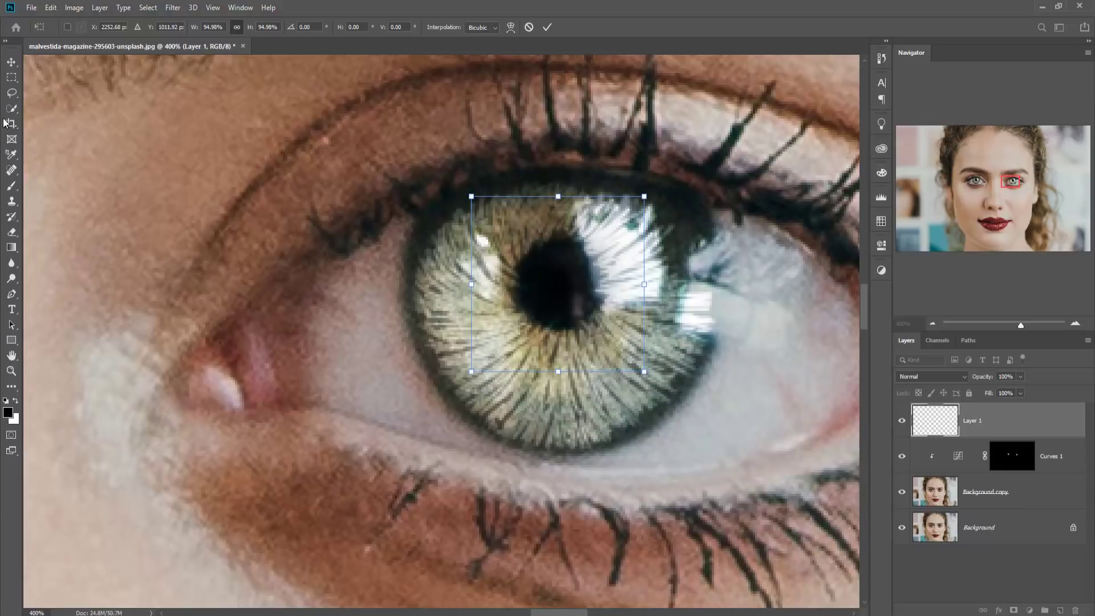
left_click(12, 61)
Step: Duplicate Layer 1 and move the copied black spot onto the pupil of the viewer's left eye
right_click(1057, 419)
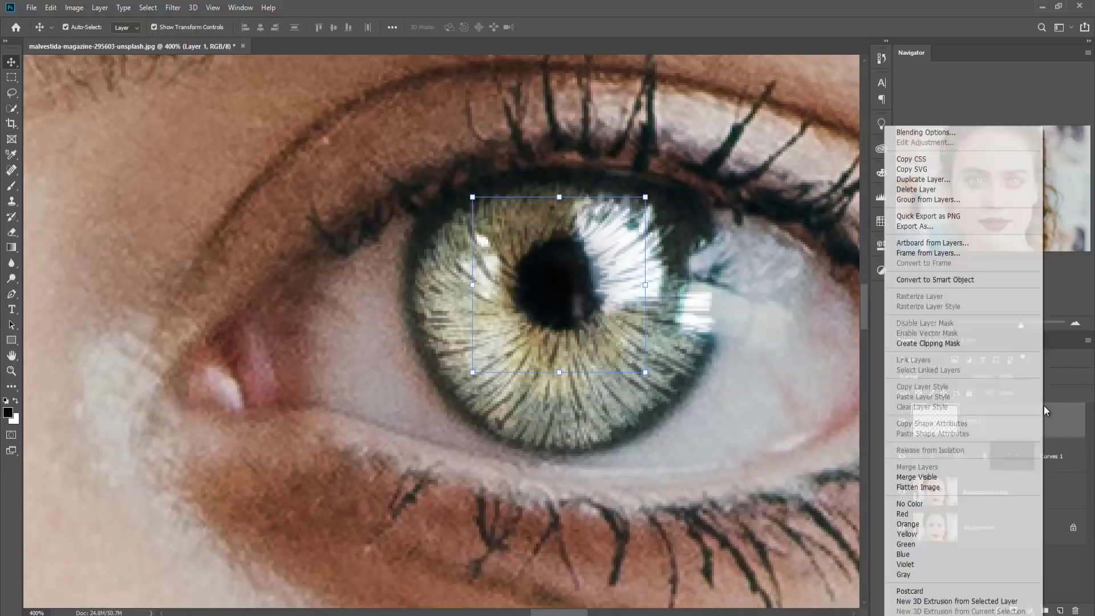
left_click(905, 183)
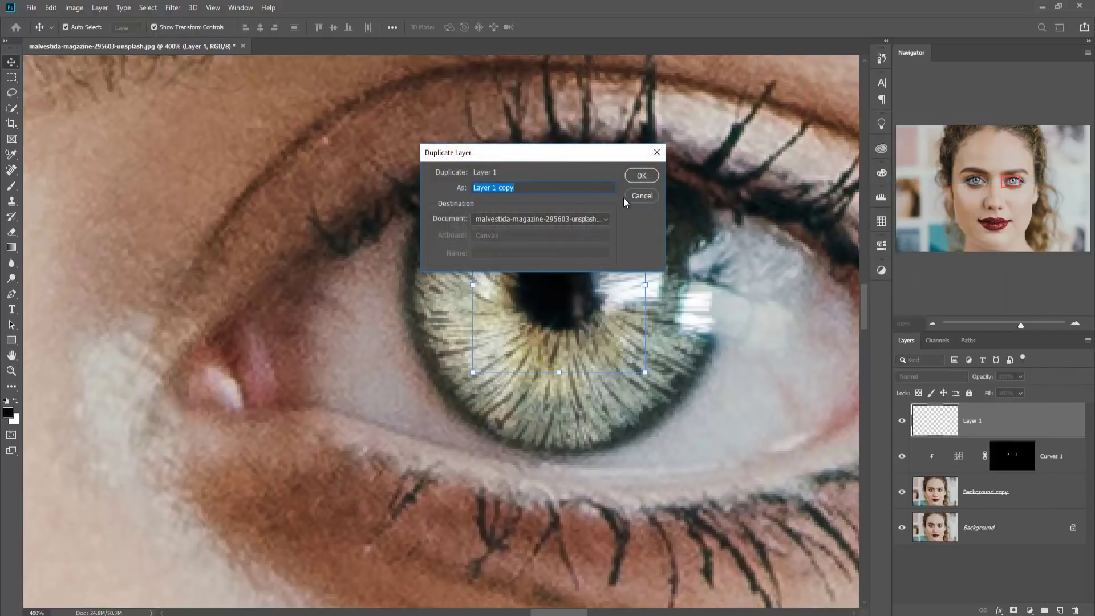
key("Return")
left_click_drag(548, 299, 94, 300)
left_click_drag(557, 612, 527, 597)
left_click_drag(800, 288, 137, 316)
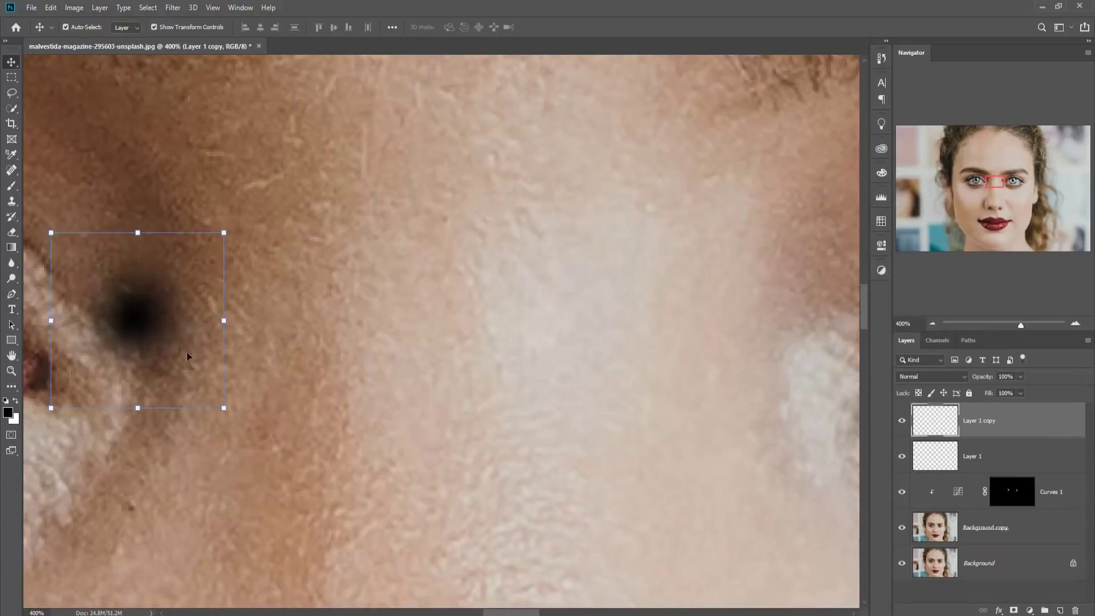
left_click_drag(473, 613, 436, 613)
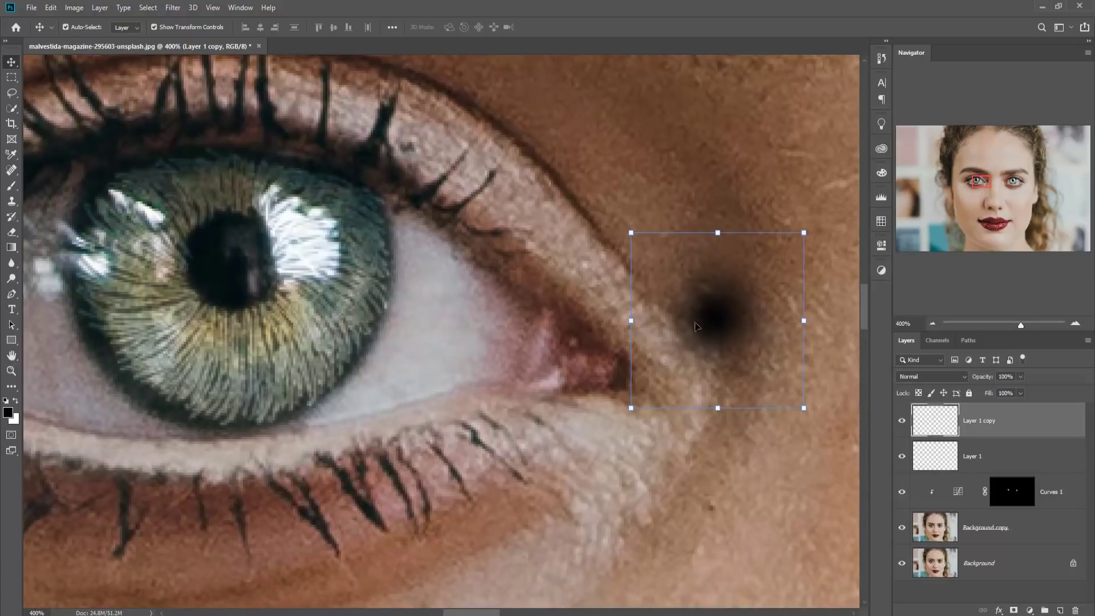
left_click_drag(709, 313, 258, 270)
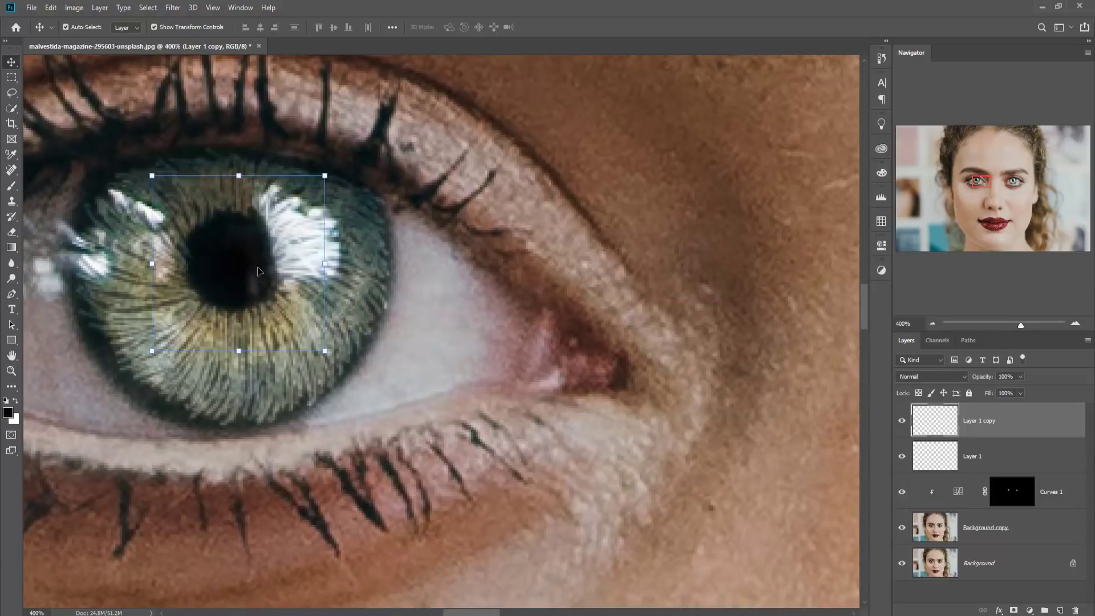
Step: Scale the copied spot to about 125% and center it over this pupil
left_click_drag(324, 351, 351, 371)
mouse_move(262, 281)
left_mouse_down()
mouse_move(249, 259)
mouse_move(254, 271)
left_mouse_up()
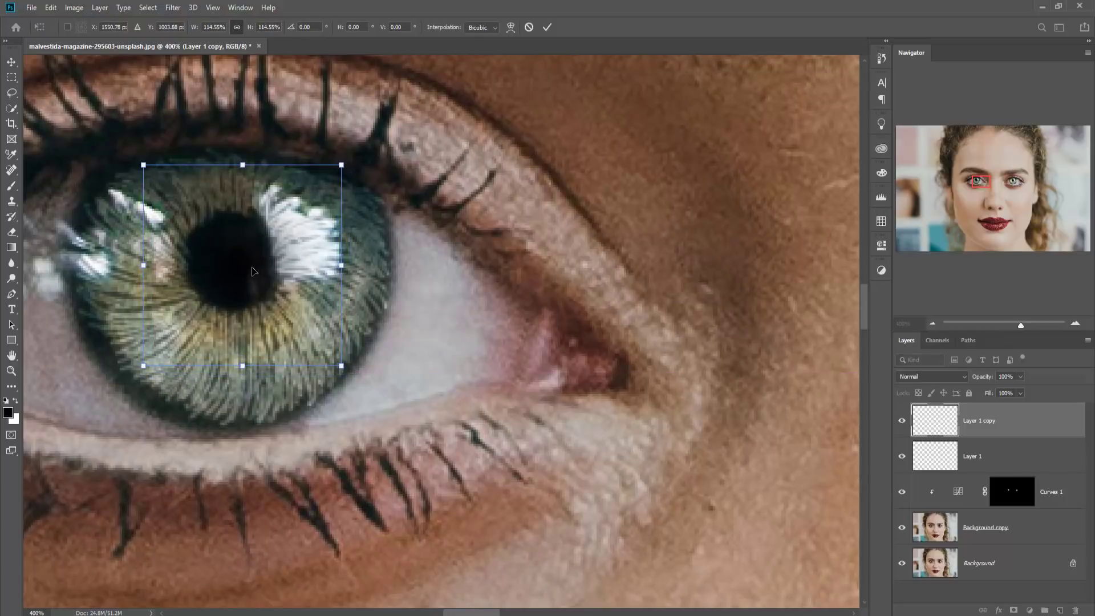
left_click_drag(344, 378, 360, 382)
mouse_move(270, 311)
left_mouse_down()
mouse_move(263, 288)
mouse_move(263, 298)
left_mouse_up()
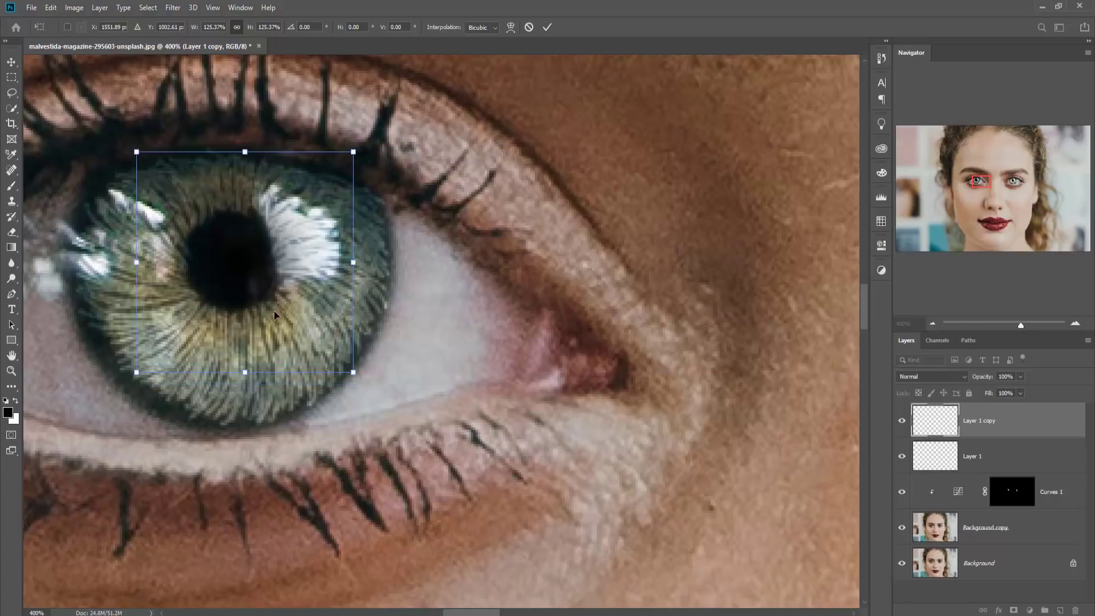
key("Return")
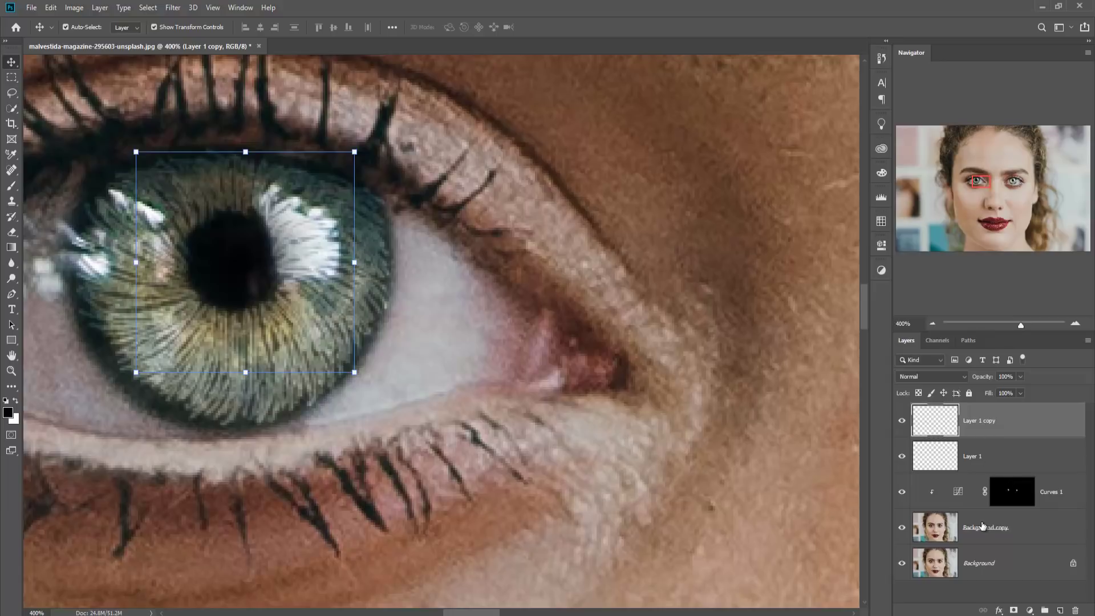
Step: Paint black with the 20 px brush on the Curves 1 mask to erase stray strokes around the edge of this iris
left_click(1007, 496)
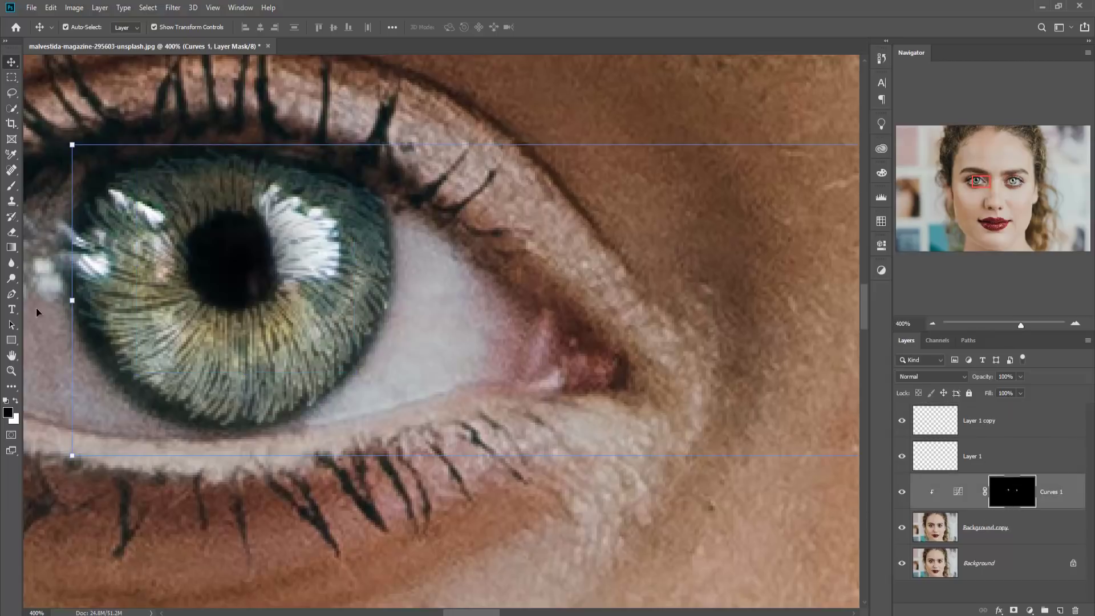
left_click(11, 186)
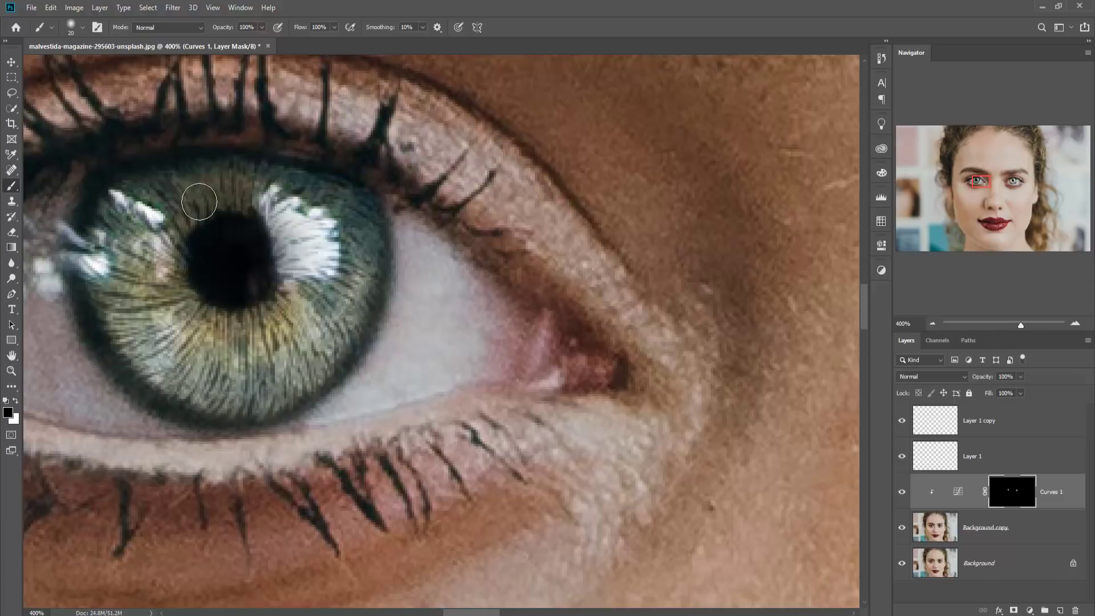
left_click(10, 63)
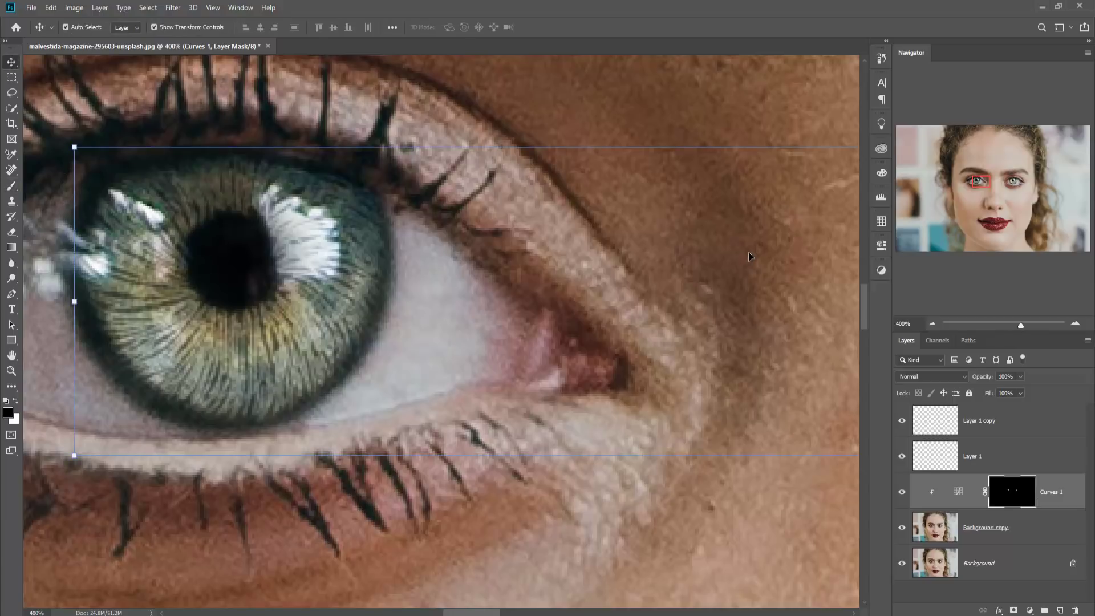
Step: Stamp all visible layers into a new merged layer above Layer 1 copy
key("ctrl+minus")
key("ctrl+minus")
key("ctrl+minus")
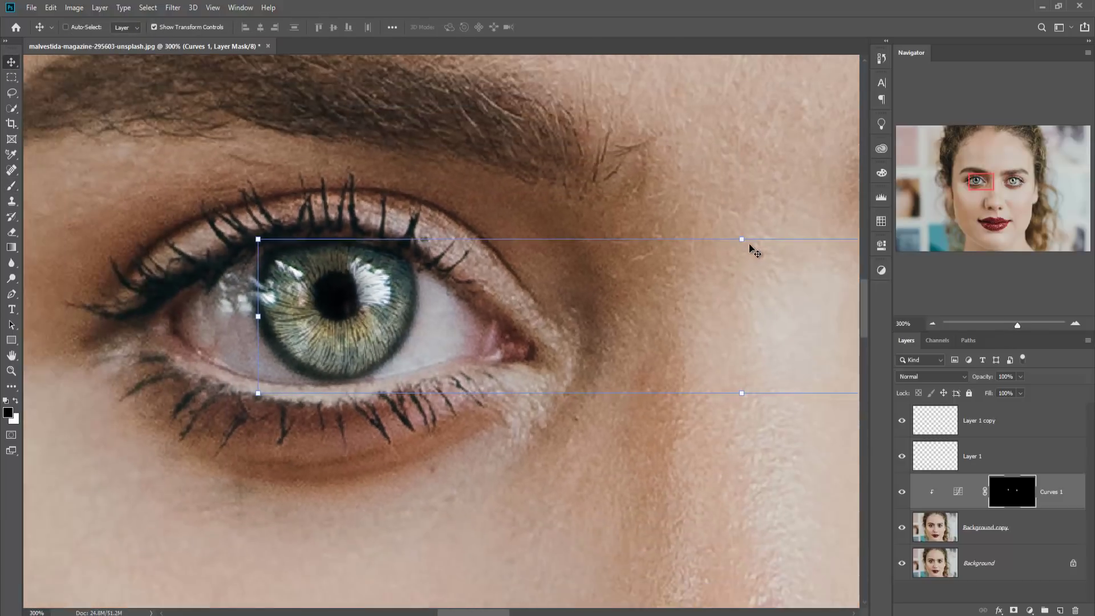
key("ctrl+minus")
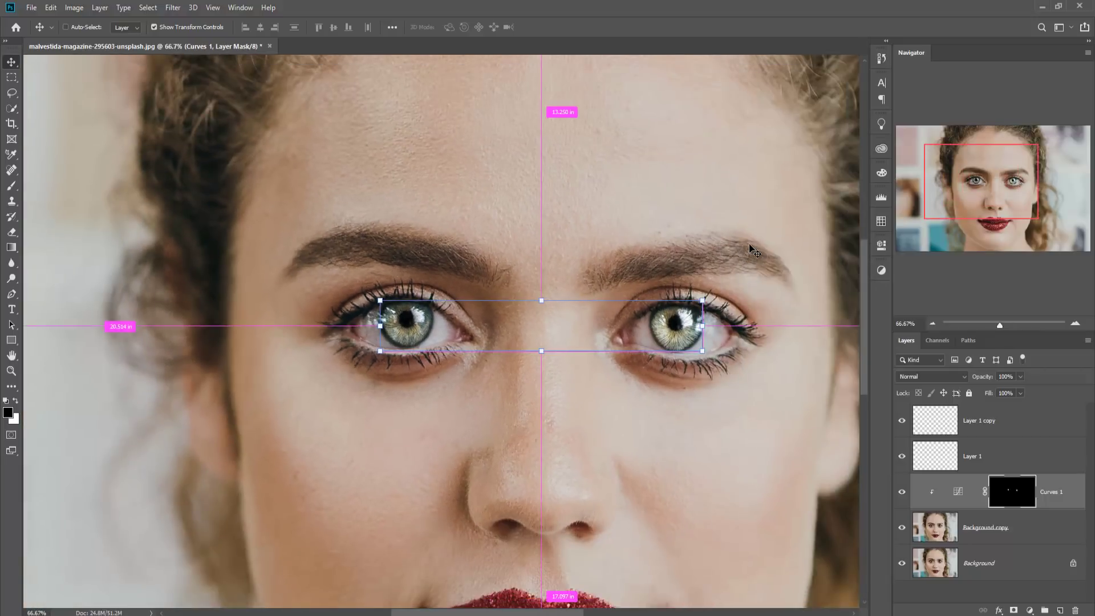
key("ctrl+minus")
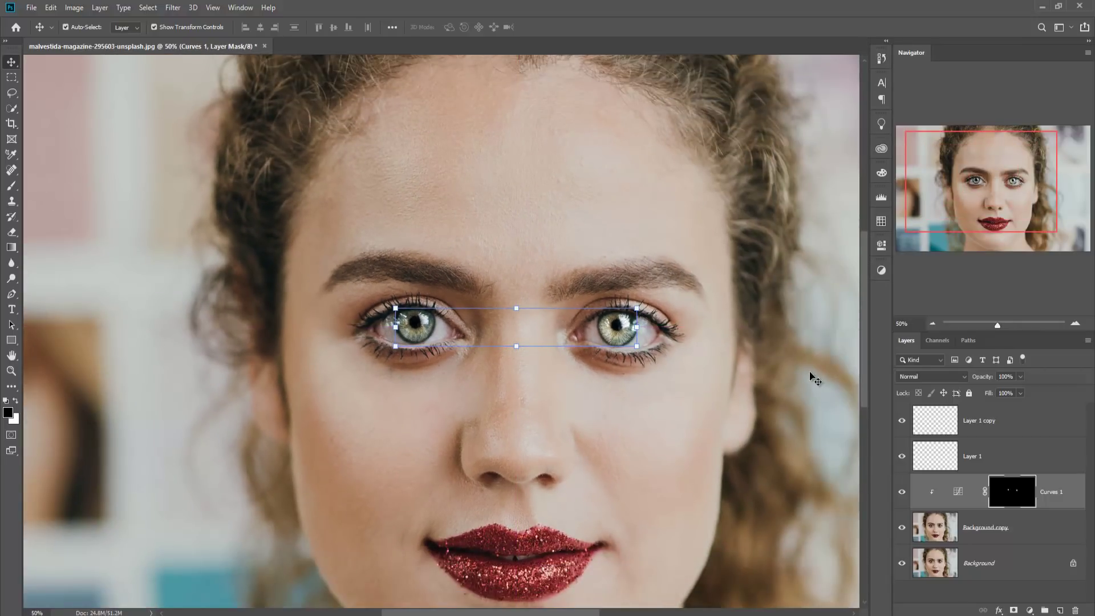
left_click(999, 421)
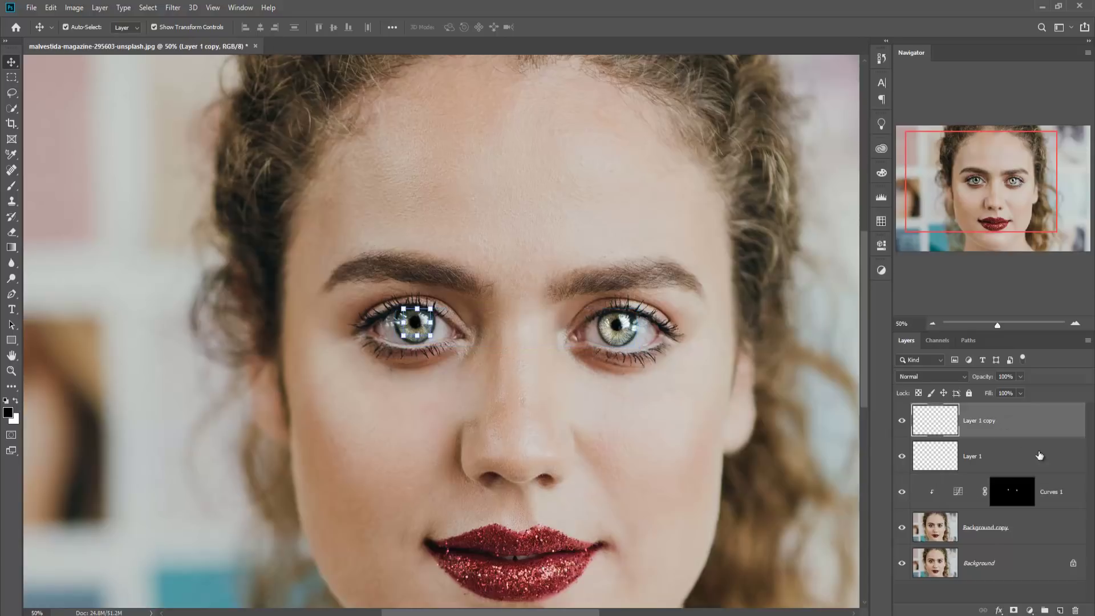
key("ctrl+minus")
key("ctrl+shift+alt+e")
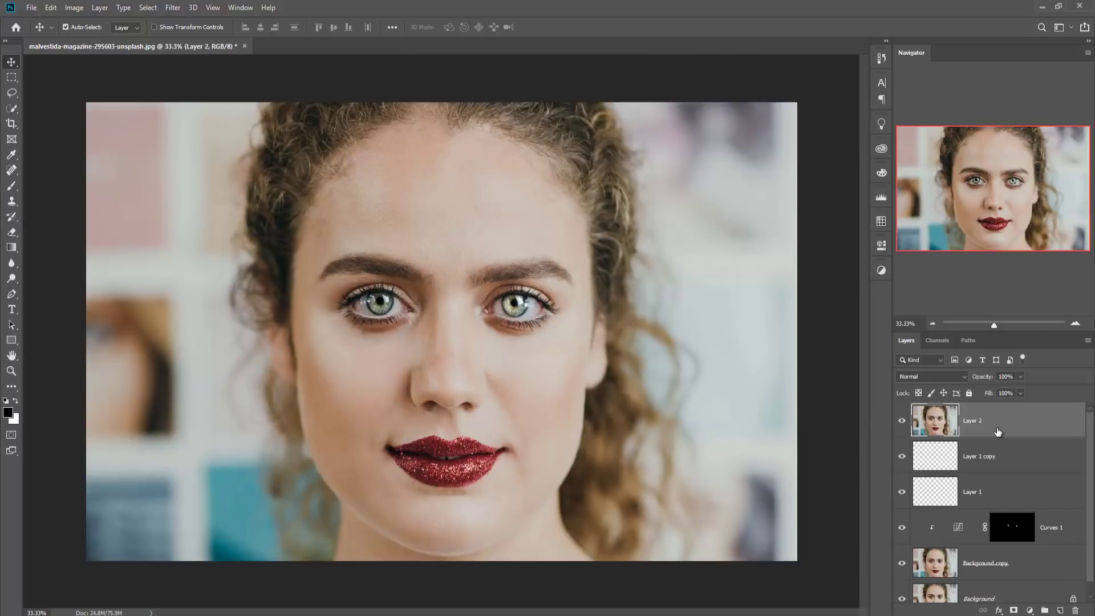
Step: Duplicate the merged layer under its default name and open the copy in the Liquify filter
right_click(997, 431)
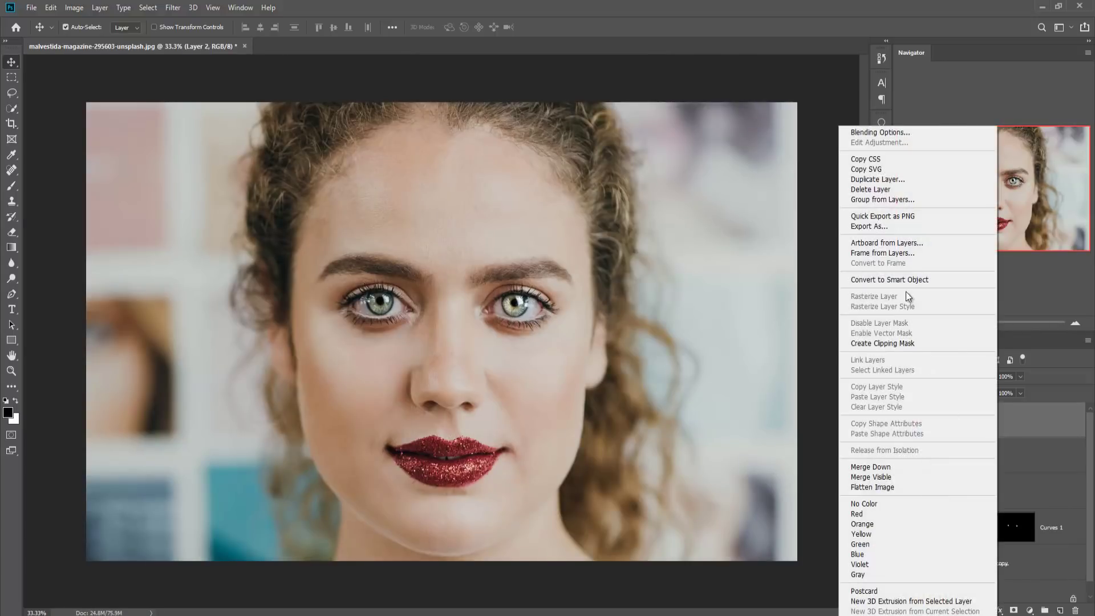
left_click(888, 180)
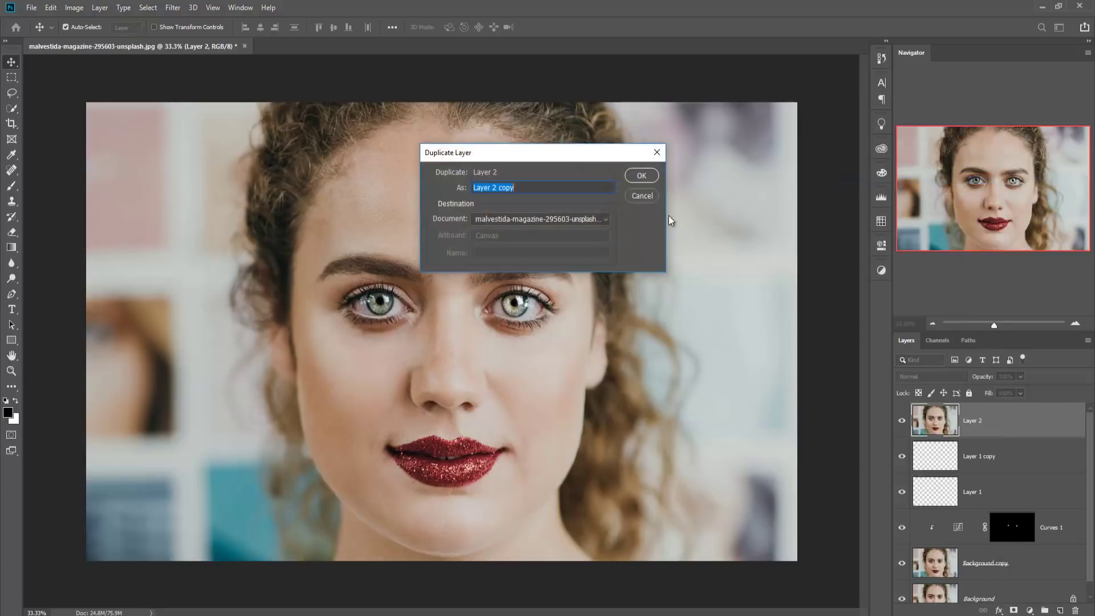
left_click(638, 176)
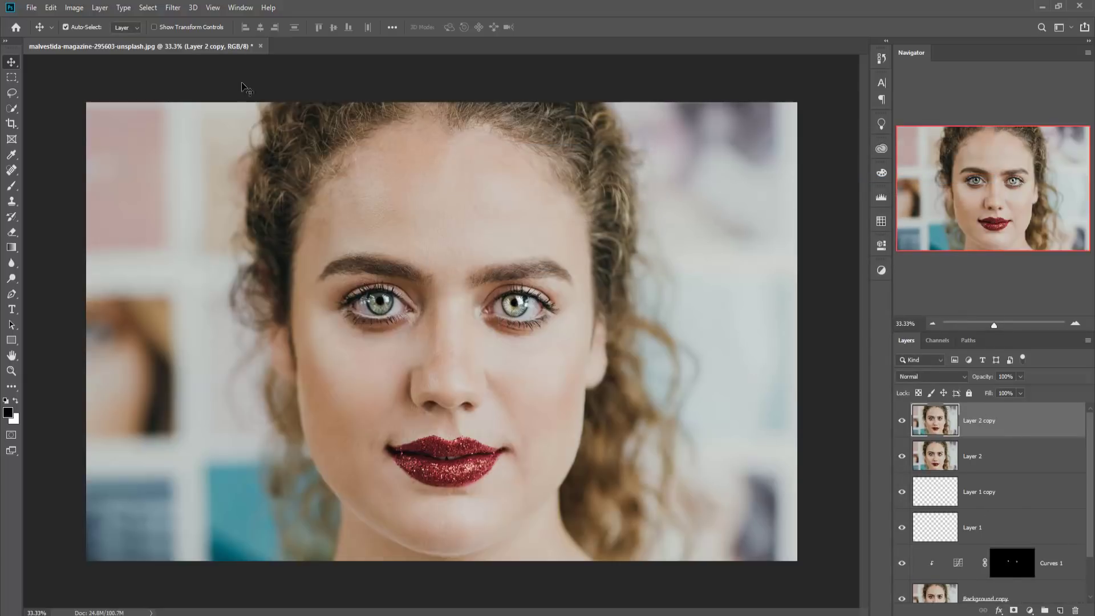
left_click(171, 7)
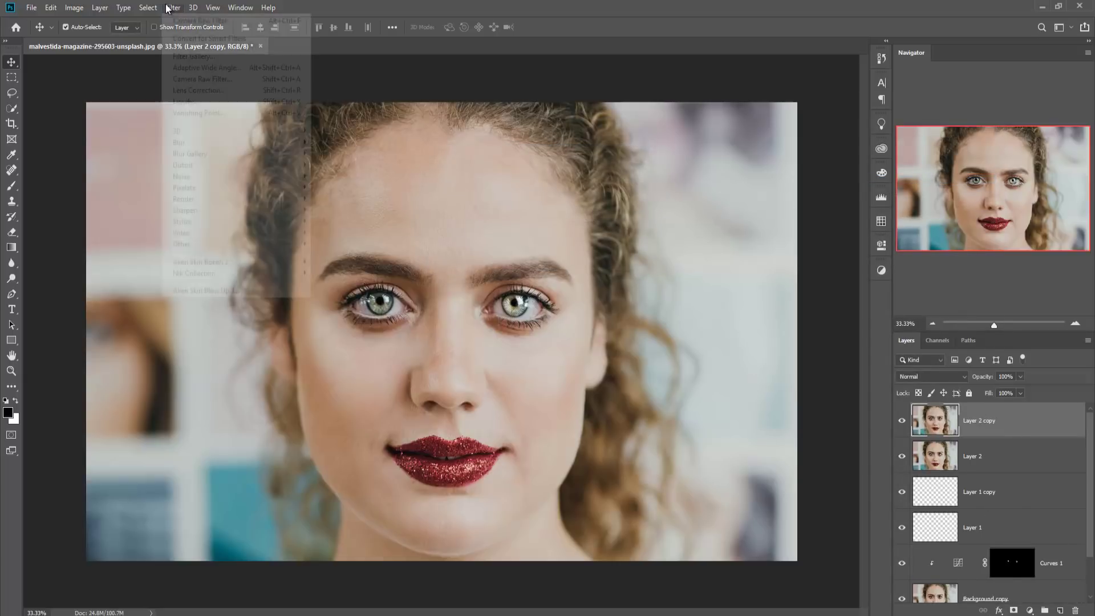
left_click(183, 101)
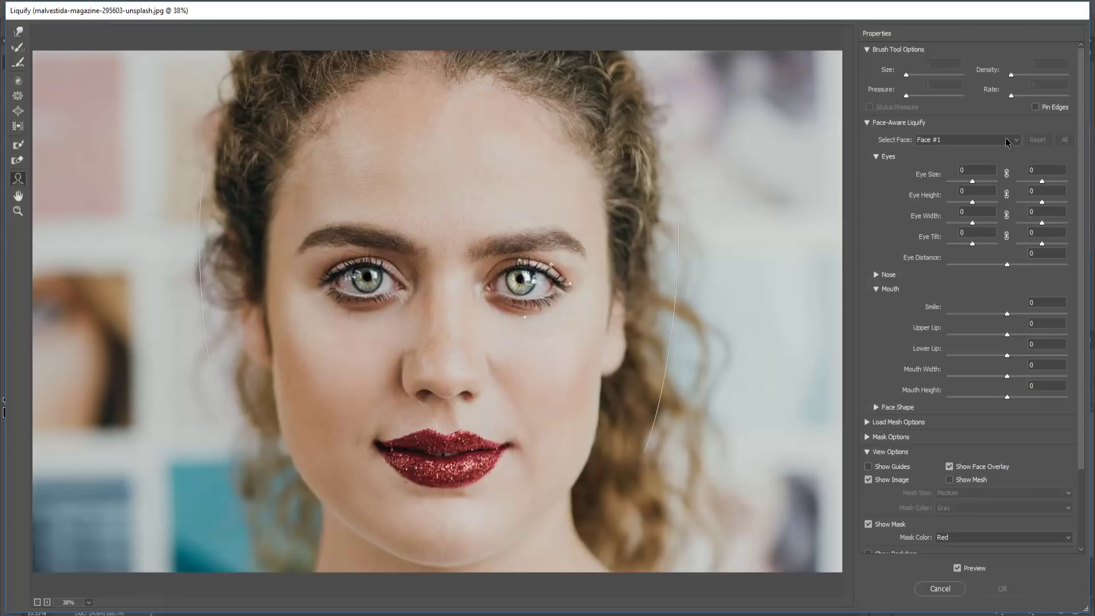
Step: Set the Face-Aware Liquify eye size to 100 for the left eye and 38 for the right eye
left_click_drag(971, 181, 993, 183)
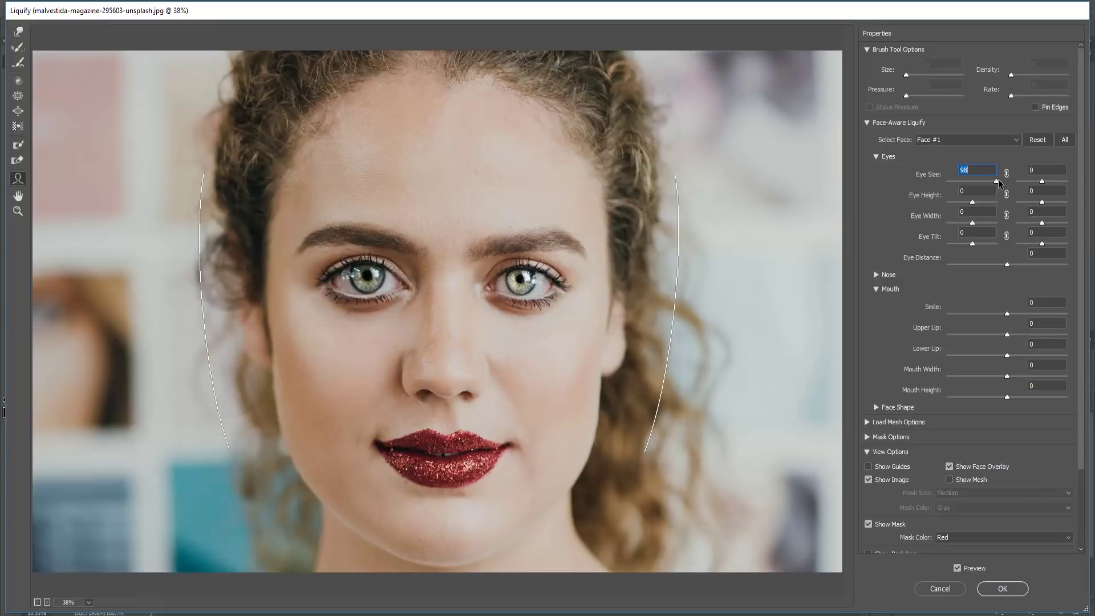
left_click_drag(998, 183, 1005, 183)
left_click_drag(1042, 182, 1051, 183)
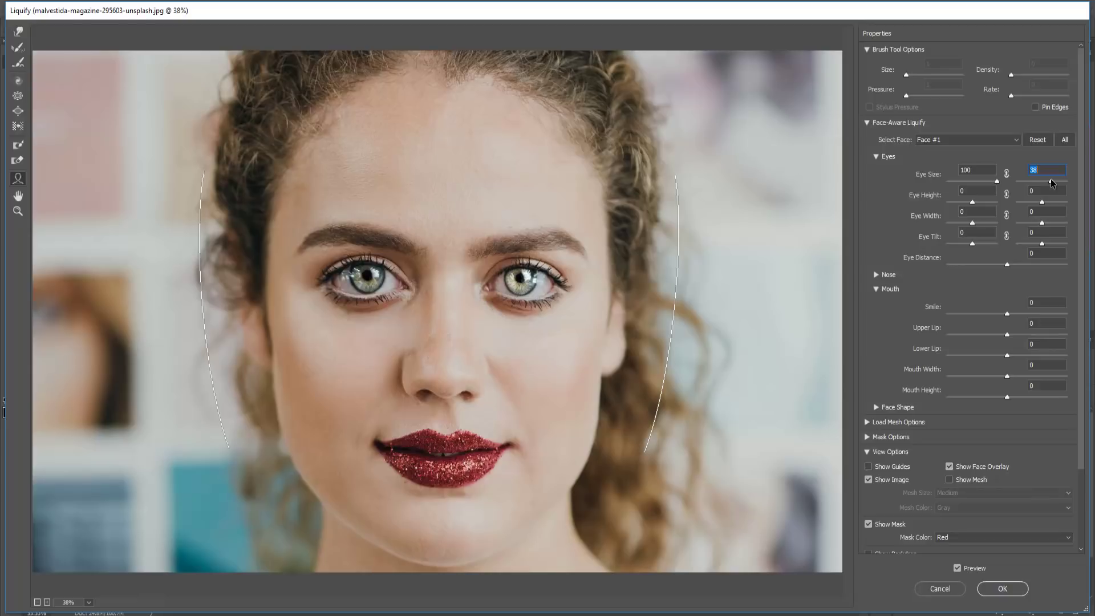
Step: Set the eye distance to -9 and the eye tilt to 38 for the left eye and 36 for the right eye
mouse_move(404, 282)
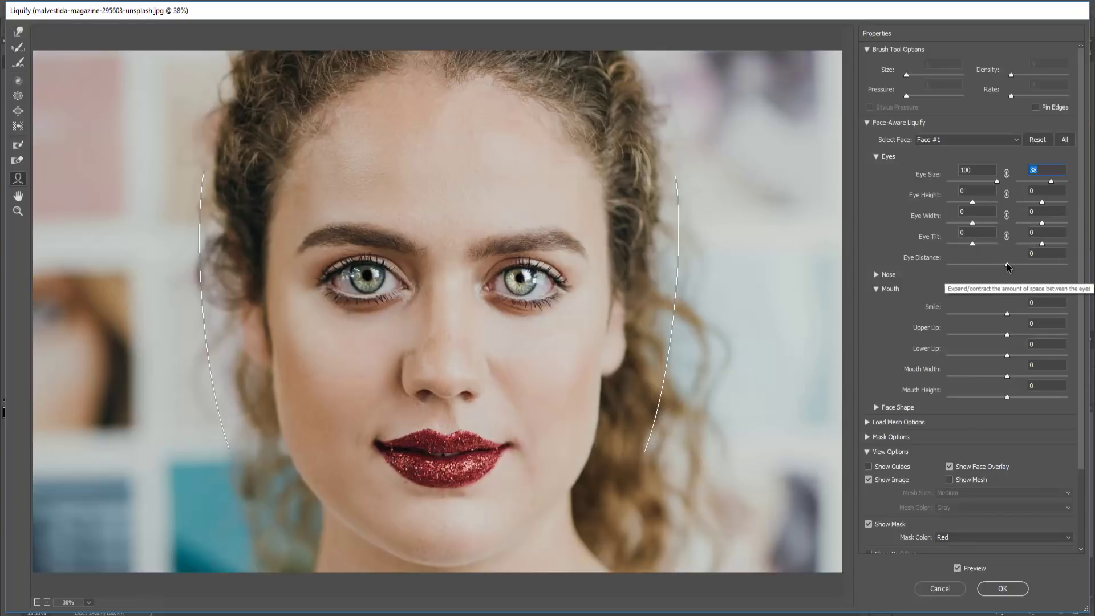
left_click_drag(1007, 262, 1001, 263)
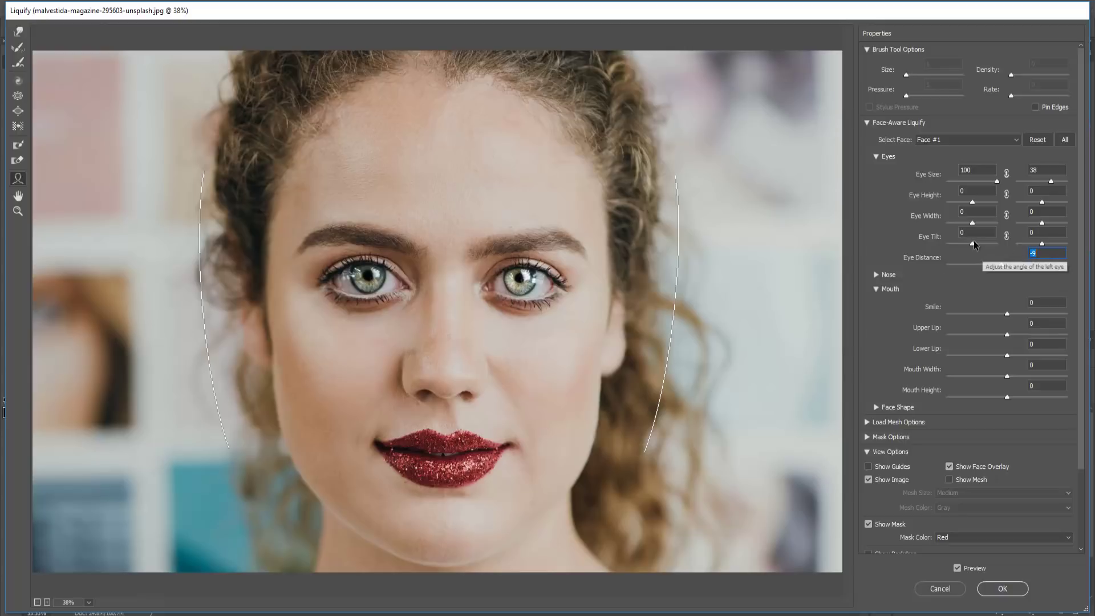
left_click_drag(972, 244, 980, 245)
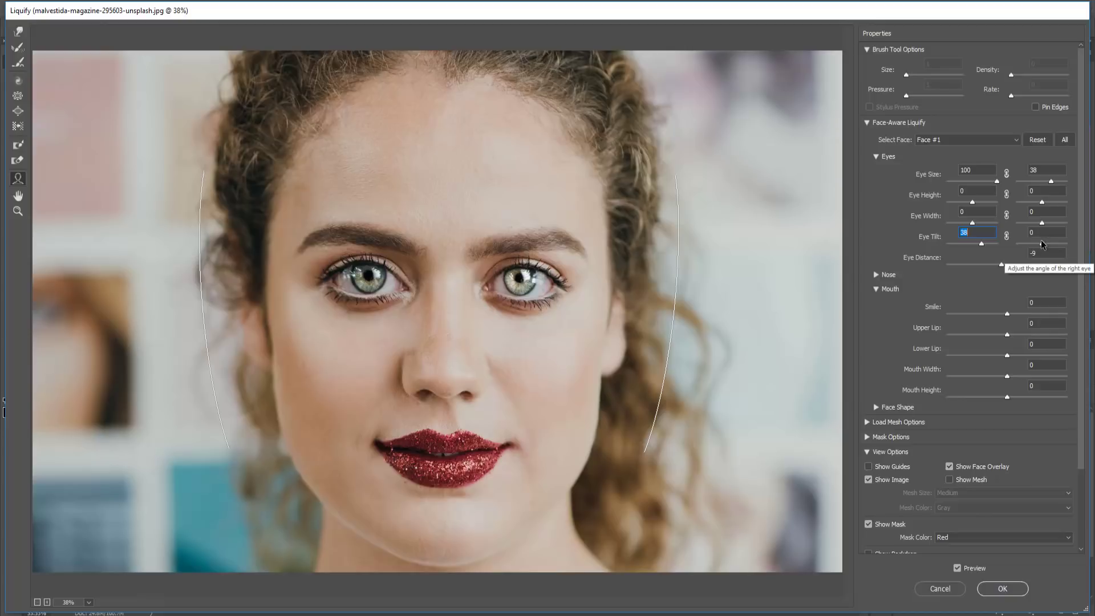
left_click_drag(1043, 245, 1047, 245)
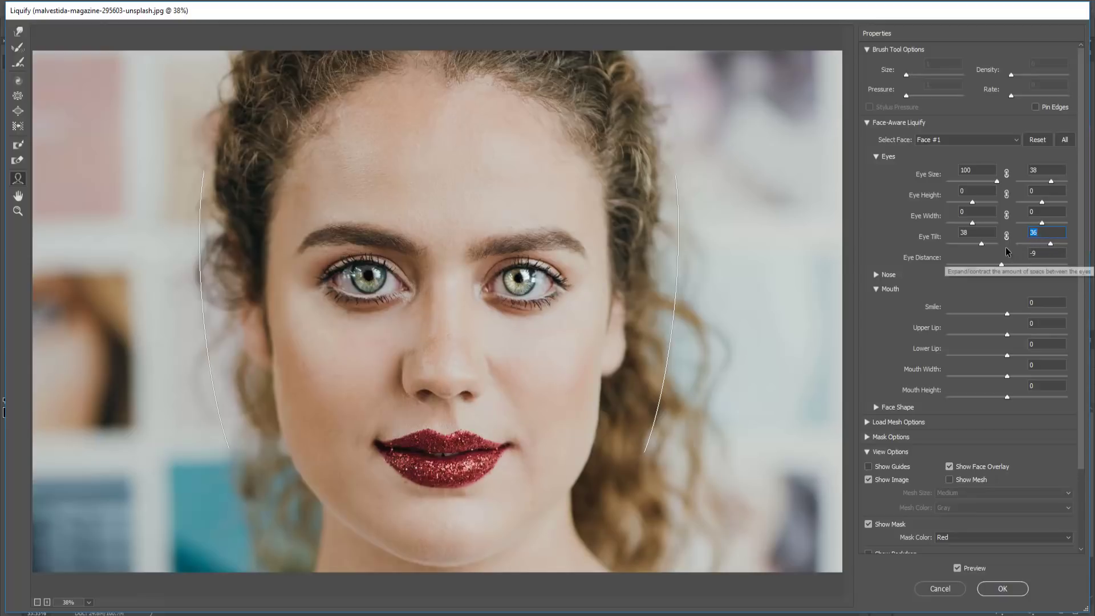
Step: Set the Face-Aware Liquify eye width to 49 for the left eye and 68 for the right eye
left_click_drag(972, 225, 980, 225)
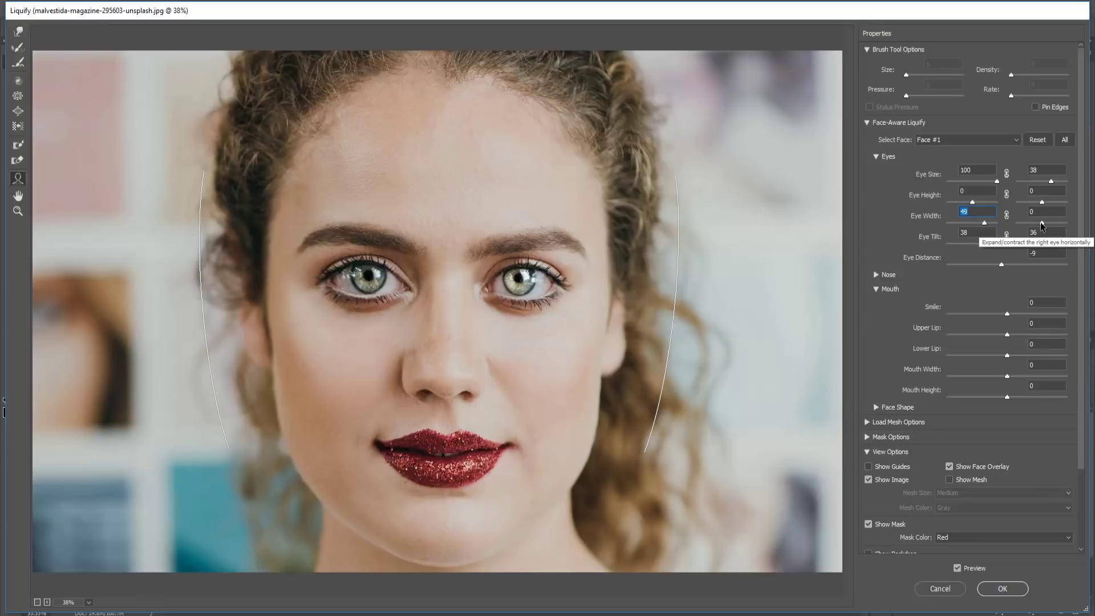
left_click_drag(1041, 224, 1057, 224)
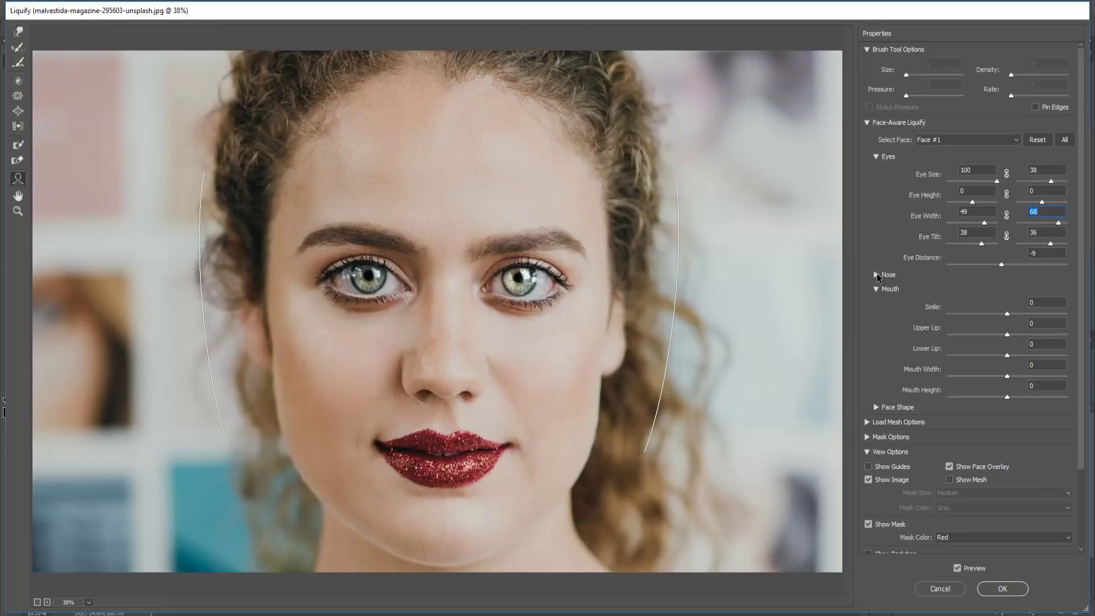
Step: Reshape the face with forehead 1, chin height -39, jawline -55 and face width -20
left_click(876, 289)
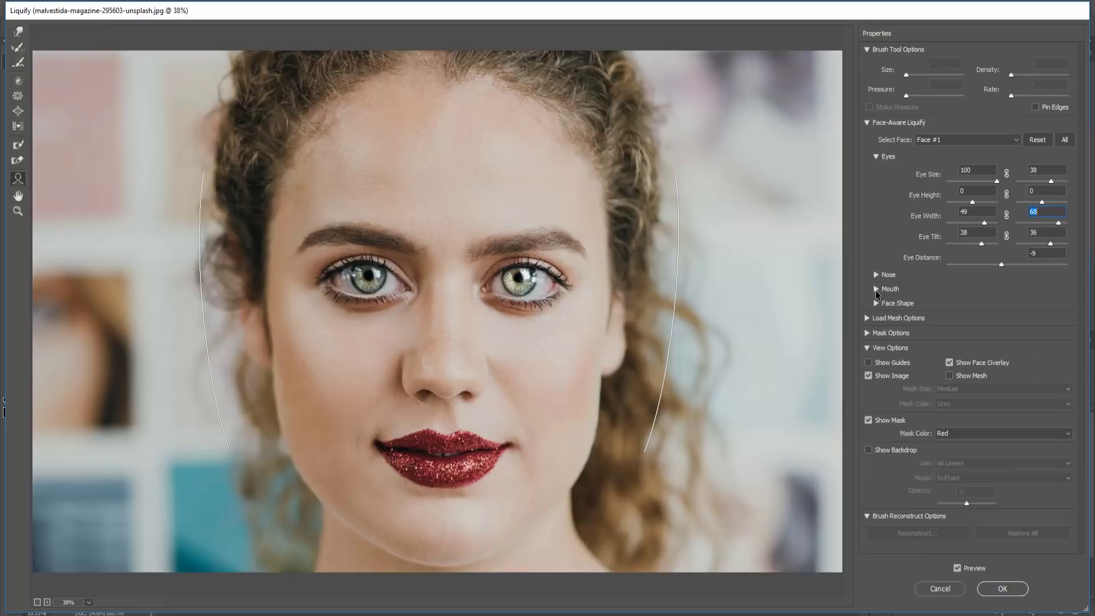
left_click(875, 302)
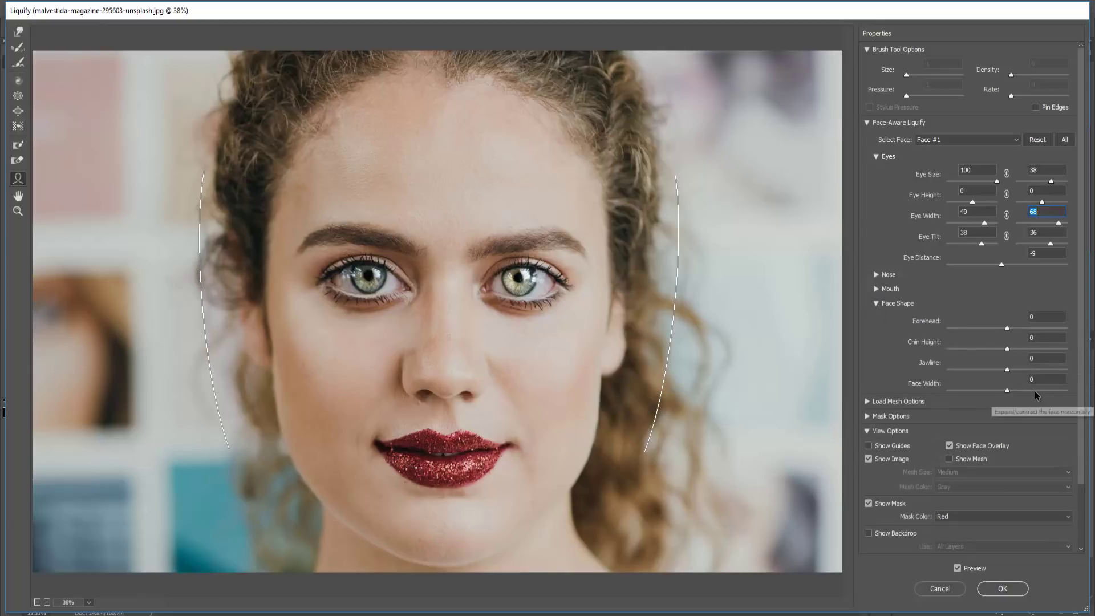
left_click_drag(1007, 353, 976, 350)
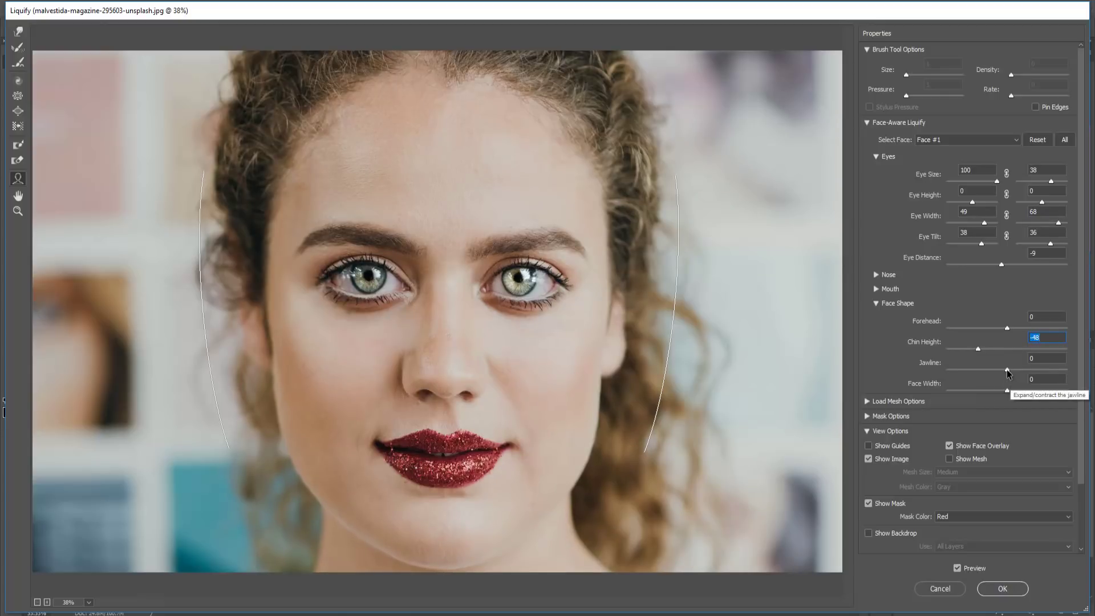
left_click_drag(1007, 370, 974, 376)
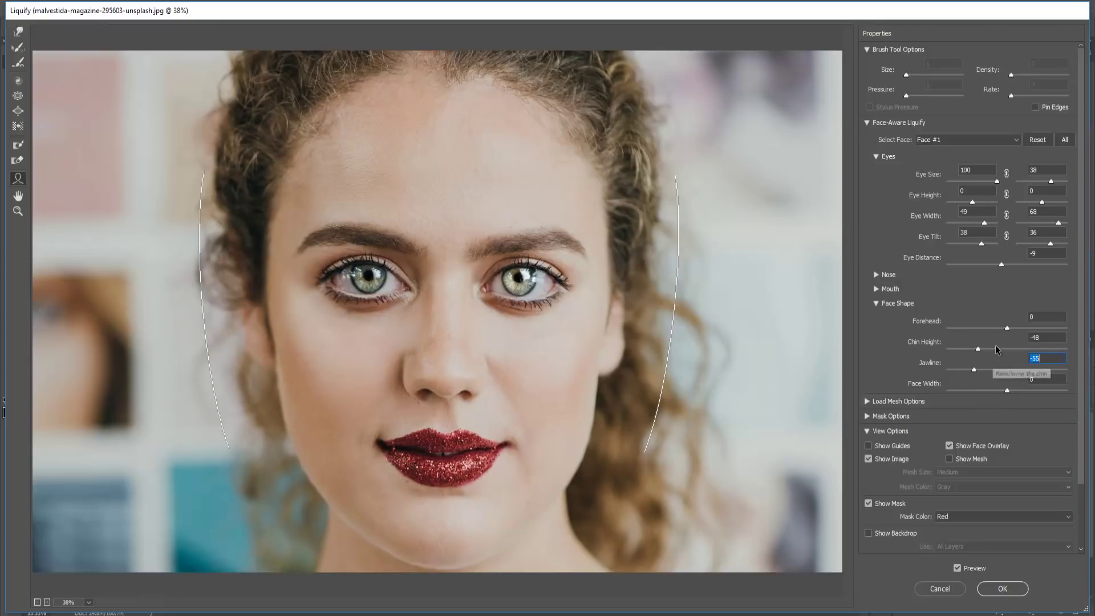
left_click_drag(1007, 329, 984, 355)
left_click_drag(1007, 391, 983, 392)
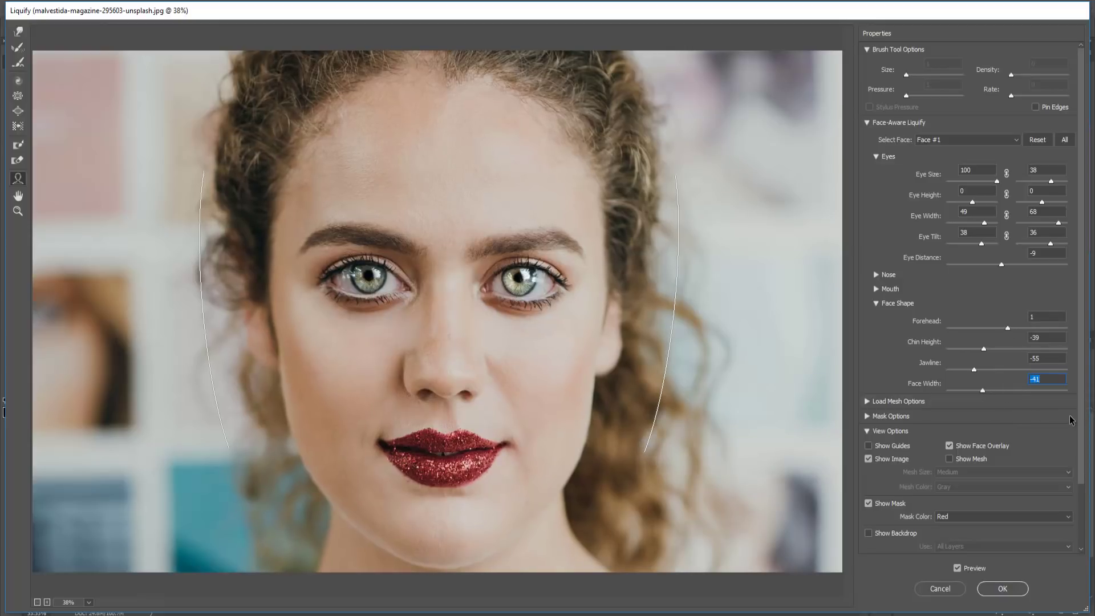
mouse_move(982, 392)
left_mouse_down()
mouse_move(1082, 394)
mouse_move(981, 402)
mouse_move(998, 404)
left_mouse_up()
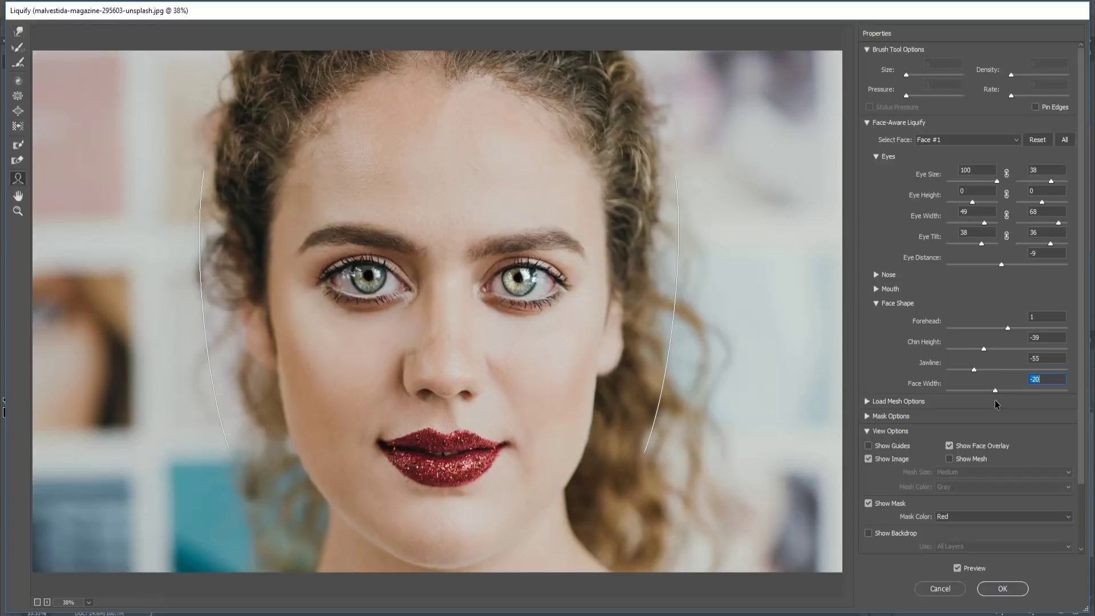
Step: Set the mouth width to 40, upper lip to 69 and lower lip to -54, and apply the Liquify filter
left_click(876, 305)
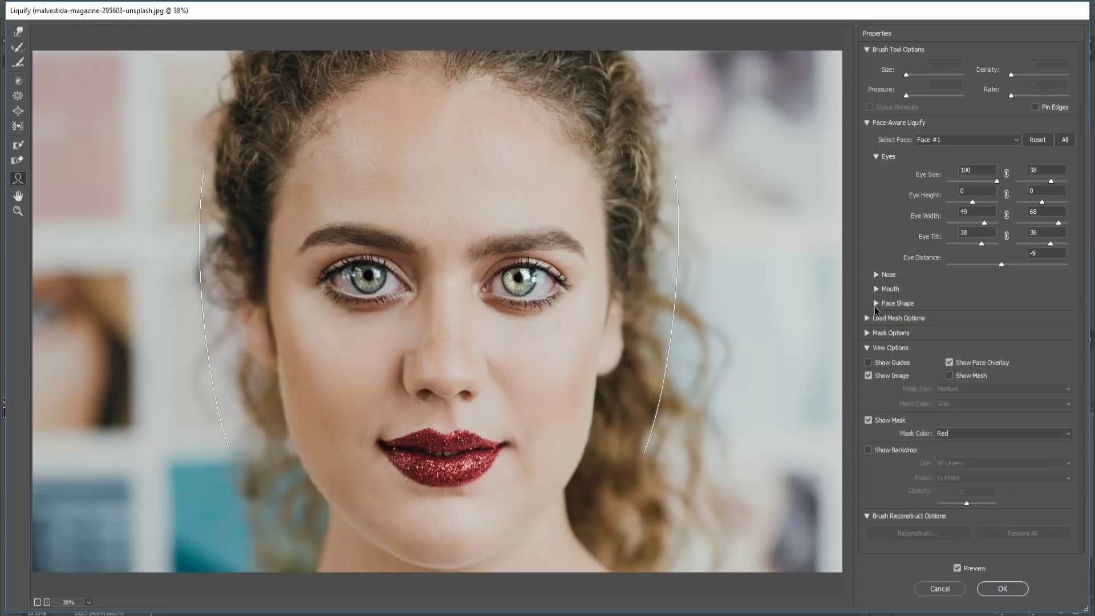
left_click(875, 156)
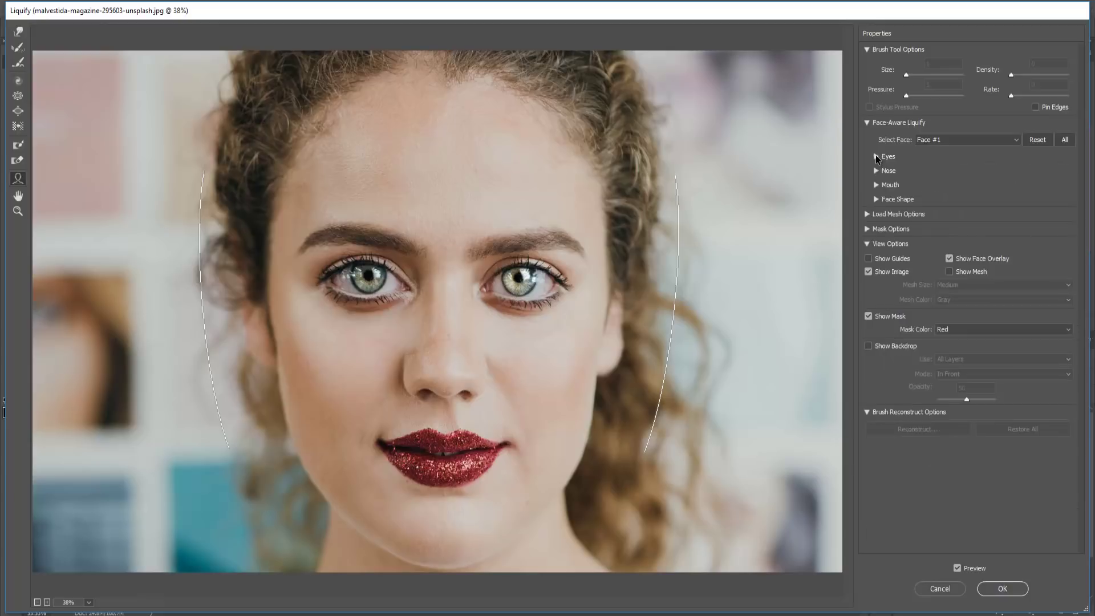
left_click(875, 185)
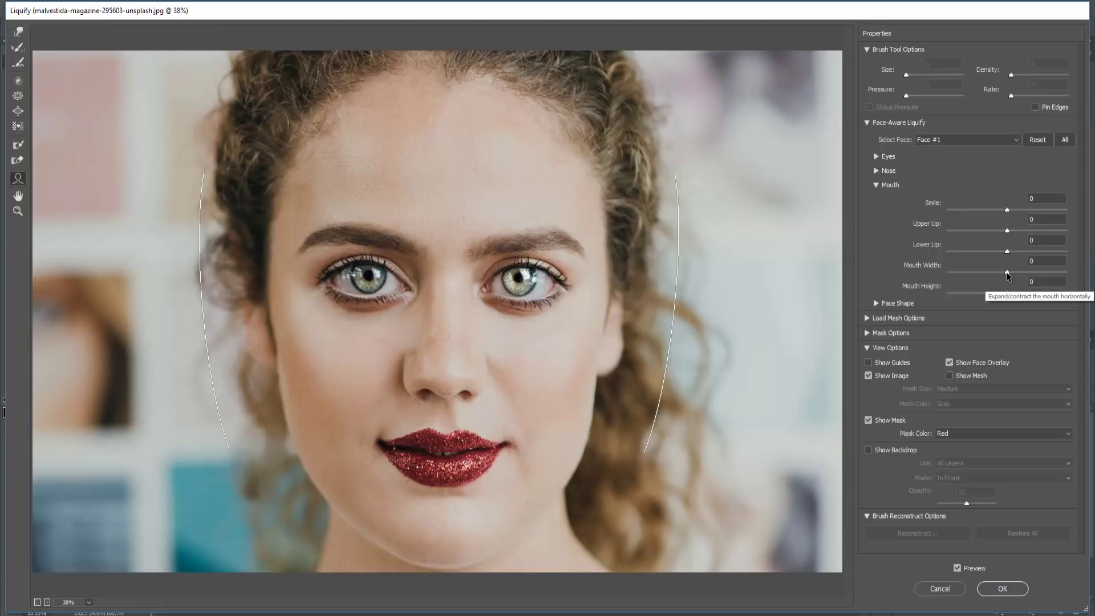
left_click_drag(1006, 275, 1030, 275)
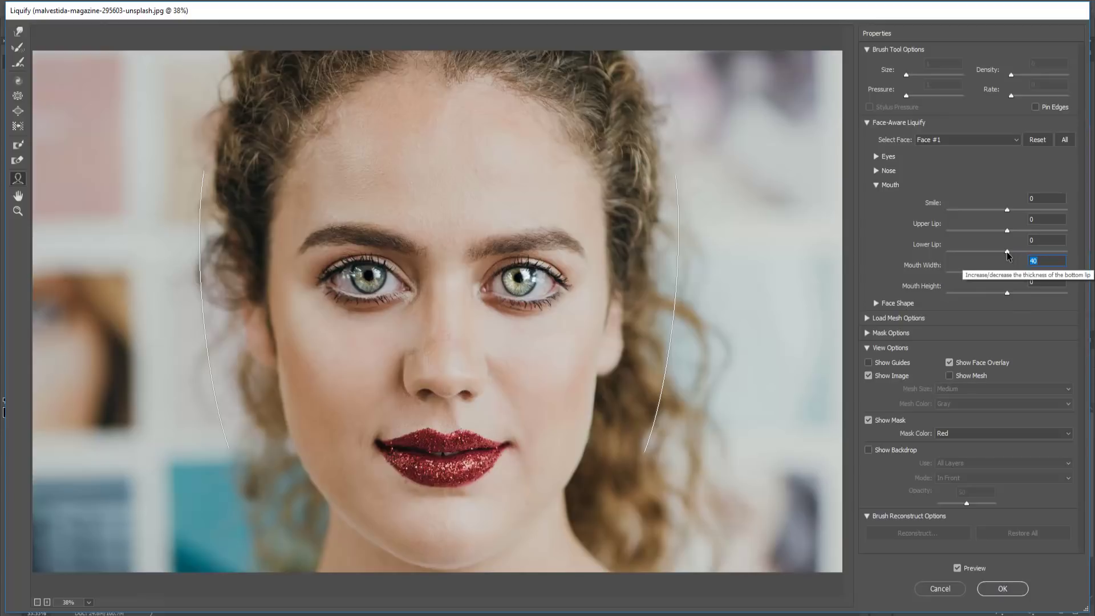
left_click_drag(1006, 231, 976, 261)
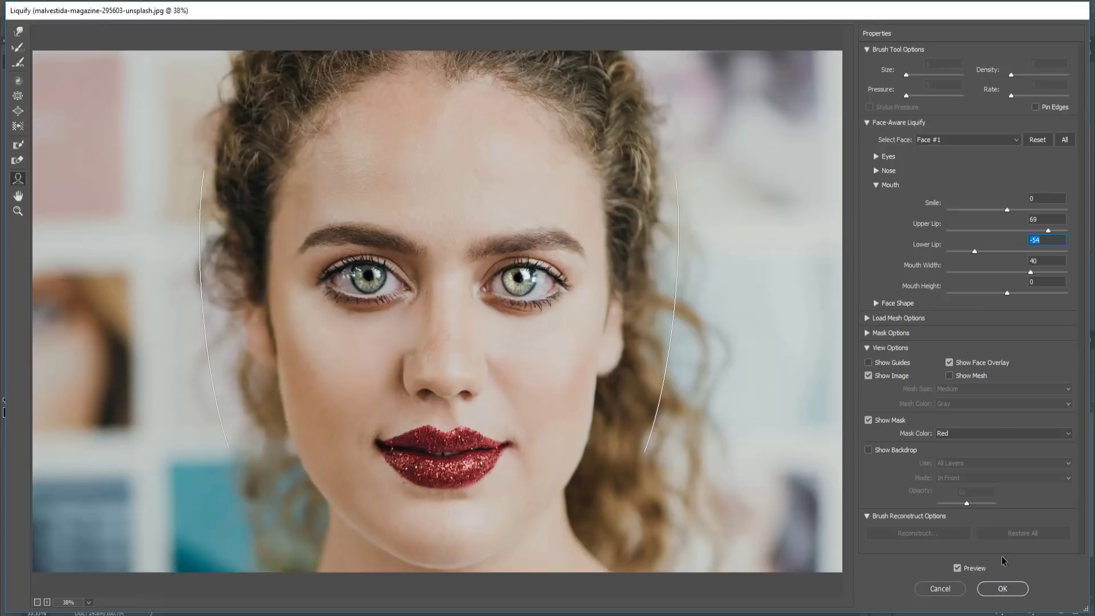
left_click(1002, 589)
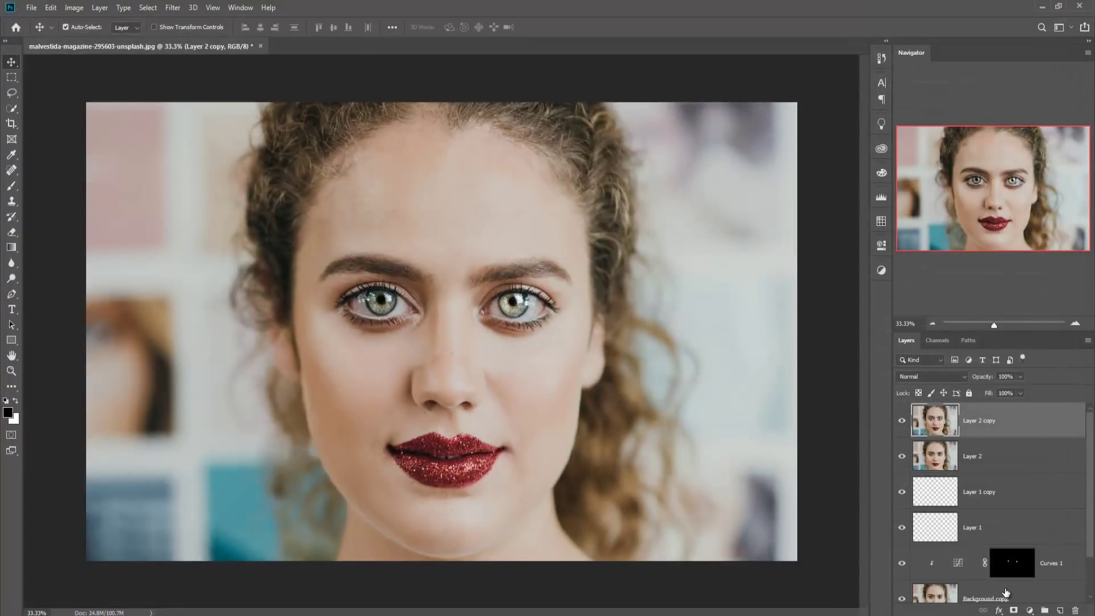
Step: Compare the face before and after the Liquify changes by toggling the visibility of Layer 2 copy
left_click(901, 422)
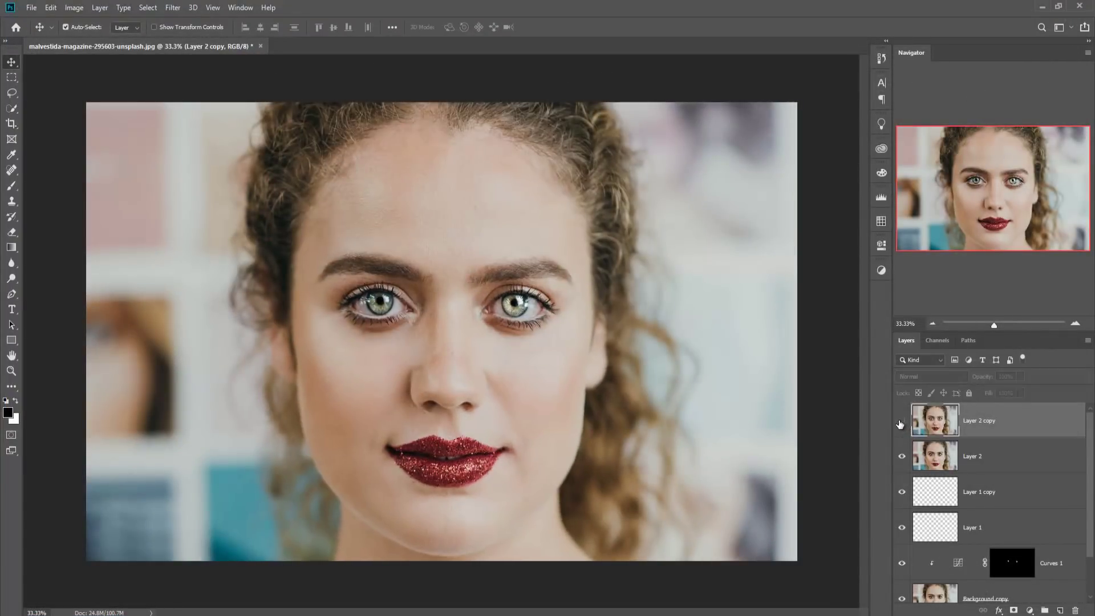
left_click(901, 422)
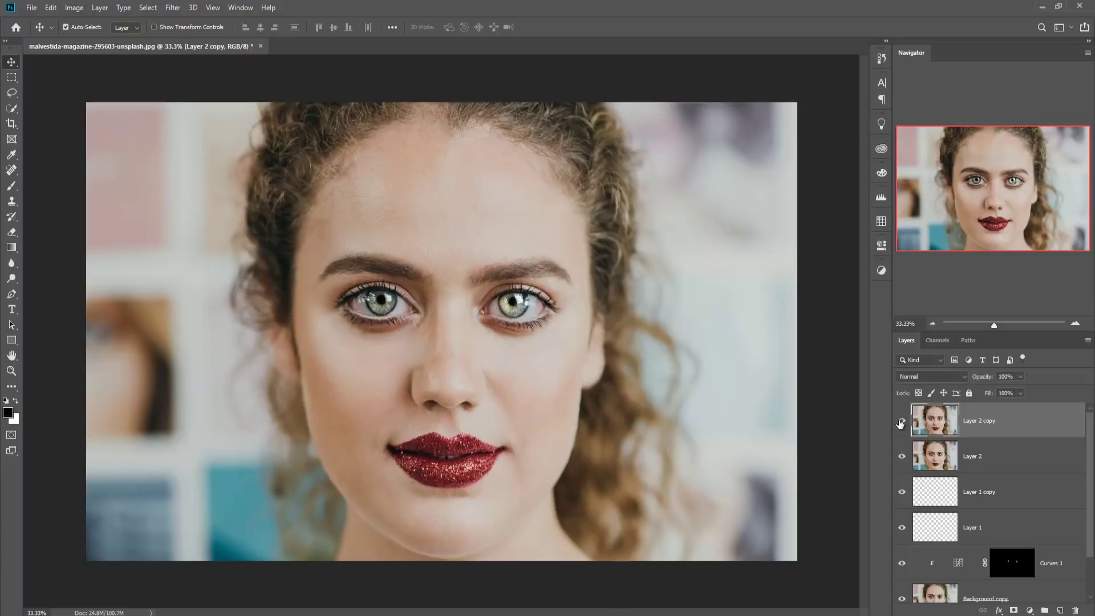
left_click(901, 422)
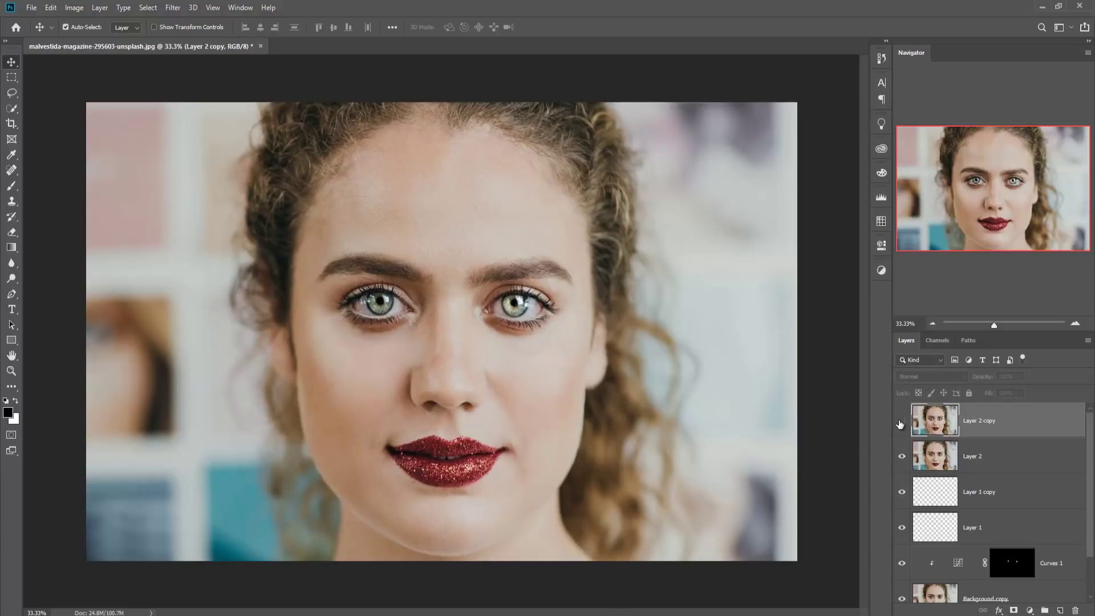
left_click(901, 422)
left_click(900, 422)
left_click(901, 422)
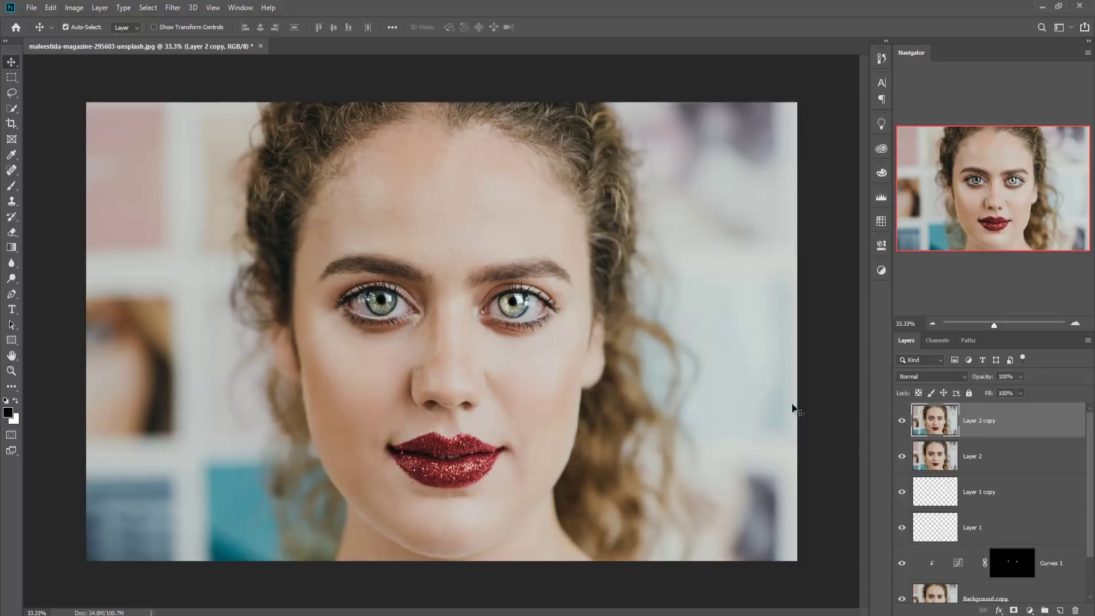
Step: Duplicate Layer 2 copy under its default name and open the new copy in the Camera Raw filter
right_click(1032, 425)
left_click(912, 179)
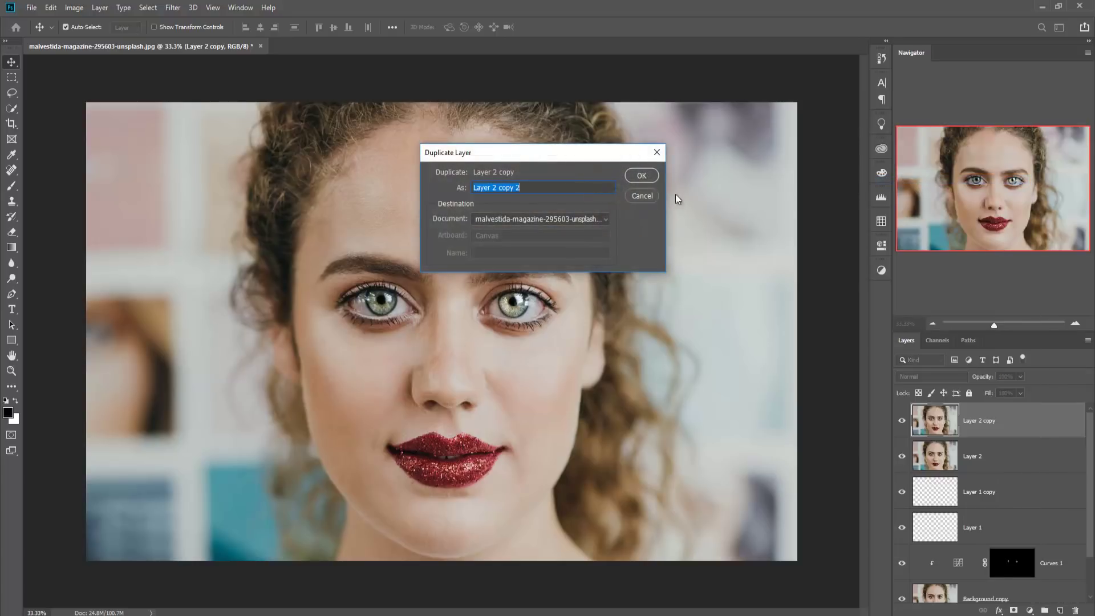
left_click(641, 174)
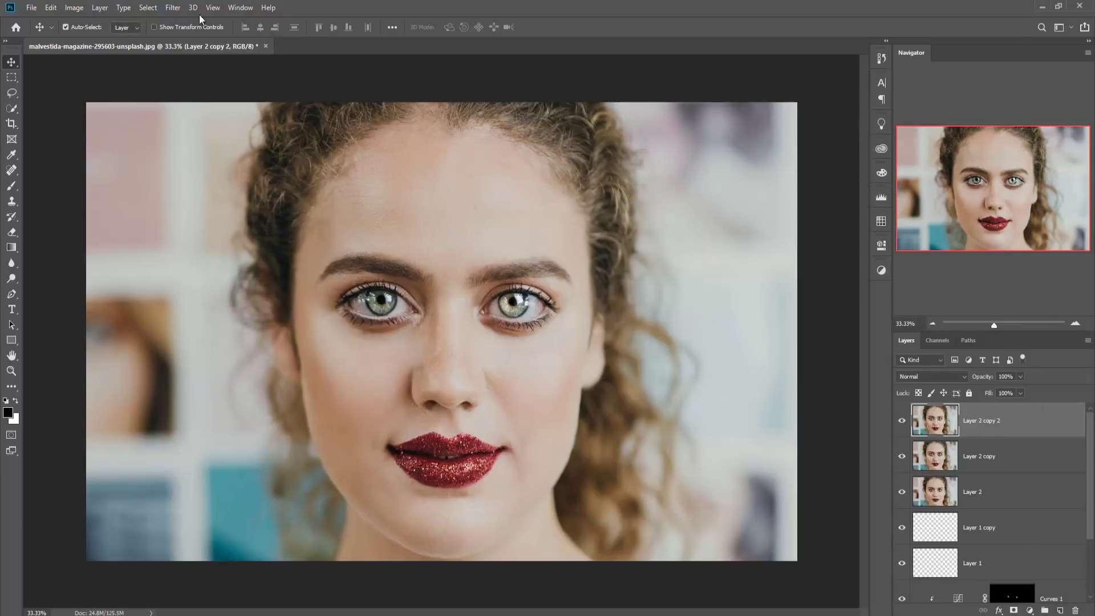
left_click(166, 6)
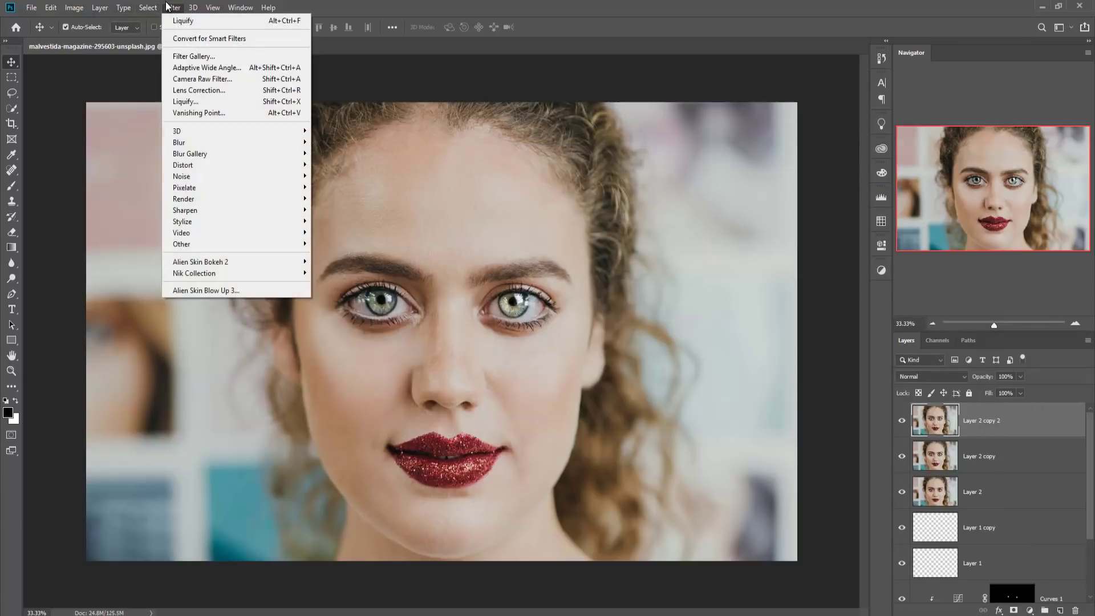
left_click(183, 81)
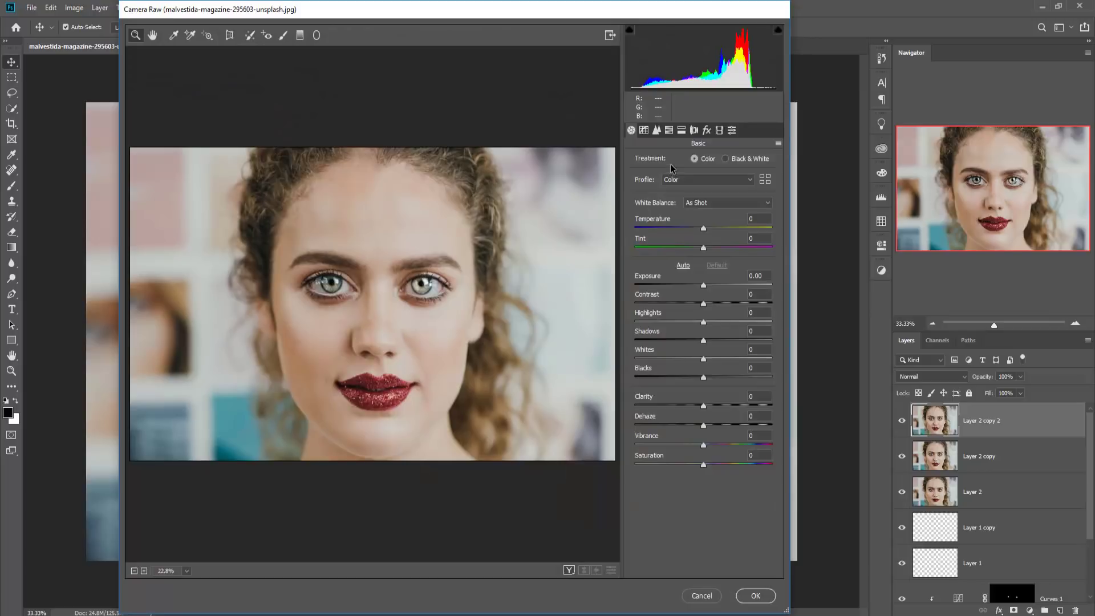
Step: Sharpen the portrait with amount 69, radius 1.4, detail 50 and masking 0, judging the effect on the enlarged eyes
left_click(657, 130)
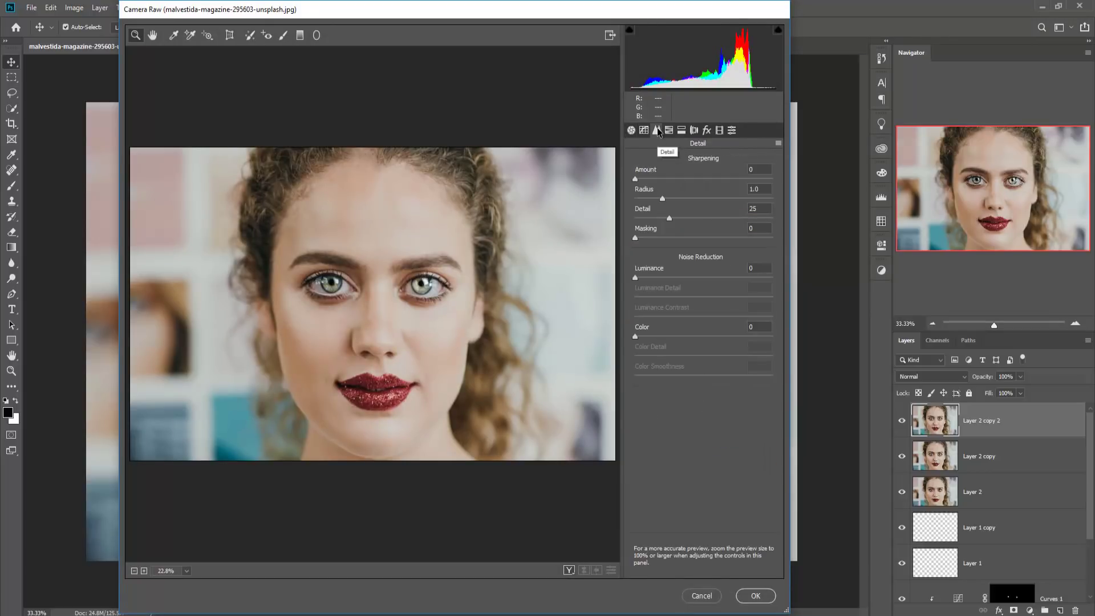
left_click(395, 285)
left_click(395, 285)
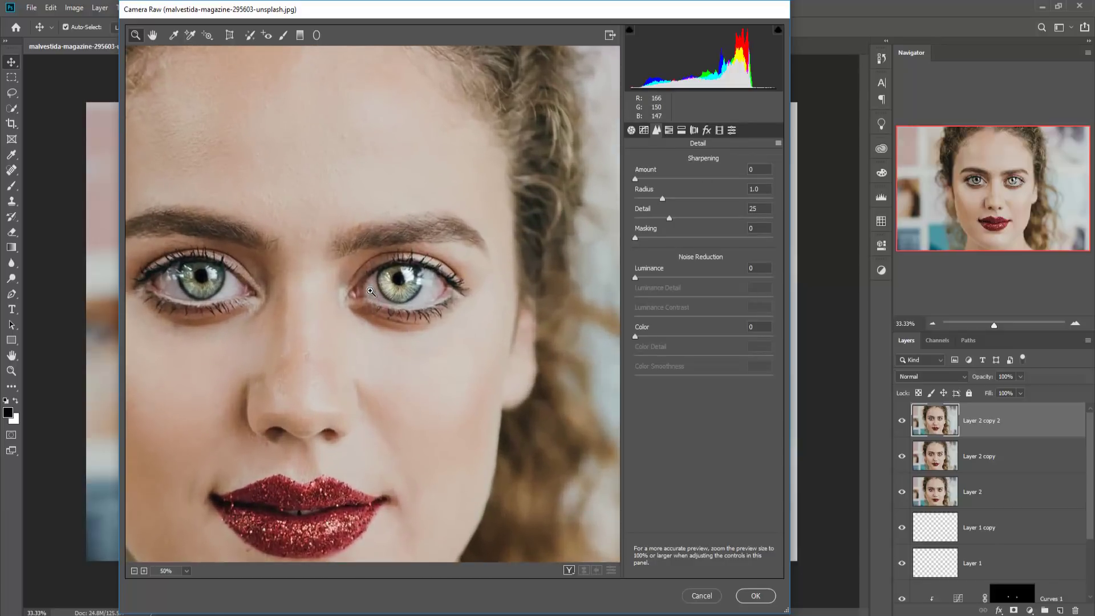
left_click_drag(312, 289, 419, 346)
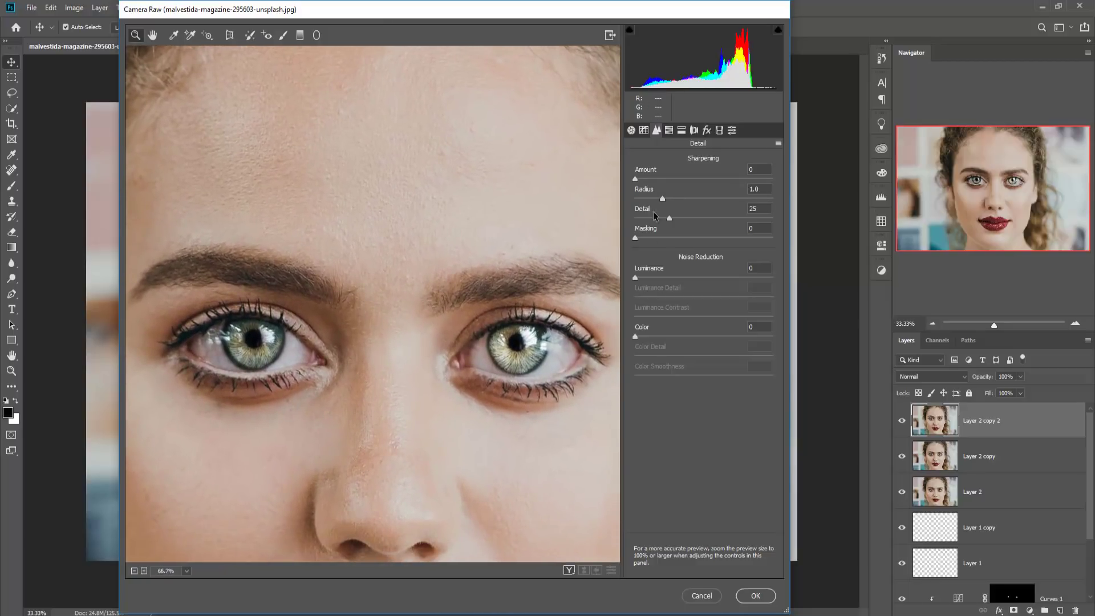
left_click(635, 178)
left_click_drag(662, 198, 676, 197)
left_click_drag(667, 217, 749, 221)
left_click_drag(702, 224, 700, 221)
left_click(635, 238)
left_click_drag(703, 240, 796, 257)
type("0")
Step: Set luminance noise reduction to 0, adjust the color noise reduction settings, and apply the Camera Raw filter
left_click_drag(634, 278, 652, 279)
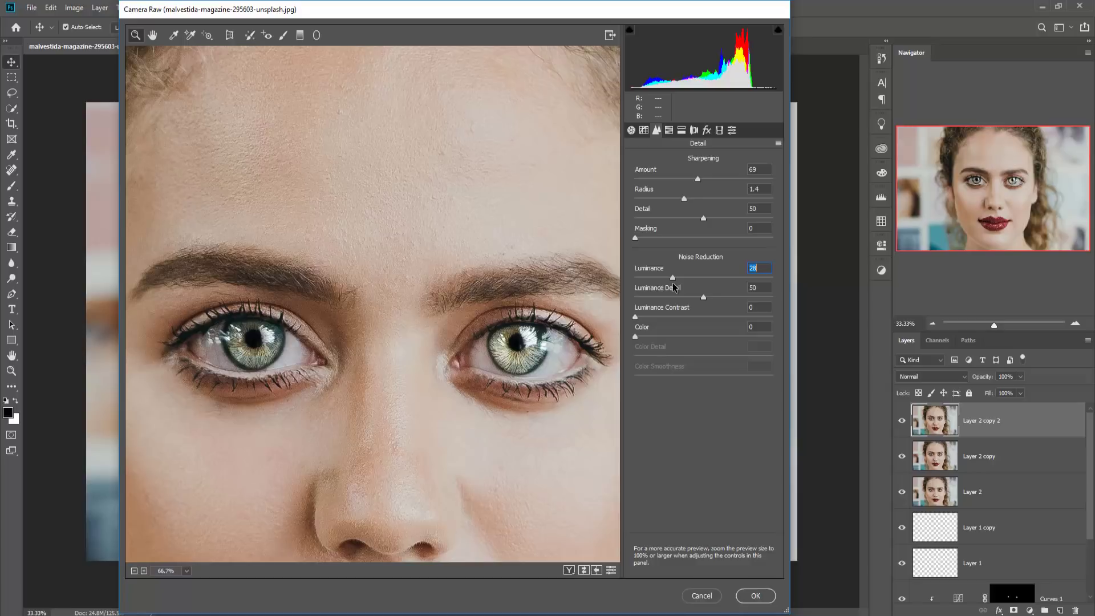
left_click_drag(672, 282, 597, 279)
left_click_drag(634, 337, 661, 337)
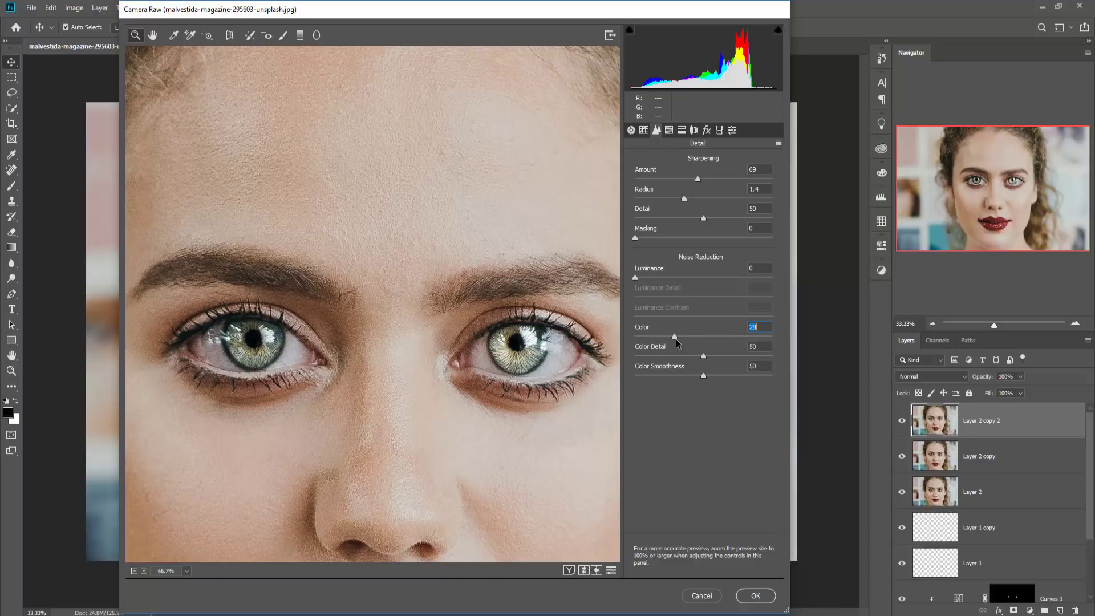
left_click_drag(675, 339, 702, 357)
left_click_drag(737, 360, 664, 375)
left_click(754, 595)
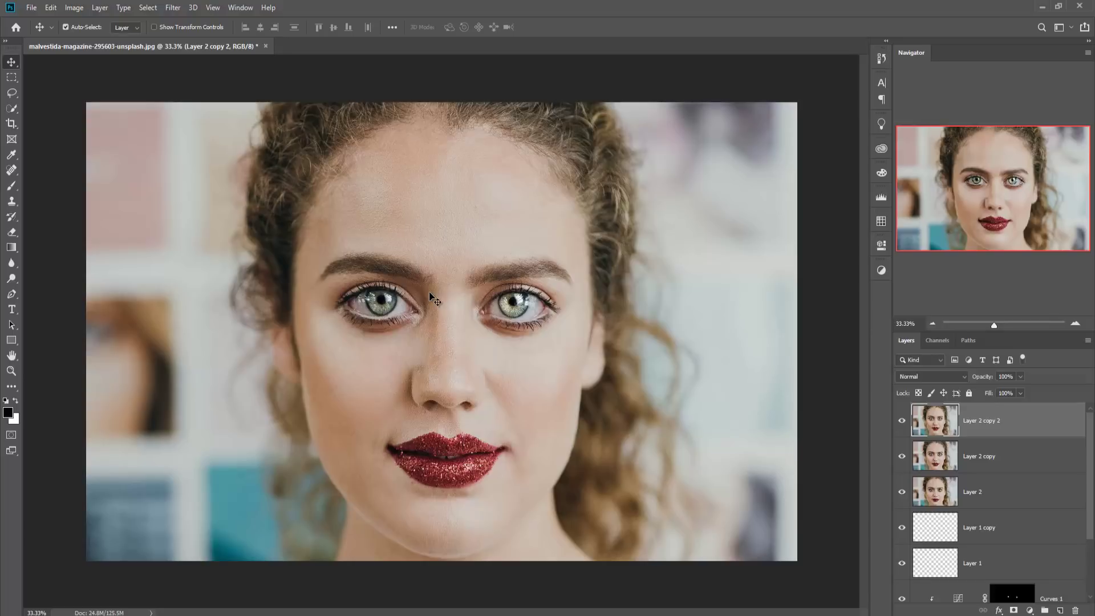
Step: Duplicate Layer 2 copy 2 under its default name and open the High Pass filter on the new copy
right_click(1022, 420)
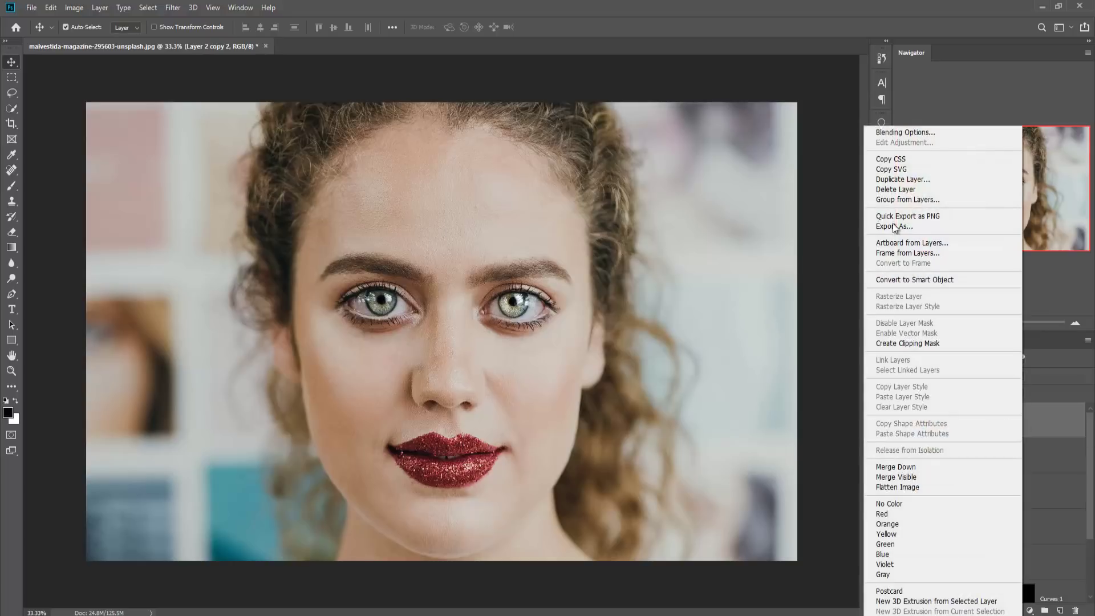
left_click(898, 179)
left_click(641, 175)
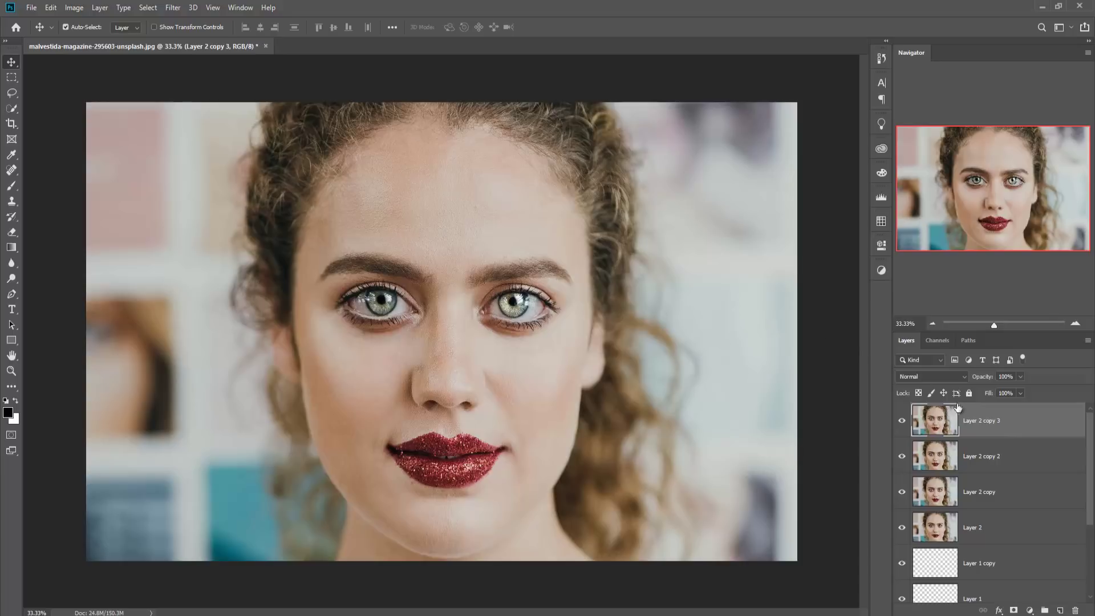
left_click(167, 8)
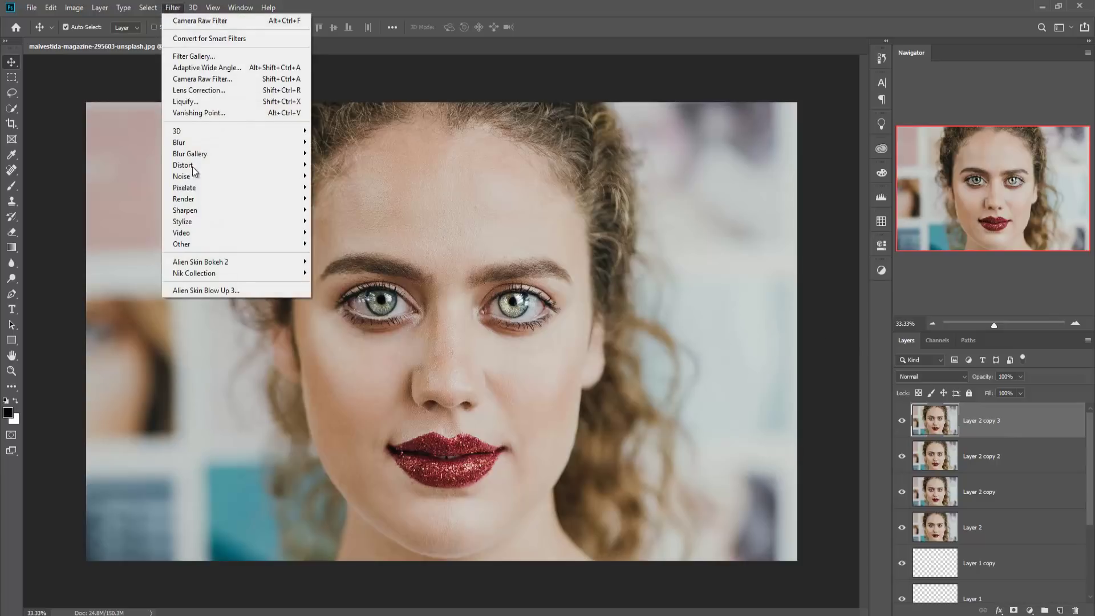
mouse_move(195, 251)
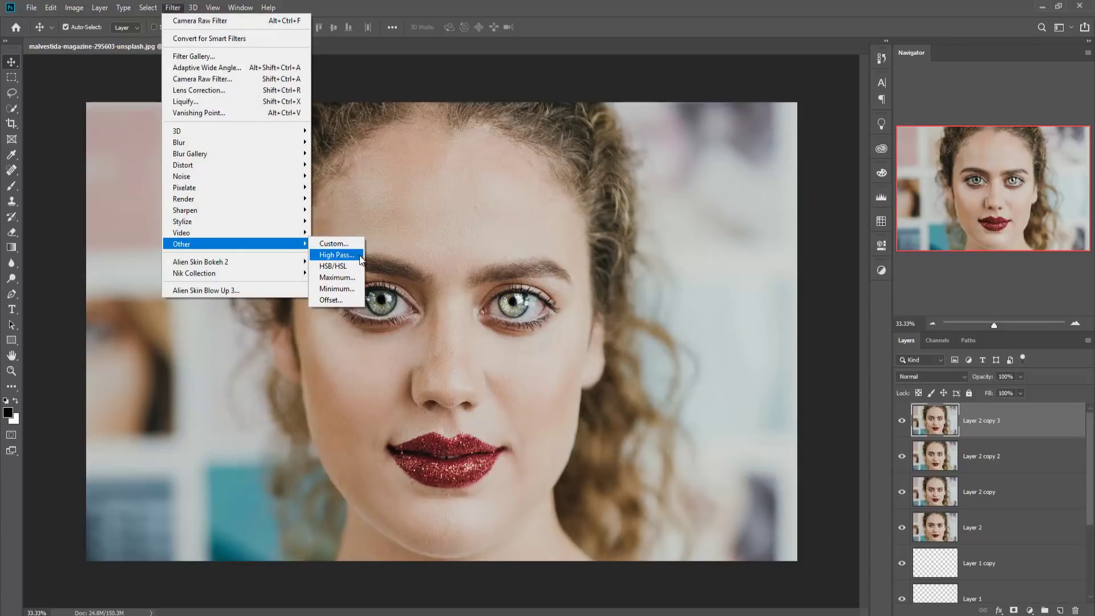
left_click(360, 255)
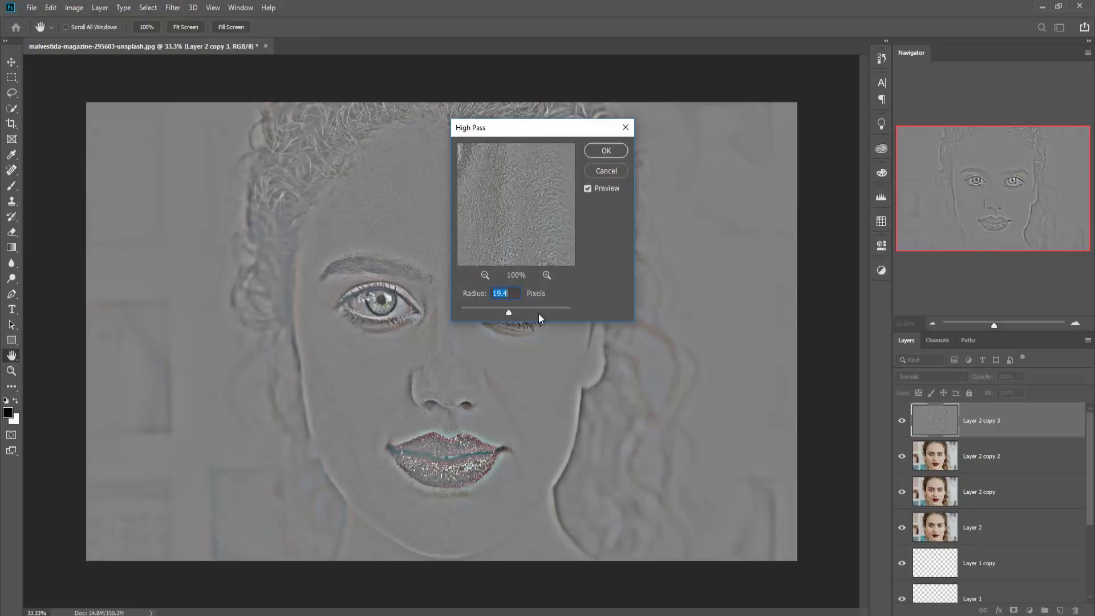
Step: Set the High Pass radius to 26.3 pixels and apply the filter to Layer 2 copy 3
left_click_drag(508, 311, 498, 309)
left_click_drag(517, 309, 508, 308)
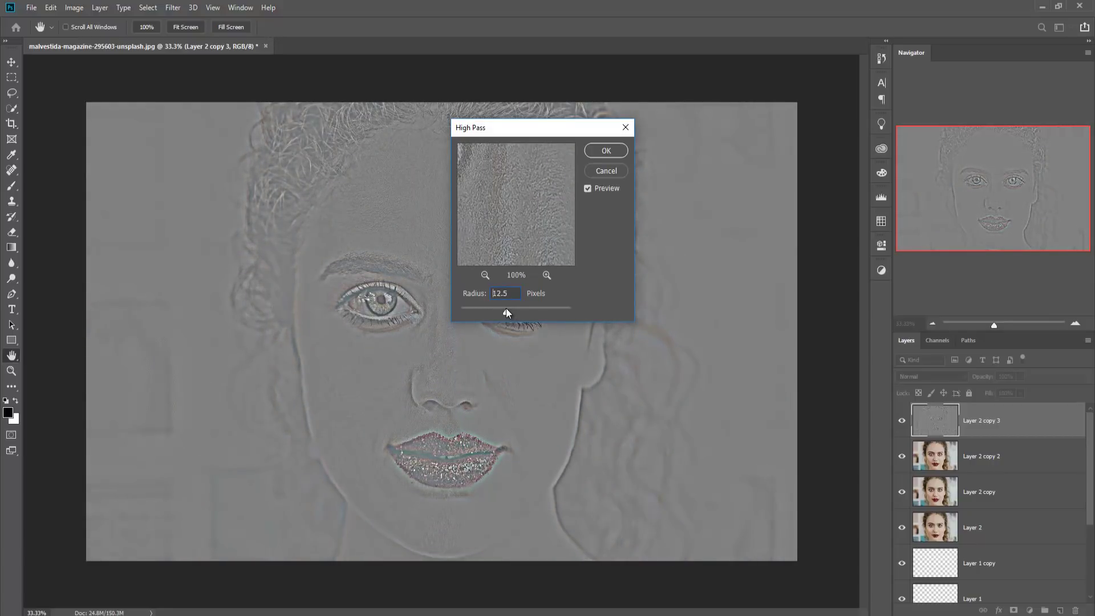
left_click_drag(508, 308, 511, 308)
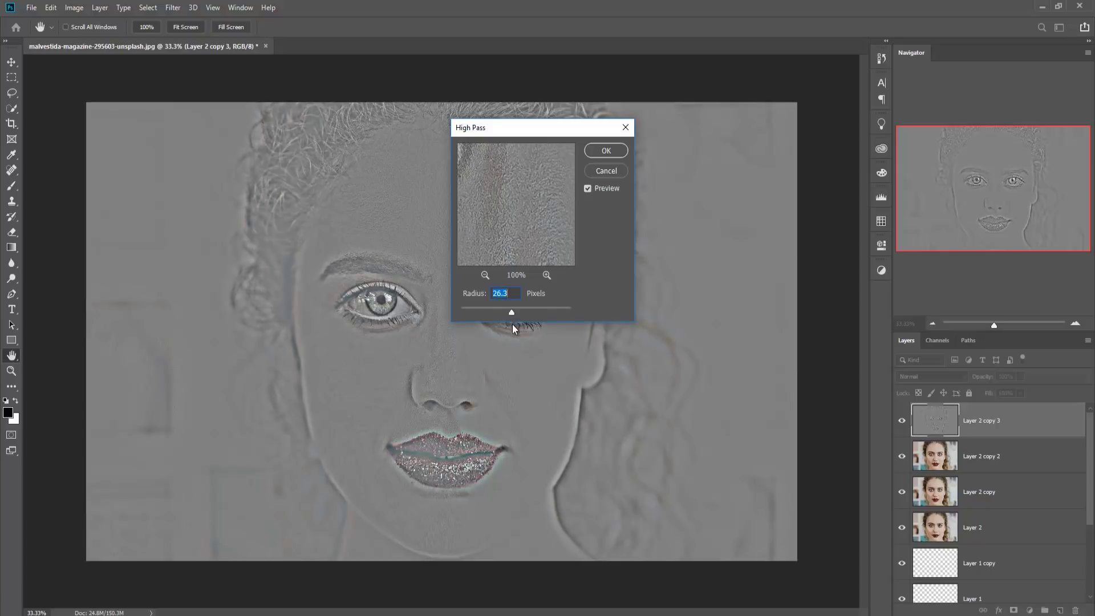
left_click(599, 151)
key("v")
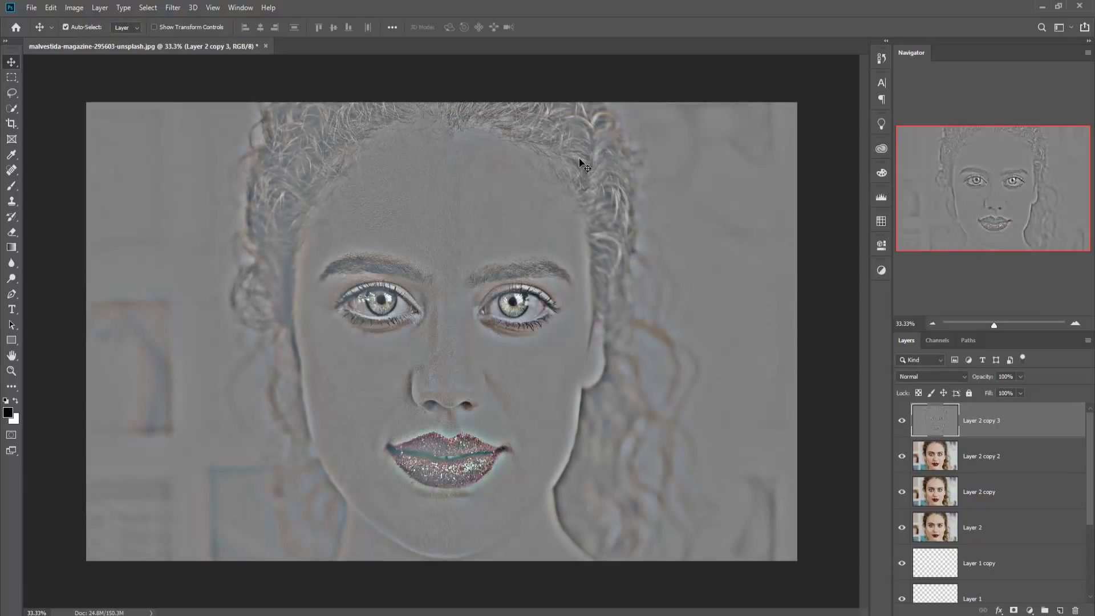
Step: Set the High Pass layer's blend mode to Soft Light and its fill to 32%, keeping opacity at 100%
left_click(951, 376)
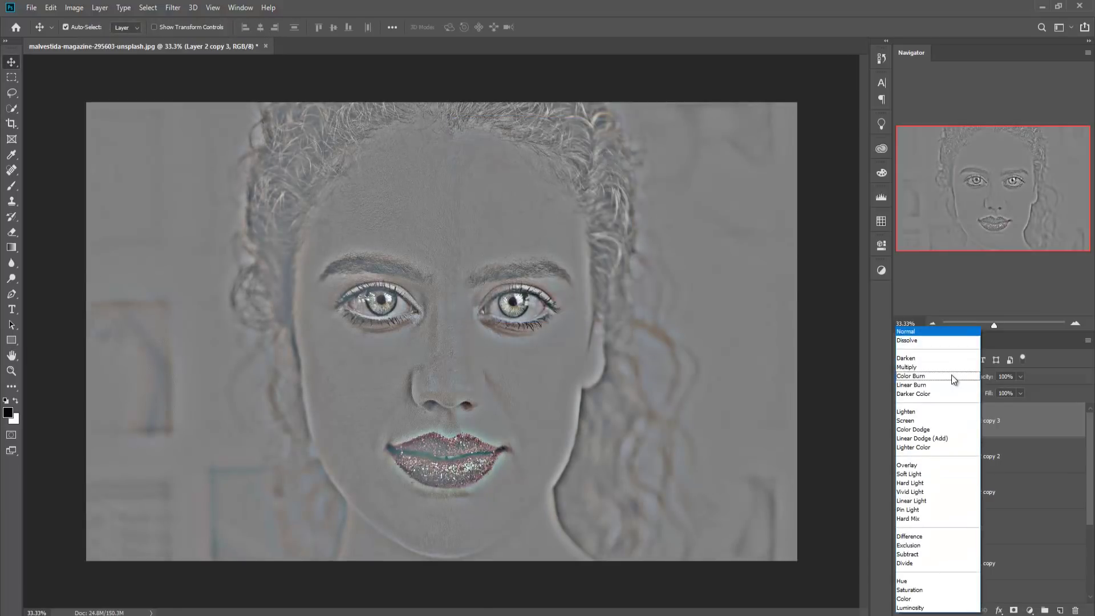
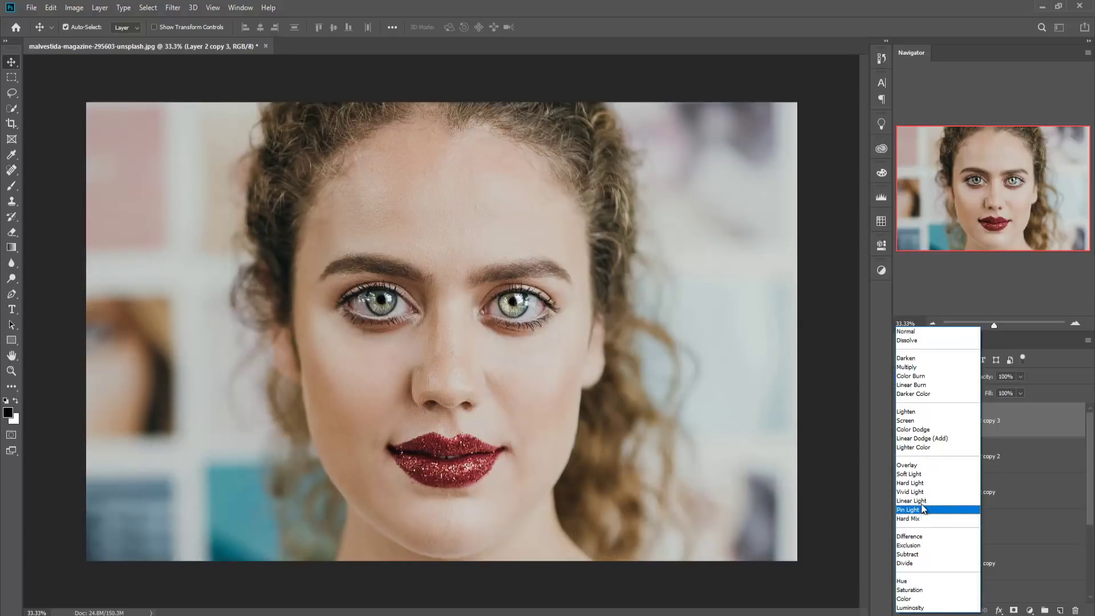
left_click(915, 474)
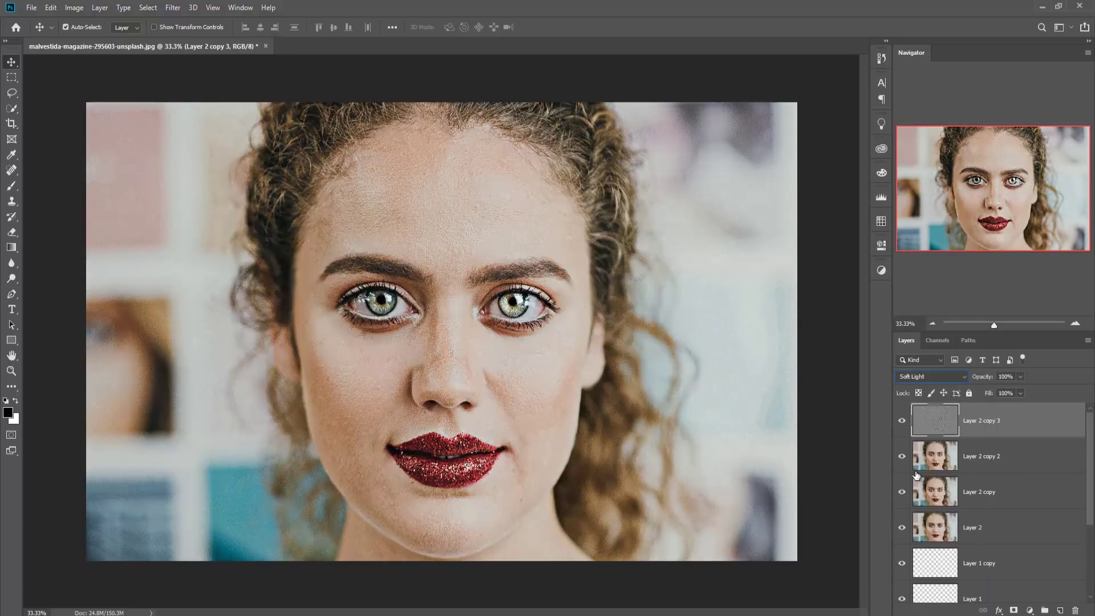
left_click(1019, 393)
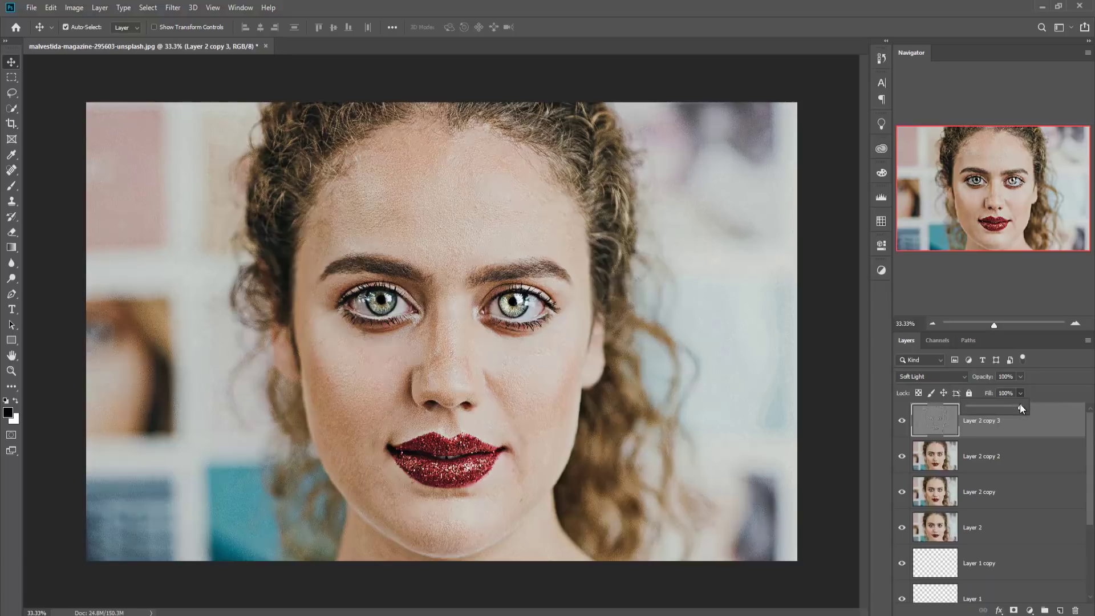
left_click_drag(1019, 406, 950, 405)
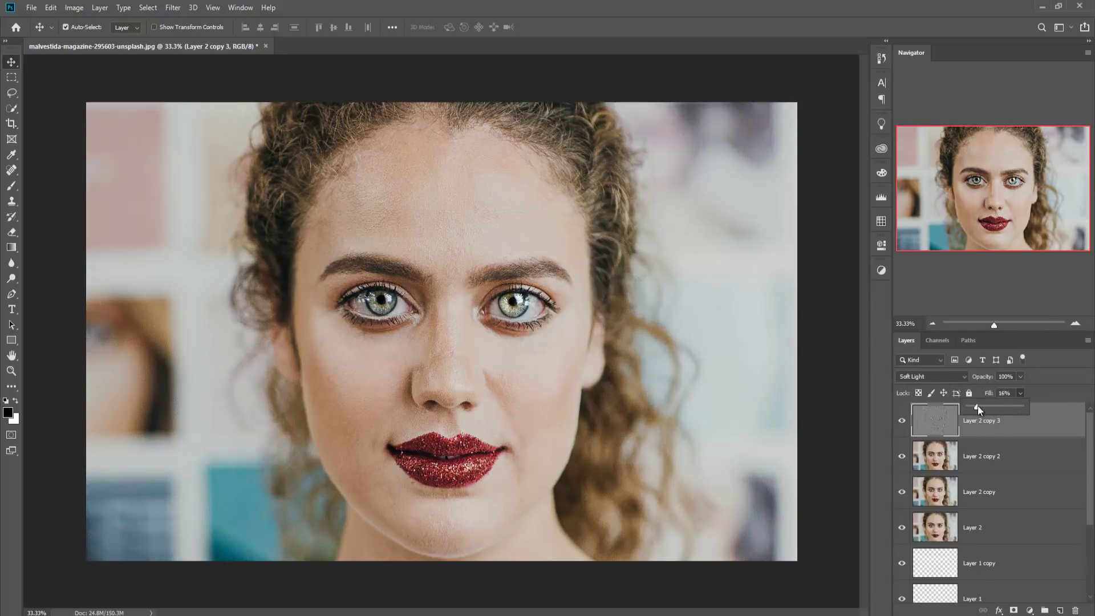
left_click(1020, 376)
left_click_drag(1020, 390, 1045, 387)
left_click(9, 64)
Step: Compare the portrait with and without the High Pass layer by toggling the layer's visibility
left_click(902, 422)
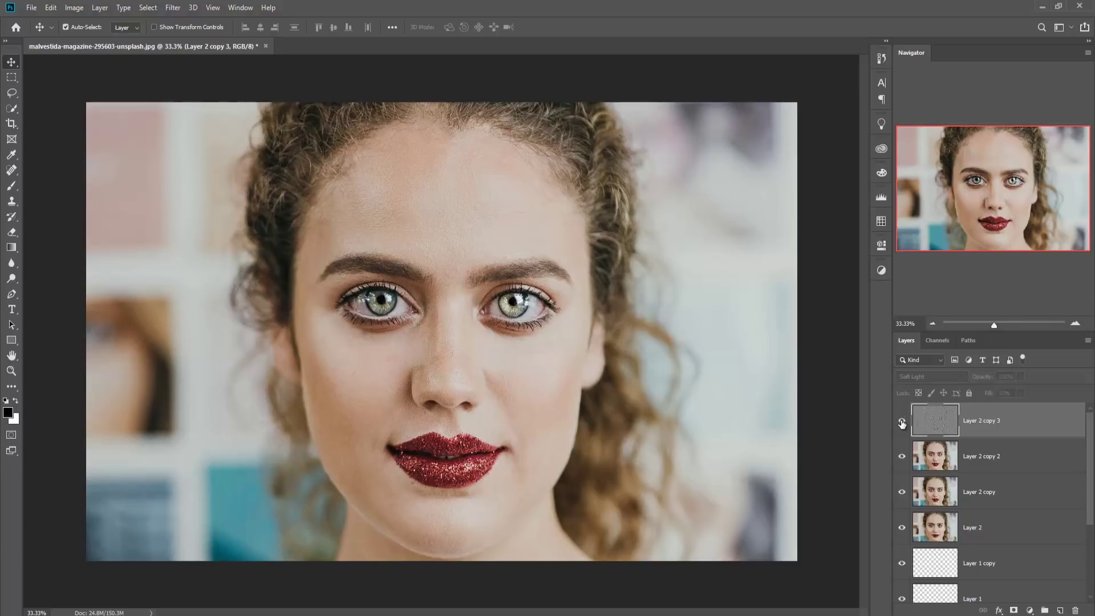
left_click(901, 422)
left_click(902, 422)
left_click(901, 422)
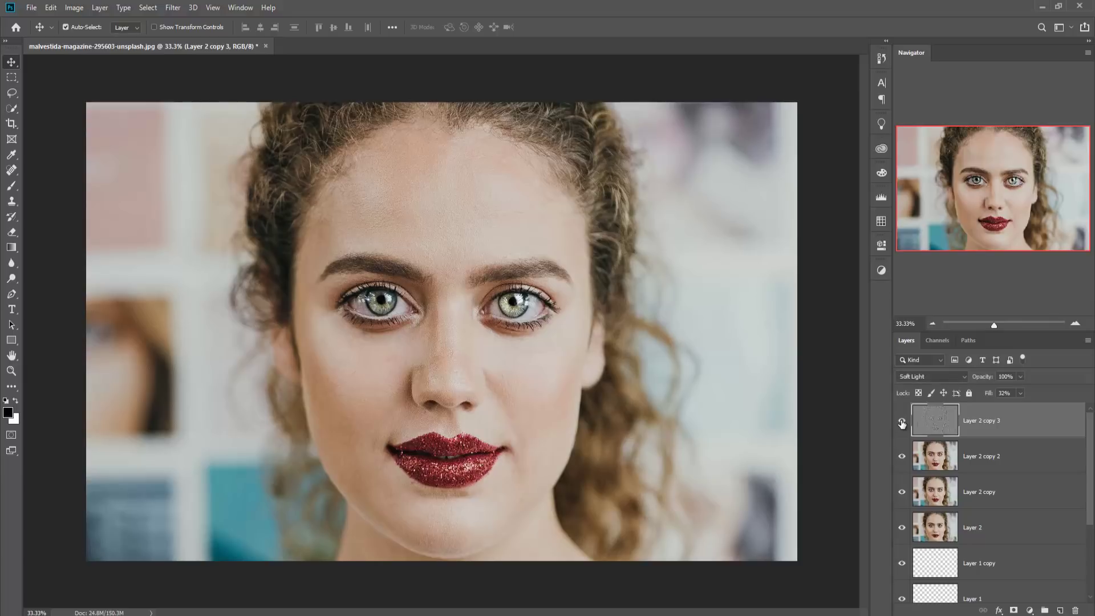
left_click(902, 421)
left_click(901, 422)
Step: Stamp all visible layers into a new merged layer and add an empty layer above it
key("ctrl")
key("ctrl+shift+alt+e")
key("ctrl+shift+alt+n")
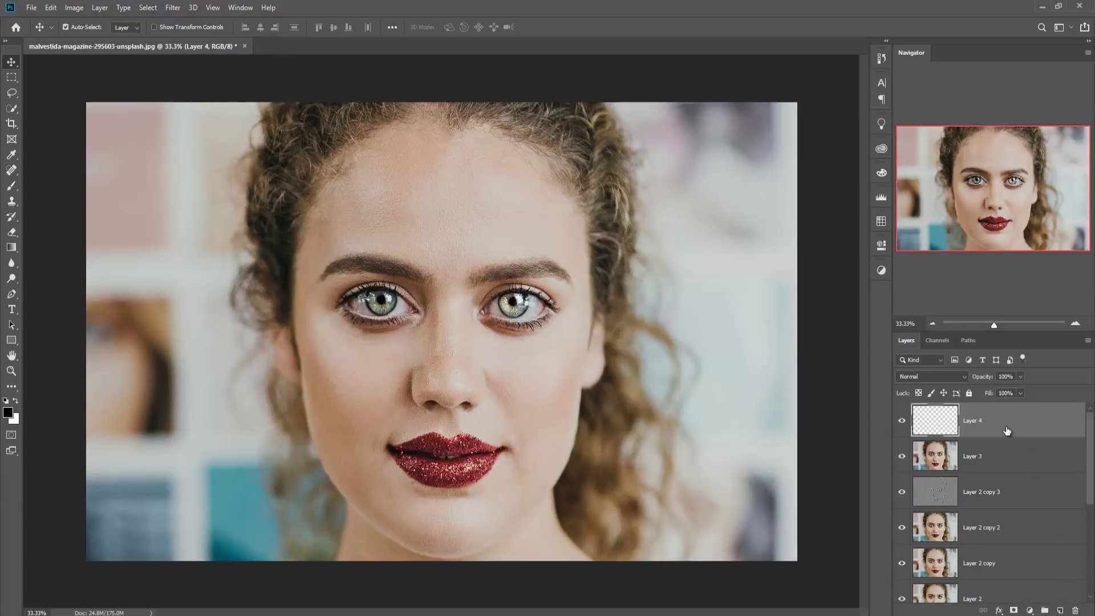
Step: Fill the empty Layer 4 with 50% gray and set its blend mode to Overlay
left_click(48, 8)
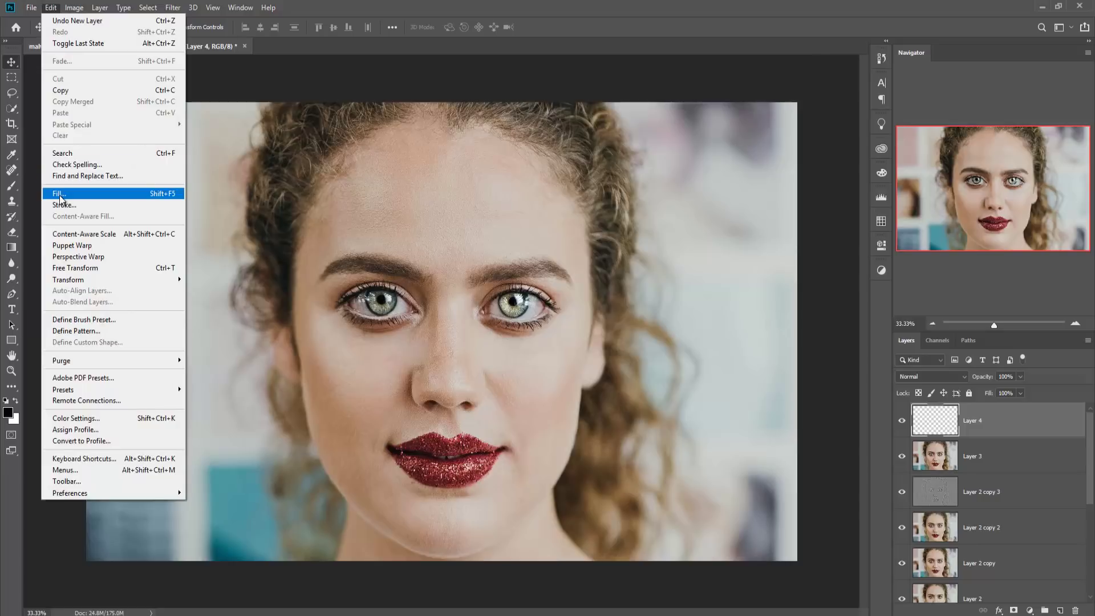
left_click(60, 193)
left_click(551, 166)
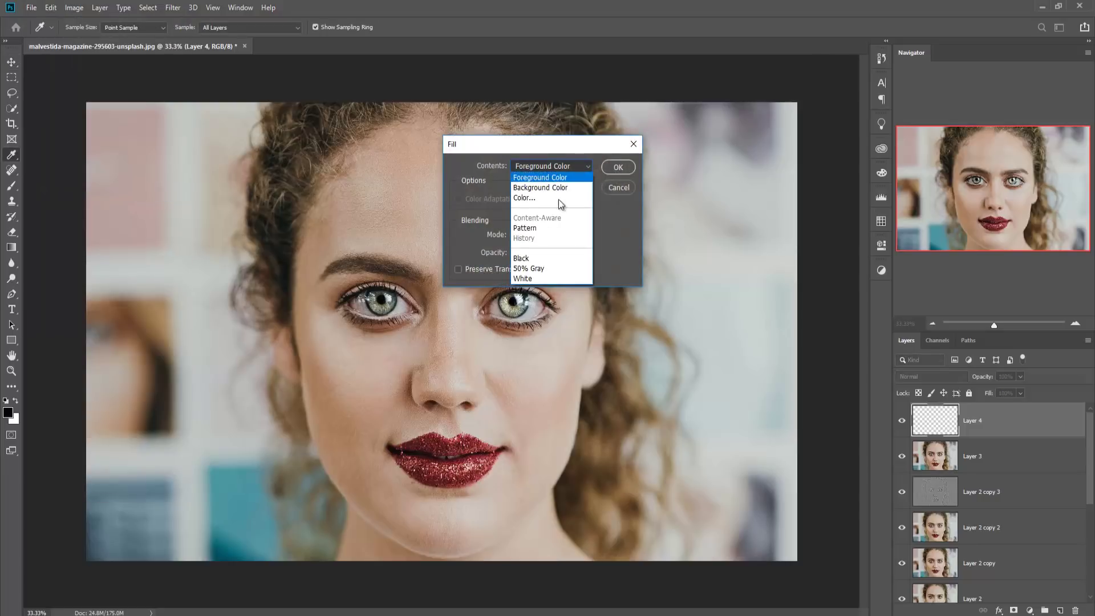
left_click(538, 268)
left_click(618, 167)
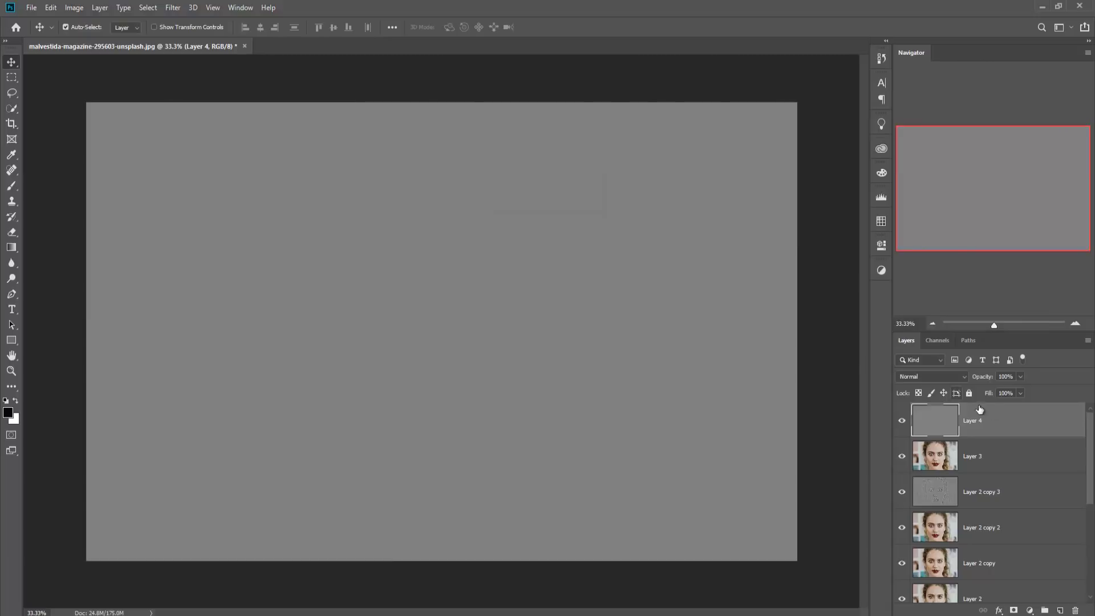
right_click(993, 409)
key("Escape")
left_click(963, 374)
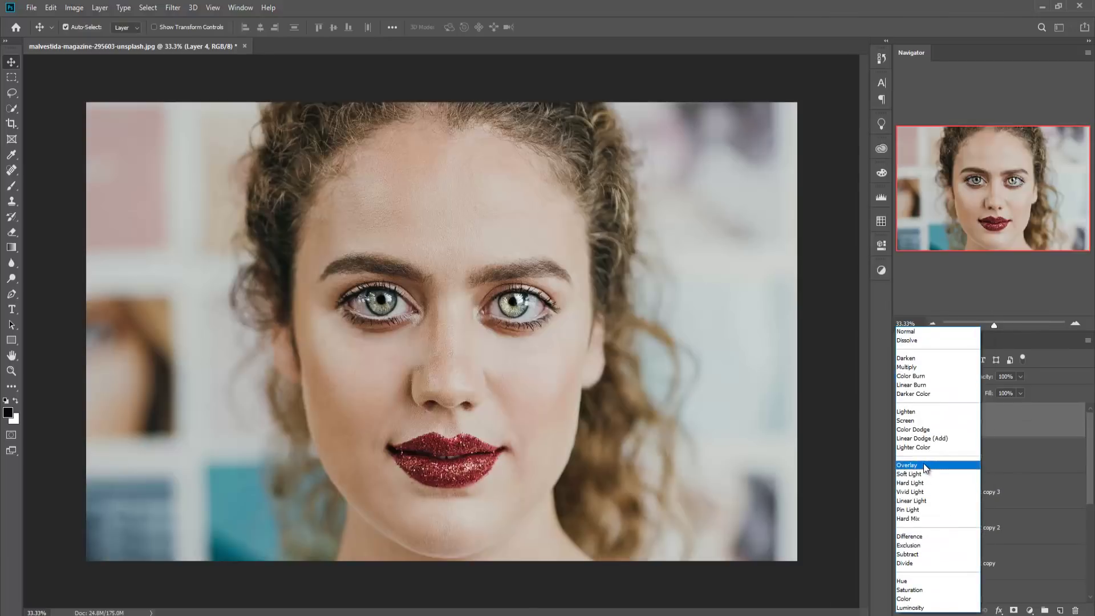
left_click(923, 464)
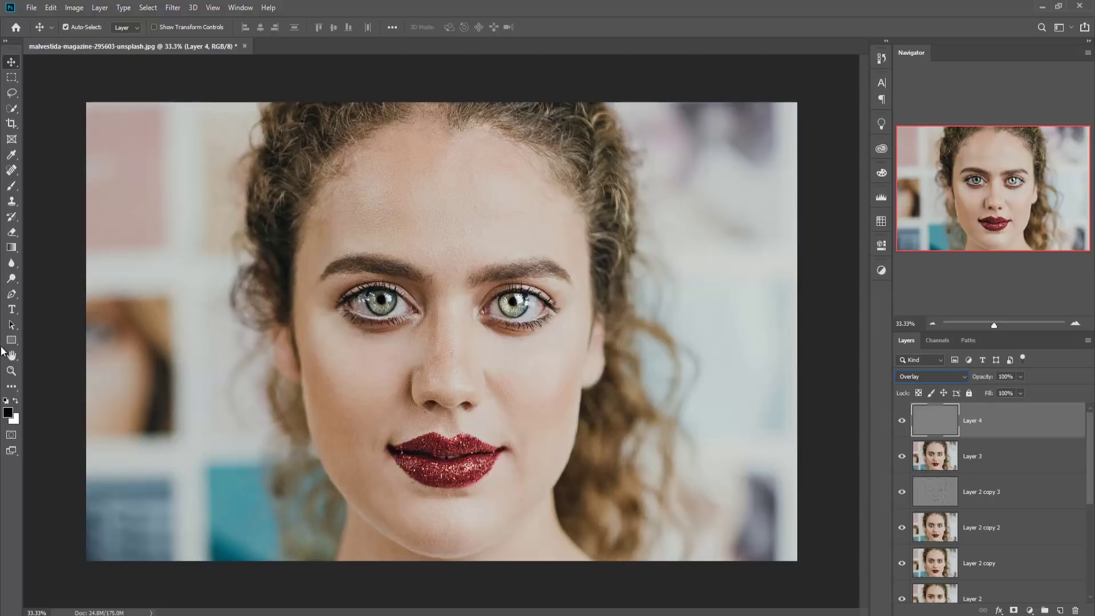
Step: Darken the forehead, cheeks and jaw on the gray layer with the Burn tool, midtones range, 10% exposure, brush size 500
left_click(11, 279)
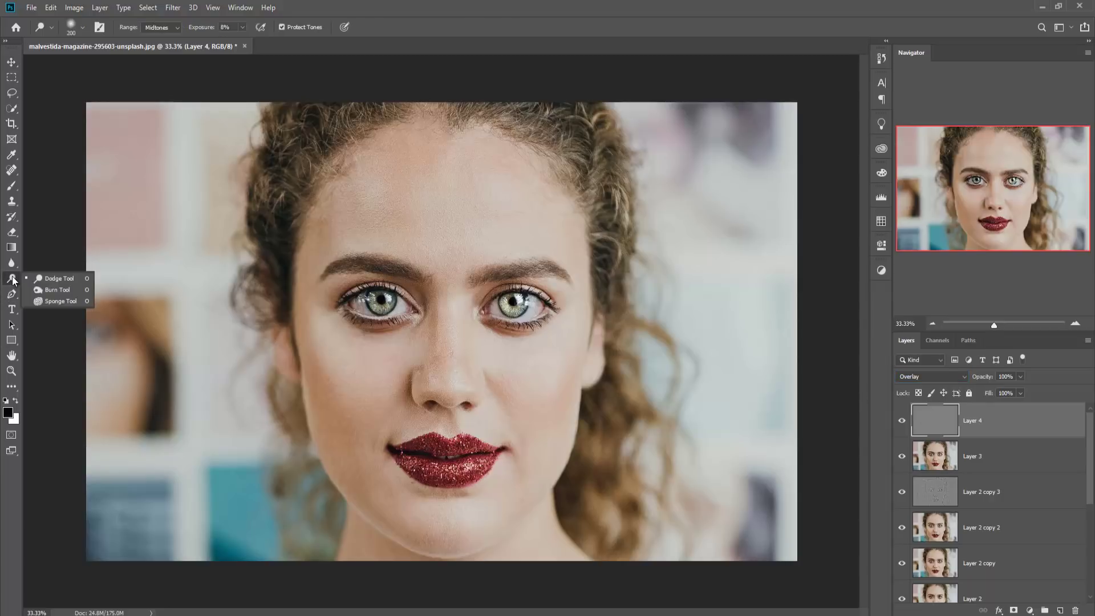
left_click(70, 291)
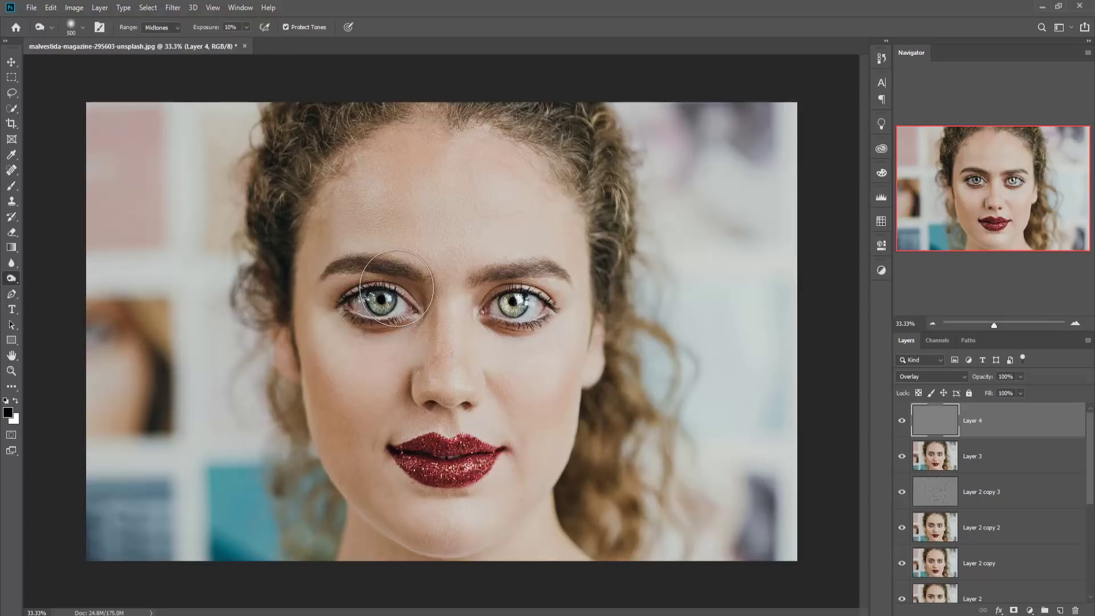
mouse_move(427, 142)
left_mouse_down()
mouse_move(455, 150)
mouse_move(349, 191)
mouse_move(345, 204)
mouse_move(350, 187)
mouse_move(318, 232)
mouse_move(311, 248)
mouse_move(350, 222)
mouse_move(389, 229)
mouse_move(371, 229)
mouse_move(293, 350)
mouse_move(305, 389)
mouse_move(303, 332)
mouse_move(326, 457)
mouse_move(362, 525)
mouse_move(365, 428)
mouse_move(388, 392)
mouse_move(469, 392)
mouse_move(547, 436)
mouse_move(575, 413)
mouse_move(559, 471)
mouse_move(558, 417)
mouse_move(528, 515)
mouse_move(465, 555)
mouse_move(486, 478)
mouse_move(413, 509)
mouse_move(429, 548)
mouse_move(498, 569)
mouse_move(553, 446)
mouse_move(569, 331)
mouse_move(552, 294)
mouse_move(326, 260)
mouse_move(477, 268)
mouse_move(337, 206)
mouse_move(429, 212)
mouse_move(575, 246)
mouse_move(493, 142)
mouse_move(597, 223)
mouse_move(650, 402)
mouse_move(635, 443)
mouse_move(578, 503)
mouse_move(464, 532)
left_mouse_up()
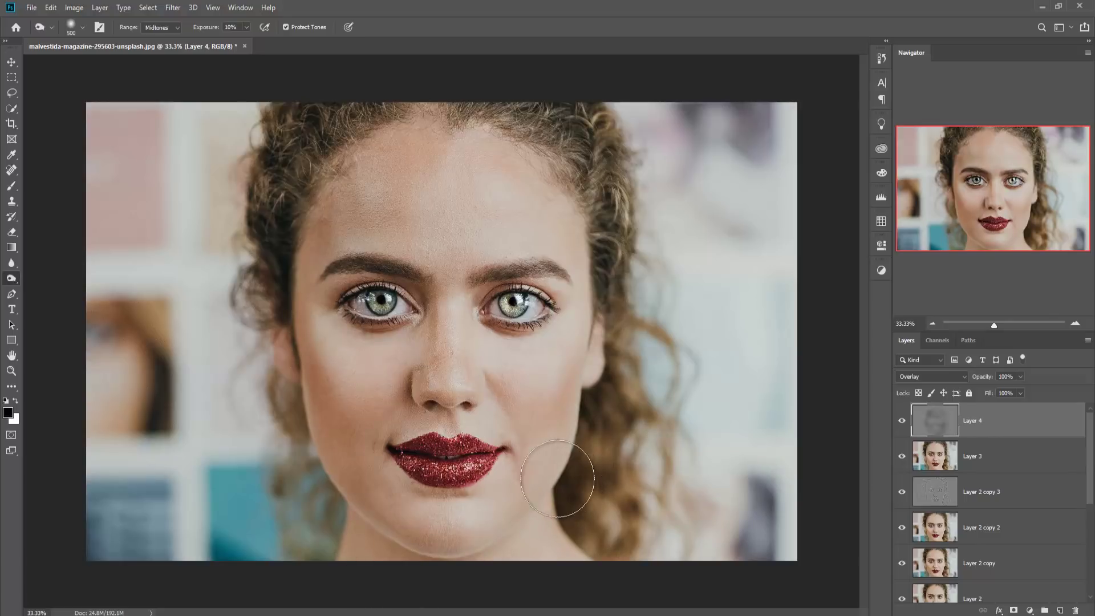
Step: Brighten the eye area and both upper cheeks on the gray layer with the Dodge tool, midtones range, 8% exposure
right_click(11, 281)
left_click(49, 278)
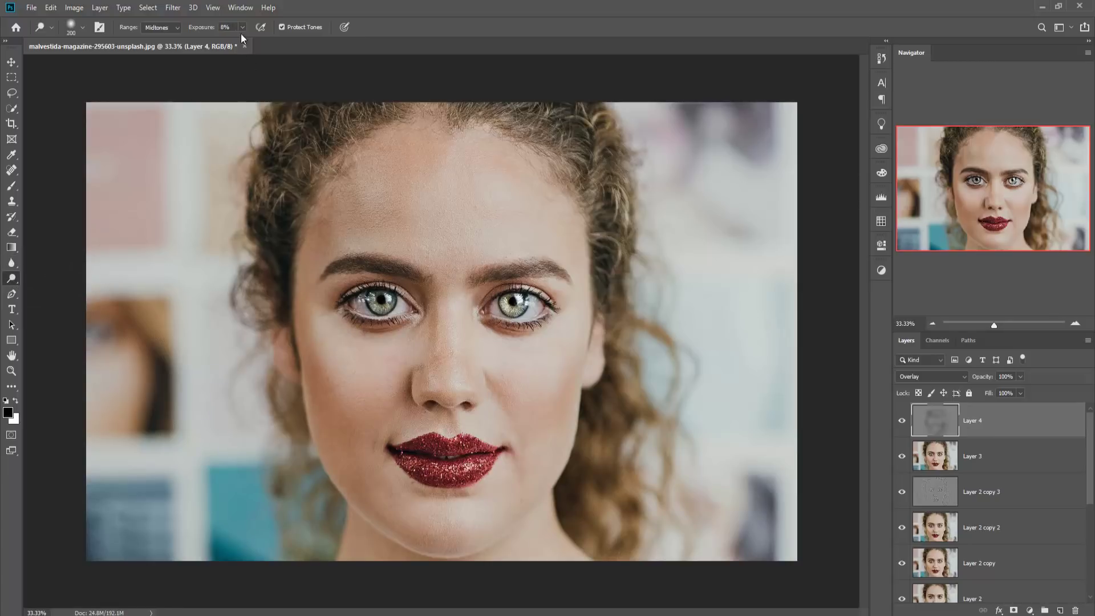
key("bracketright")
mouse_move(504, 305)
left_mouse_down()
mouse_move(516, 299)
mouse_move(508, 312)
left_mouse_up()
mouse_move(392, 362)
left_mouse_down()
mouse_move(364, 372)
mouse_move(334, 336)
mouse_move(351, 383)
left_mouse_up()
mouse_move(535, 359)
left_mouse_down()
mouse_move(503, 347)
mouse_move(511, 356)
left_mouse_up()
left_click(11, 61)
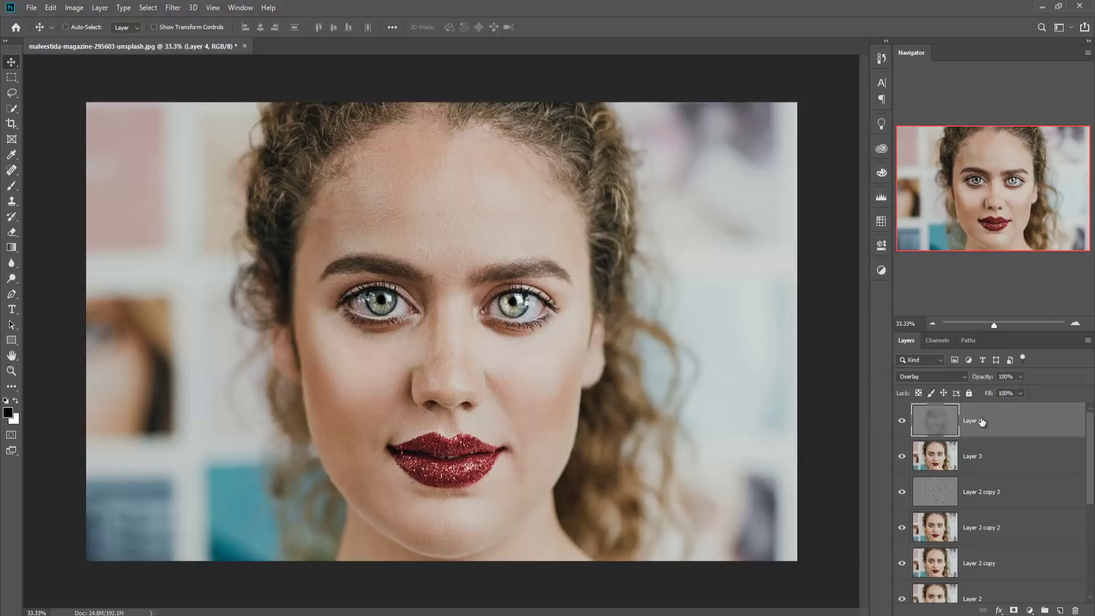
Step: Stamp all visible layers into a new layer and duplicate that layer under its default name
key("ctrl+alt+shift+e")
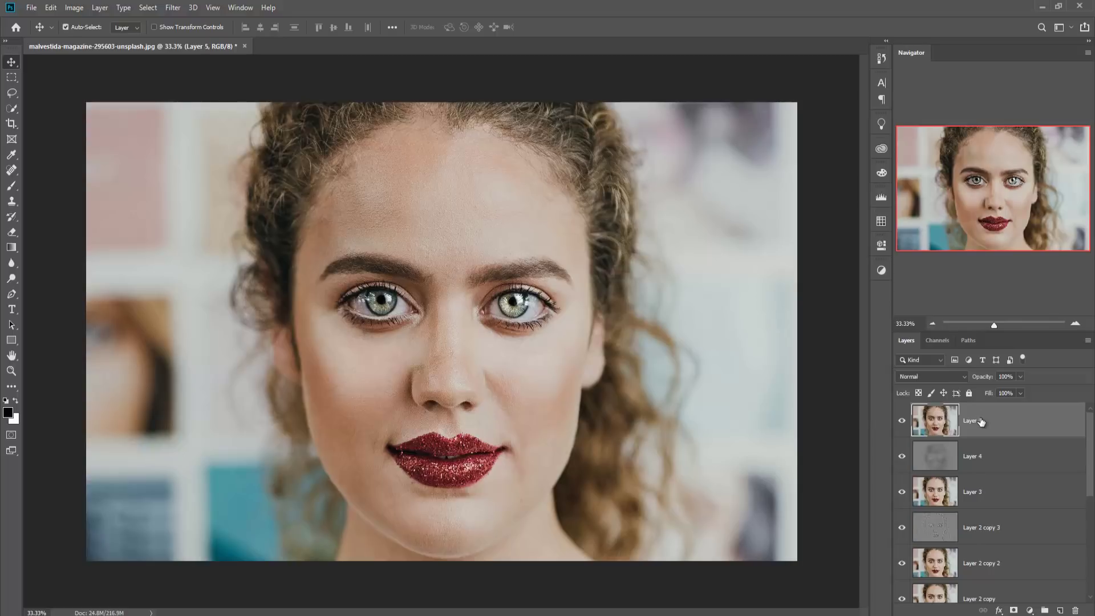
right_click(980, 421)
left_click(861, 179)
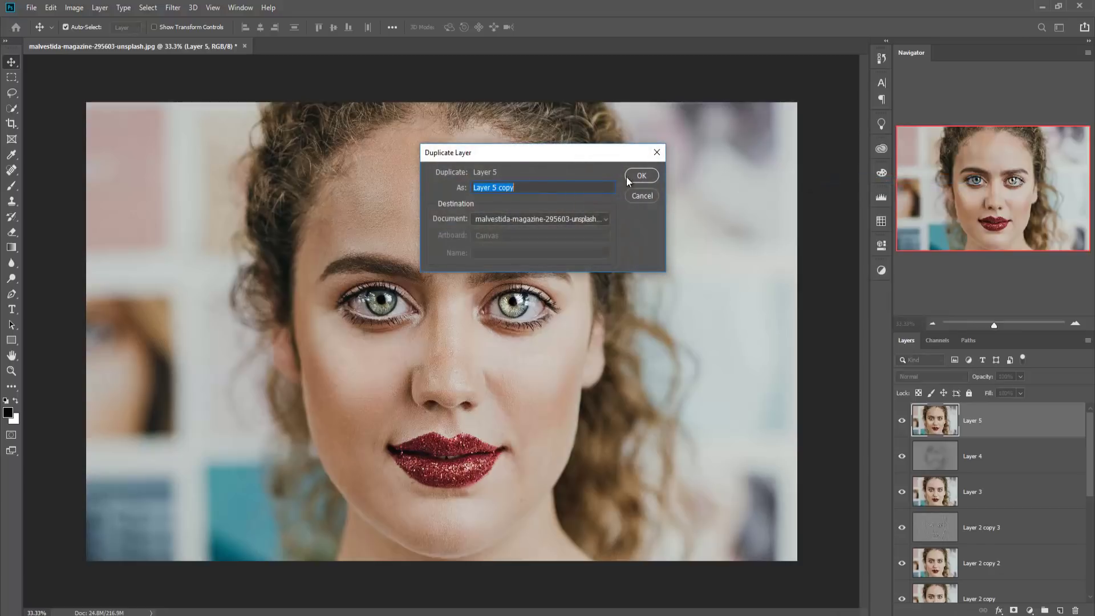
left_click(627, 177)
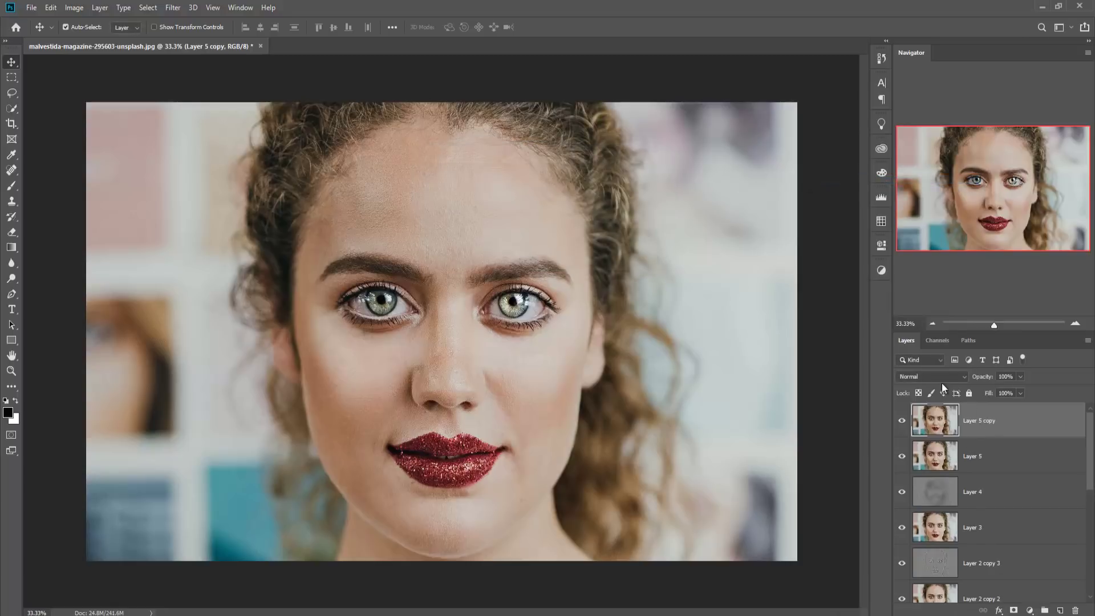
Step: Open Layer 5 copy in the Camera Raw filter and set Clarity +18, Dehaze +8, Contrast +8 and Saturation +14
left_click(178, 8)
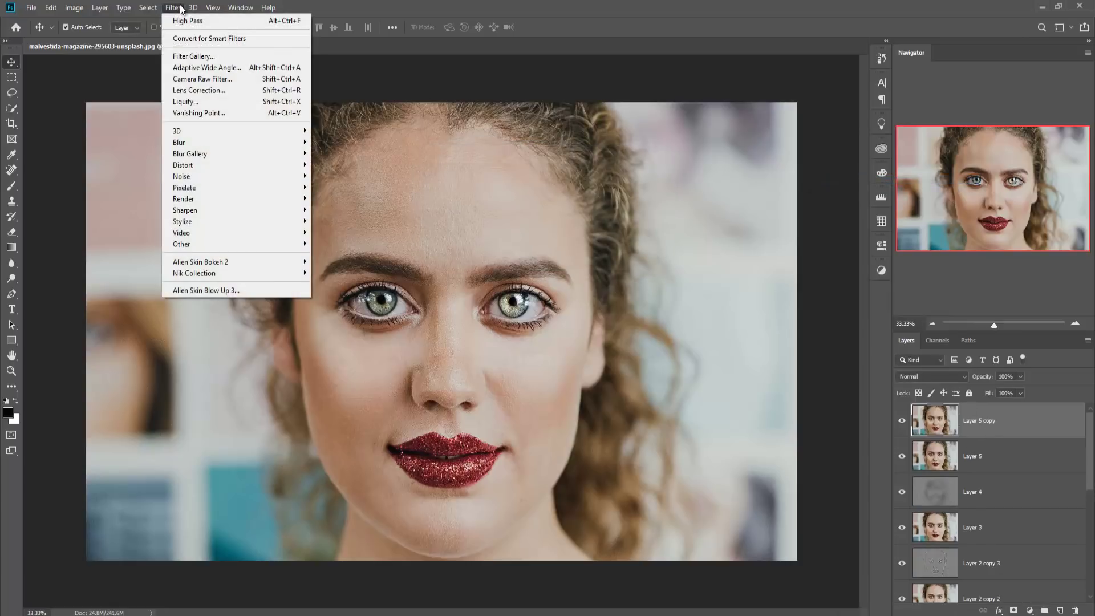
left_click(194, 80)
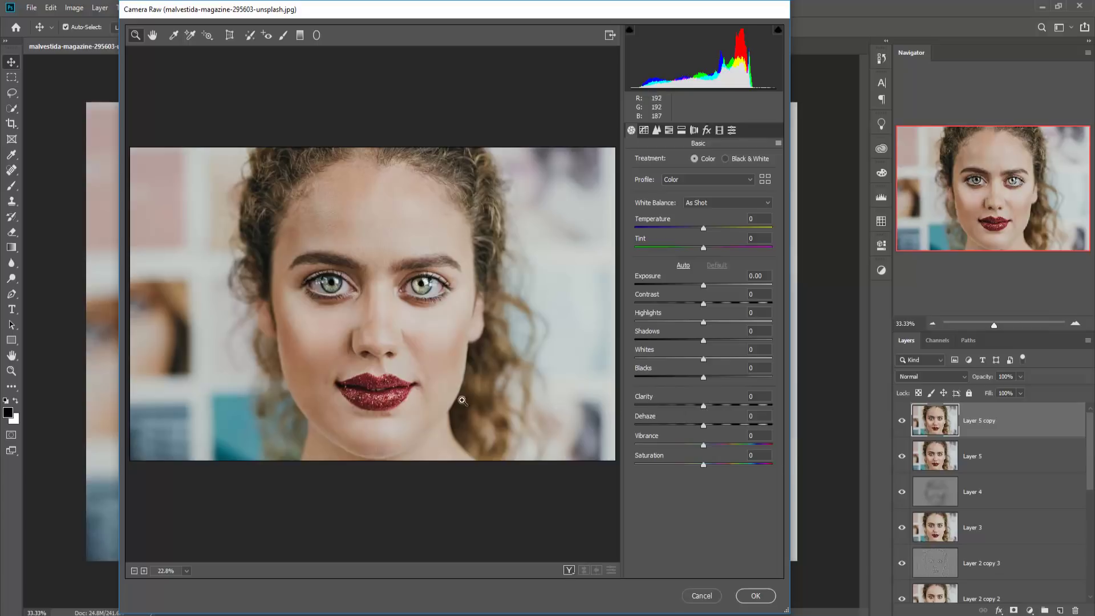
left_click(362, 376)
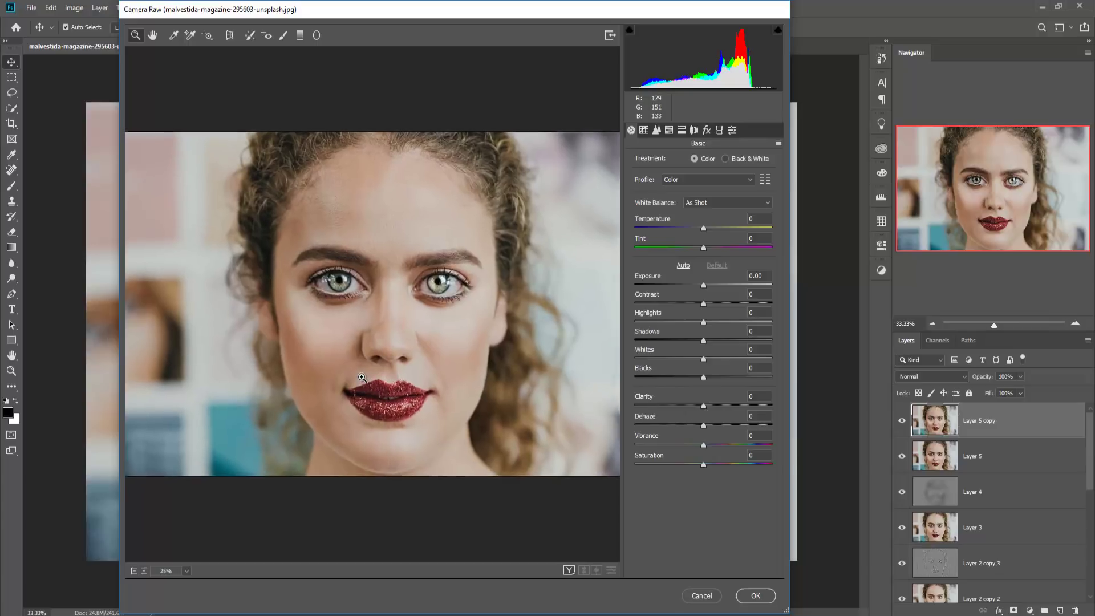
left_click(361, 377)
left_click(361, 377)
left_click(405, 360)
left_click_drag(406, 360, 387, 450)
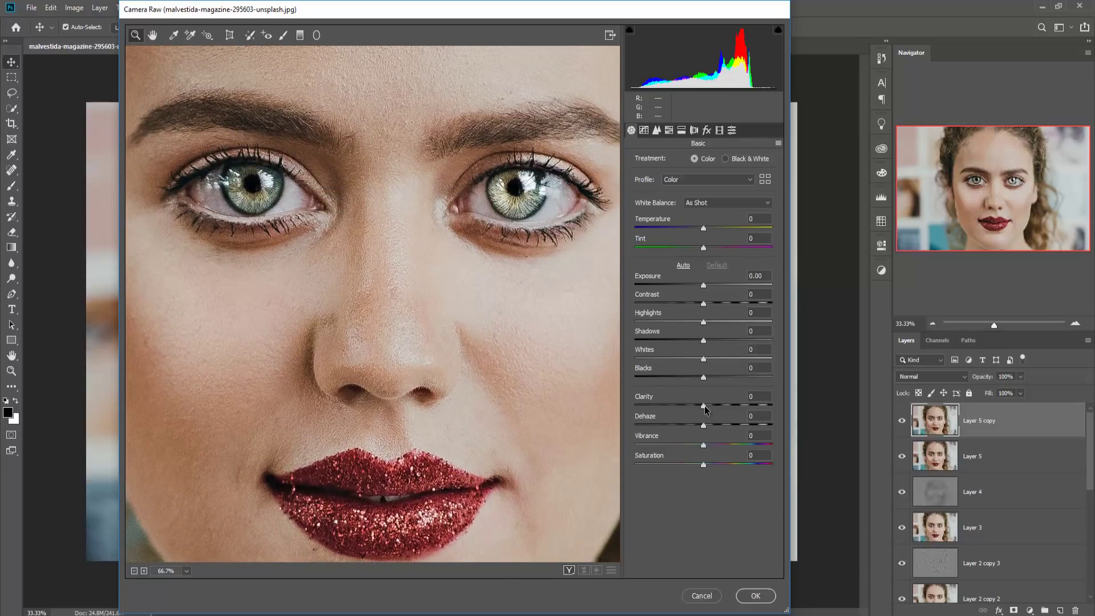
left_click_drag(704, 405, 717, 405)
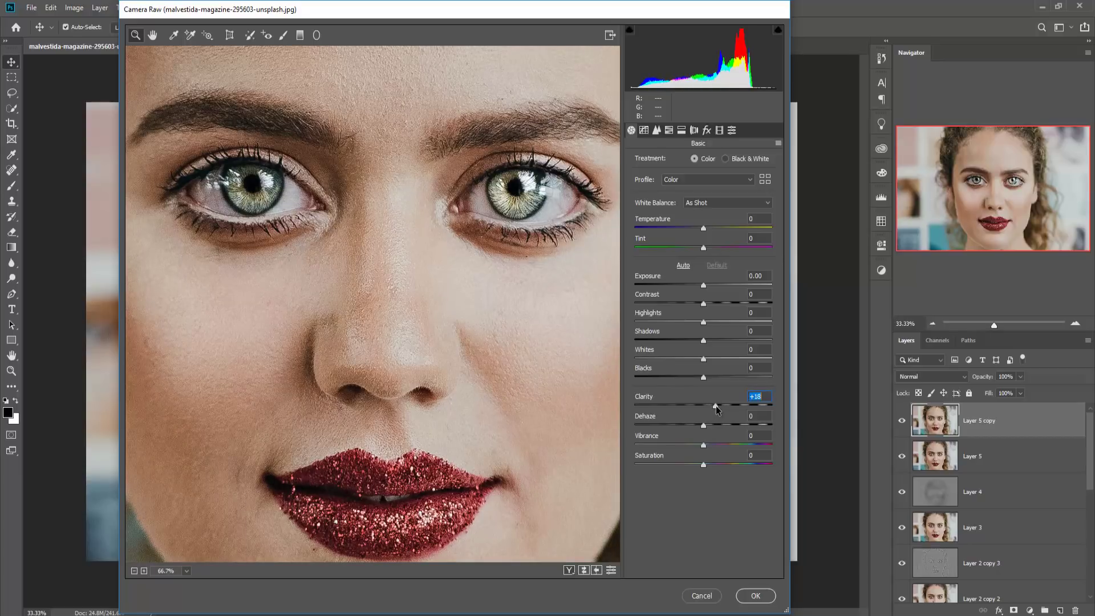
mouse_move(703, 423)
left_mouse_down()
mouse_move(688, 424)
mouse_move(709, 426)
left_mouse_up()
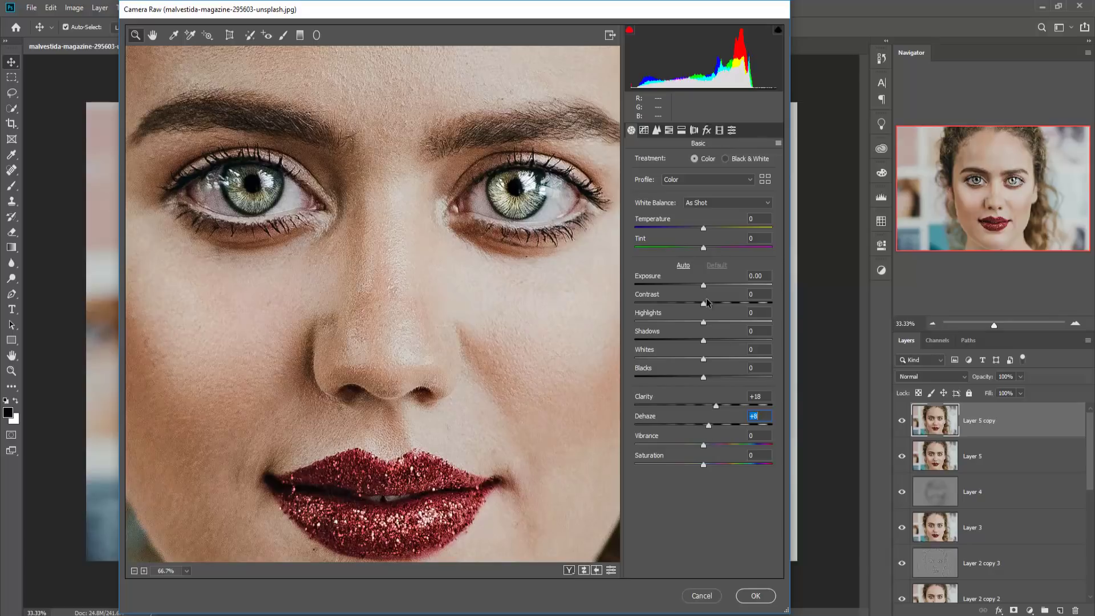
left_click_drag(703, 304, 709, 304)
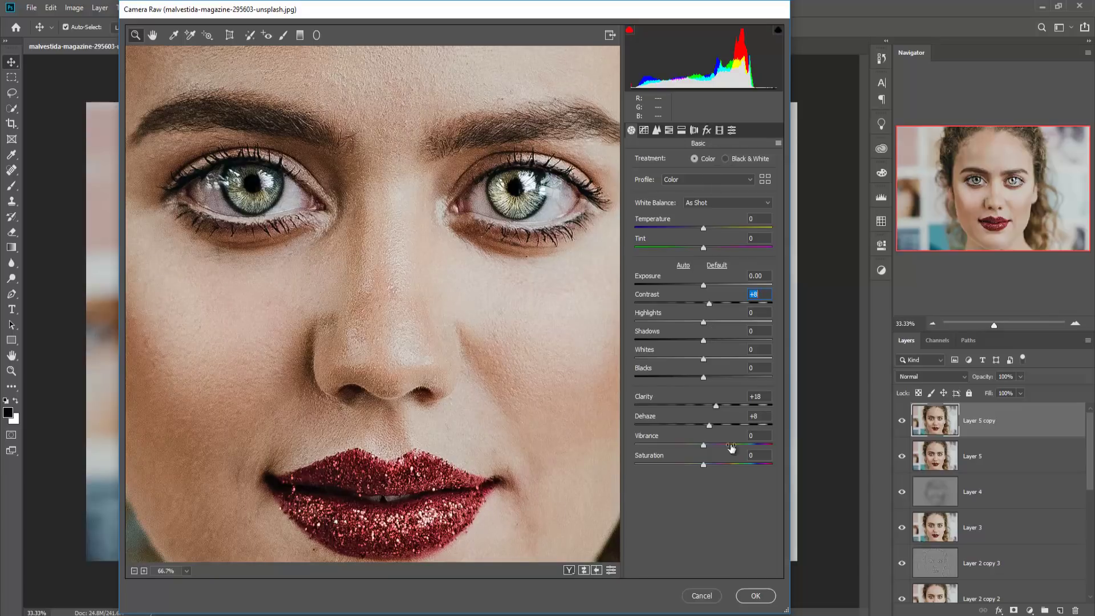
left_click_drag(706, 464, 713, 464)
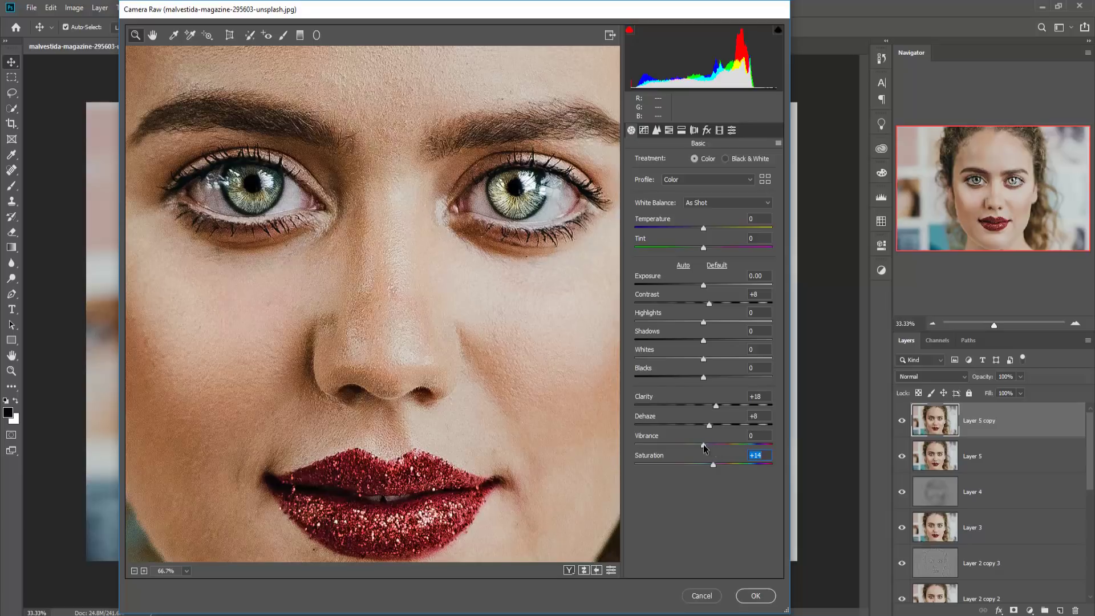
key("shift+Tab")
Step: Reduce the HSL saturation of Oranges to -8 and Yellows to -12, then apply the Camera Raw filter
left_click(667, 131)
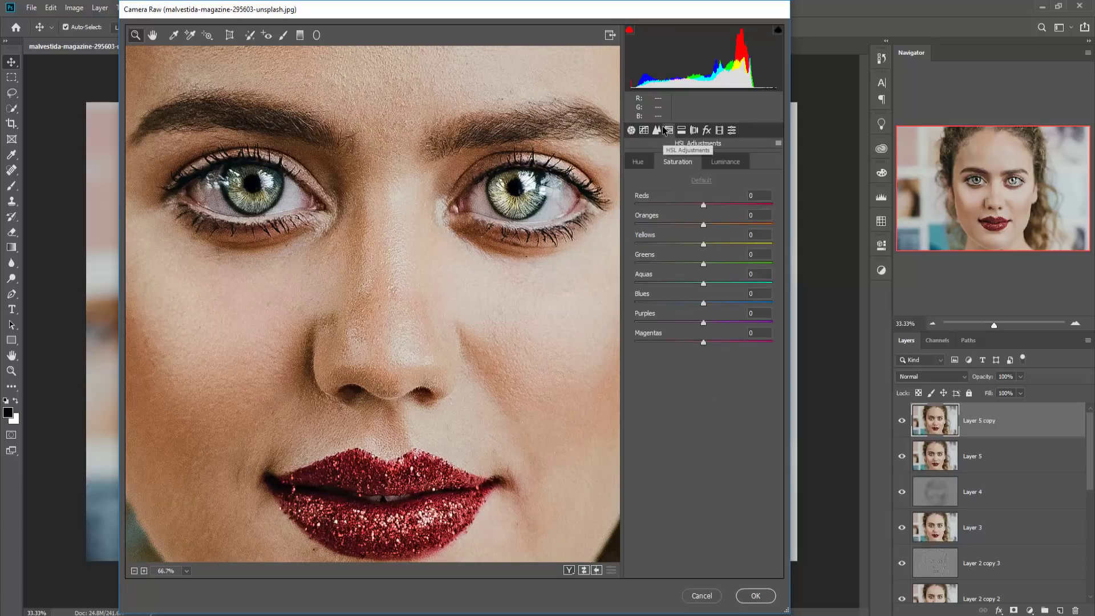
left_click_drag(703, 224, 695, 246)
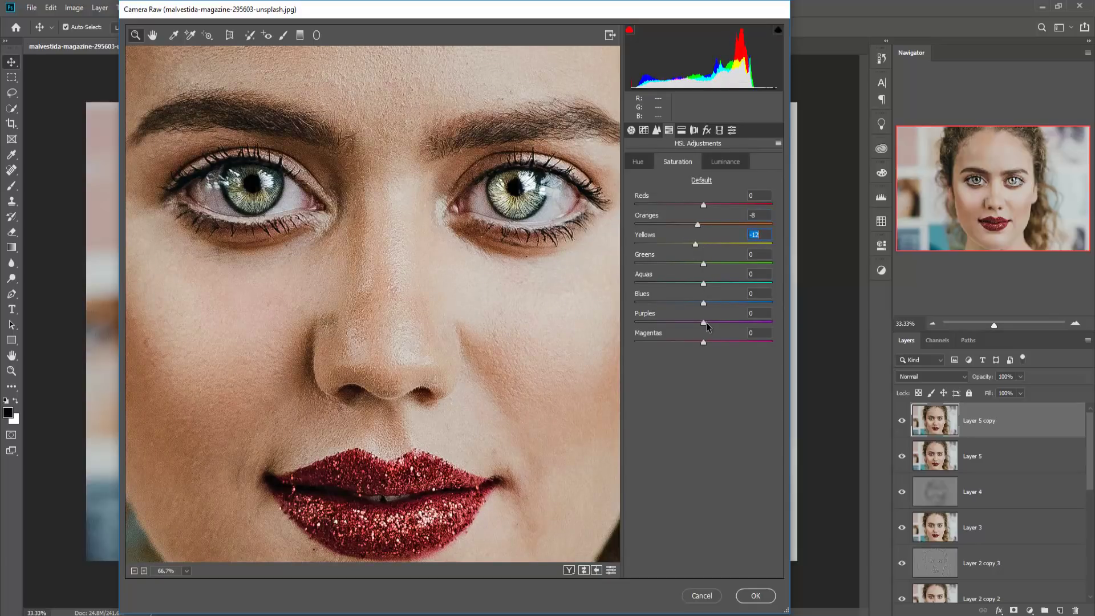
left_click(755, 596)
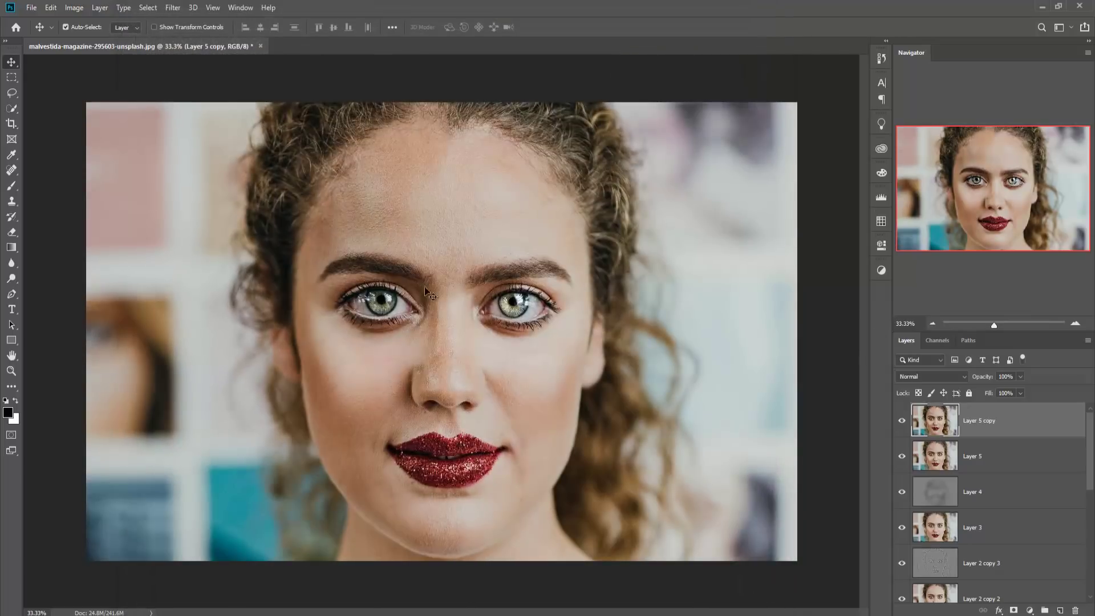
Step: Compare the portrait before and after the Camera Raw color adjustments by toggling Layer 5 copy's visibility
left_click(901, 420)
left_click(902, 421)
left_click(903, 422)
left_click(902, 421)
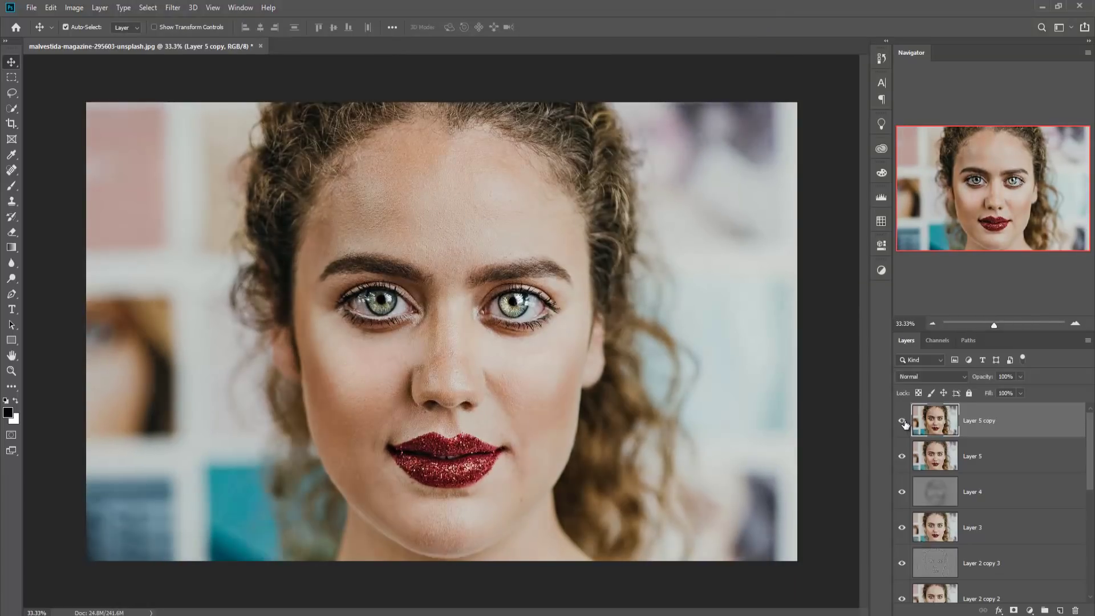